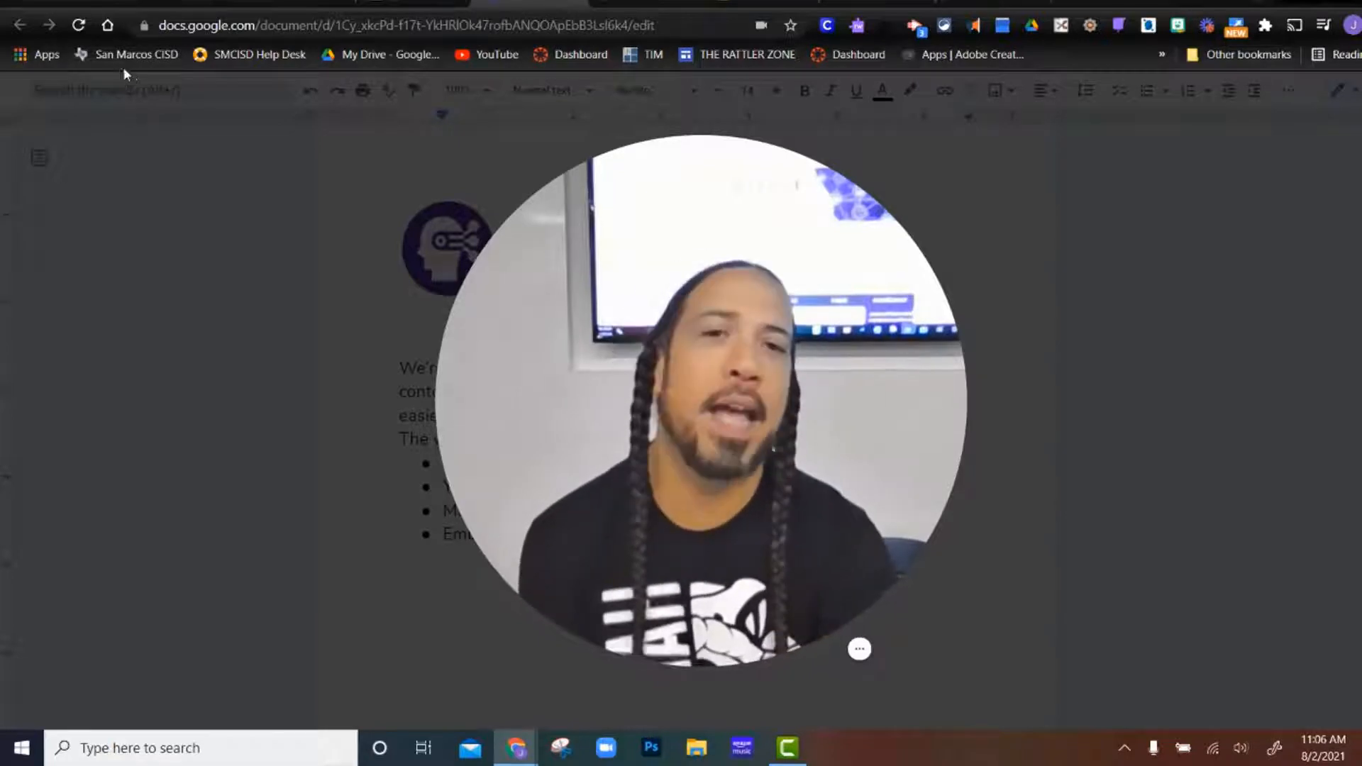
{"action": "mouse_move", "coordinate": [660, 424]}
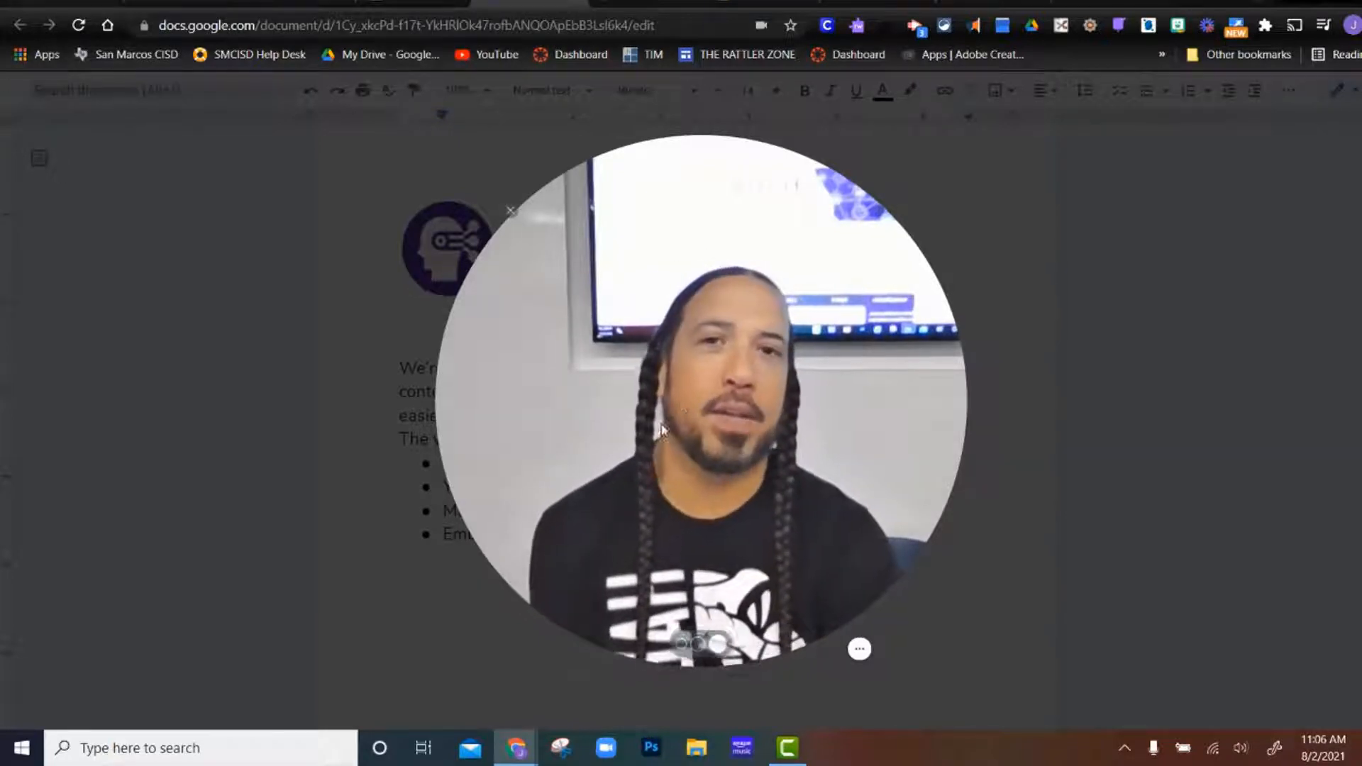
{"action": "left_click", "coordinate": [681, 645]}
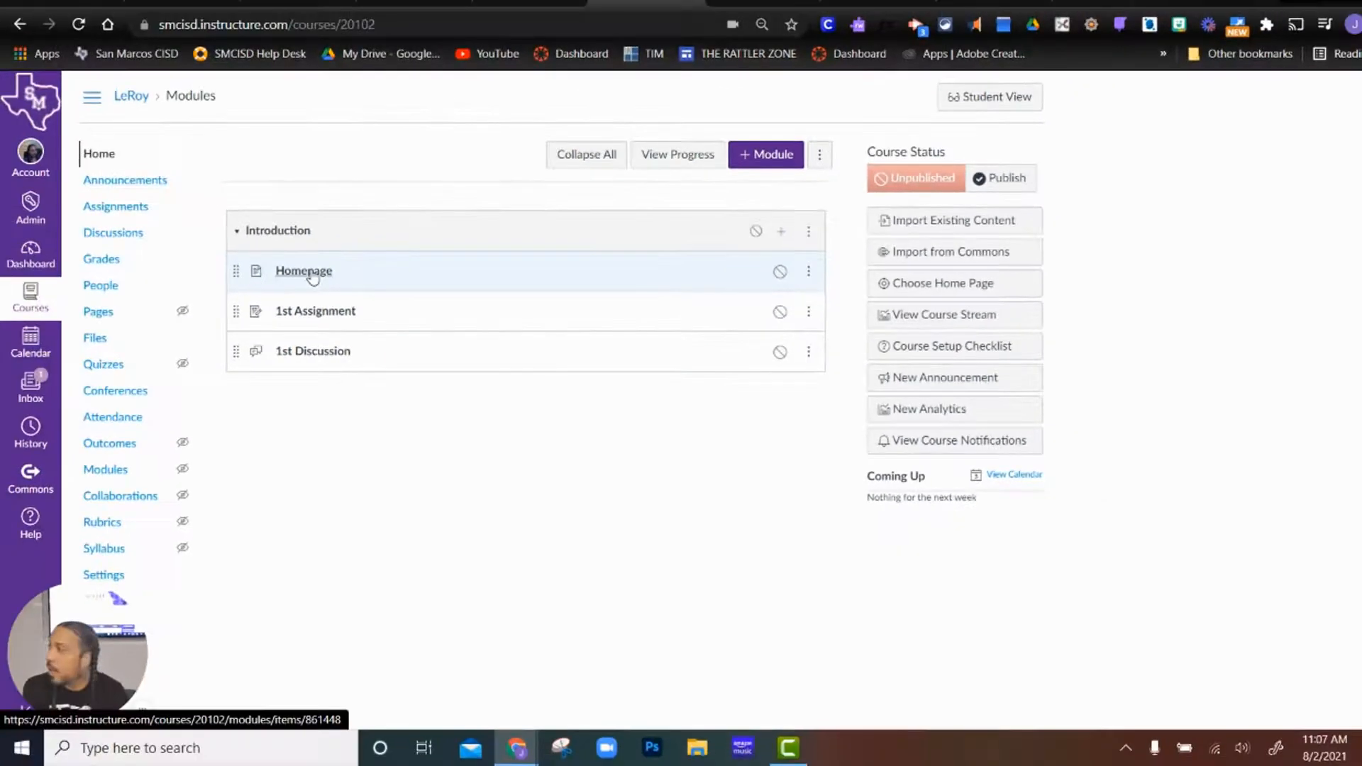
{"action": "left_click", "coordinate": [7, 196]}
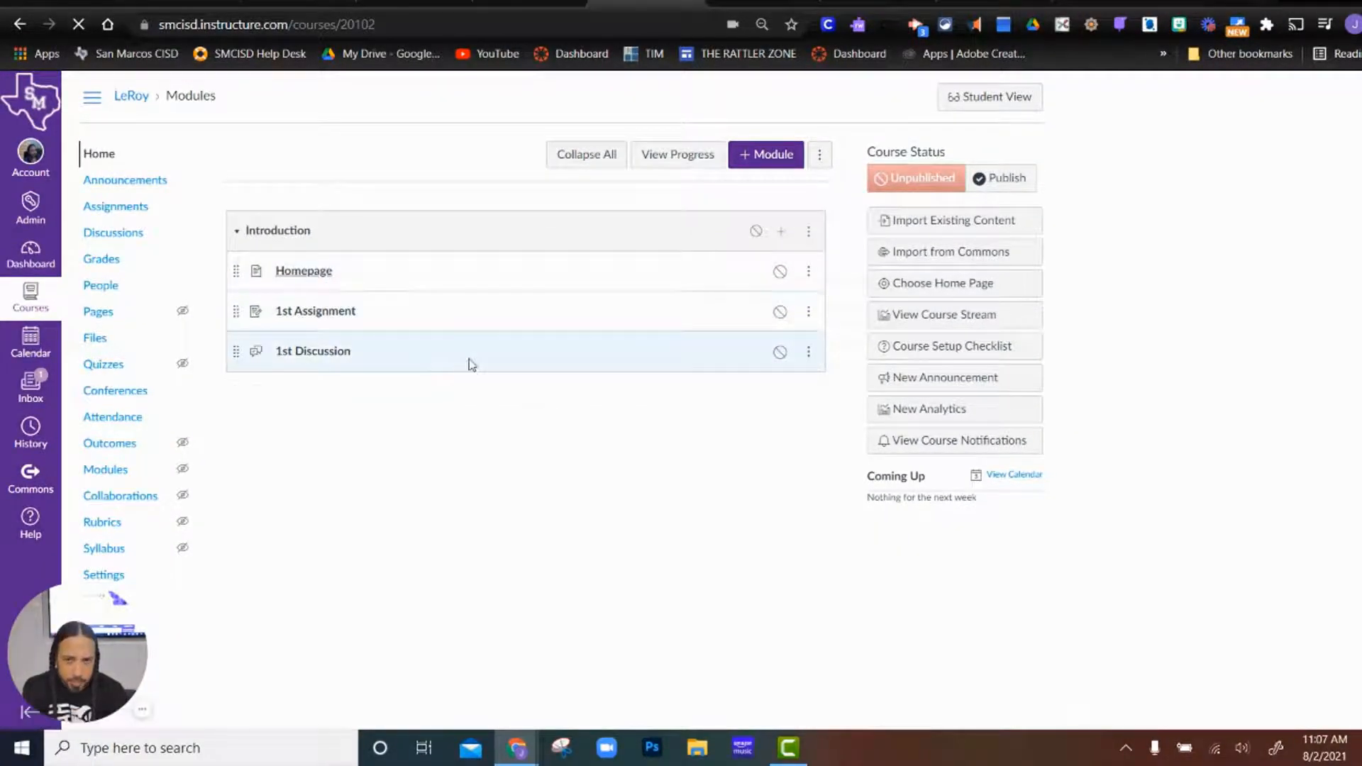
Step: Open the Homepage item from the Introduction module and start editing the page
{"action": "left_click", "coordinate": [303, 273]}
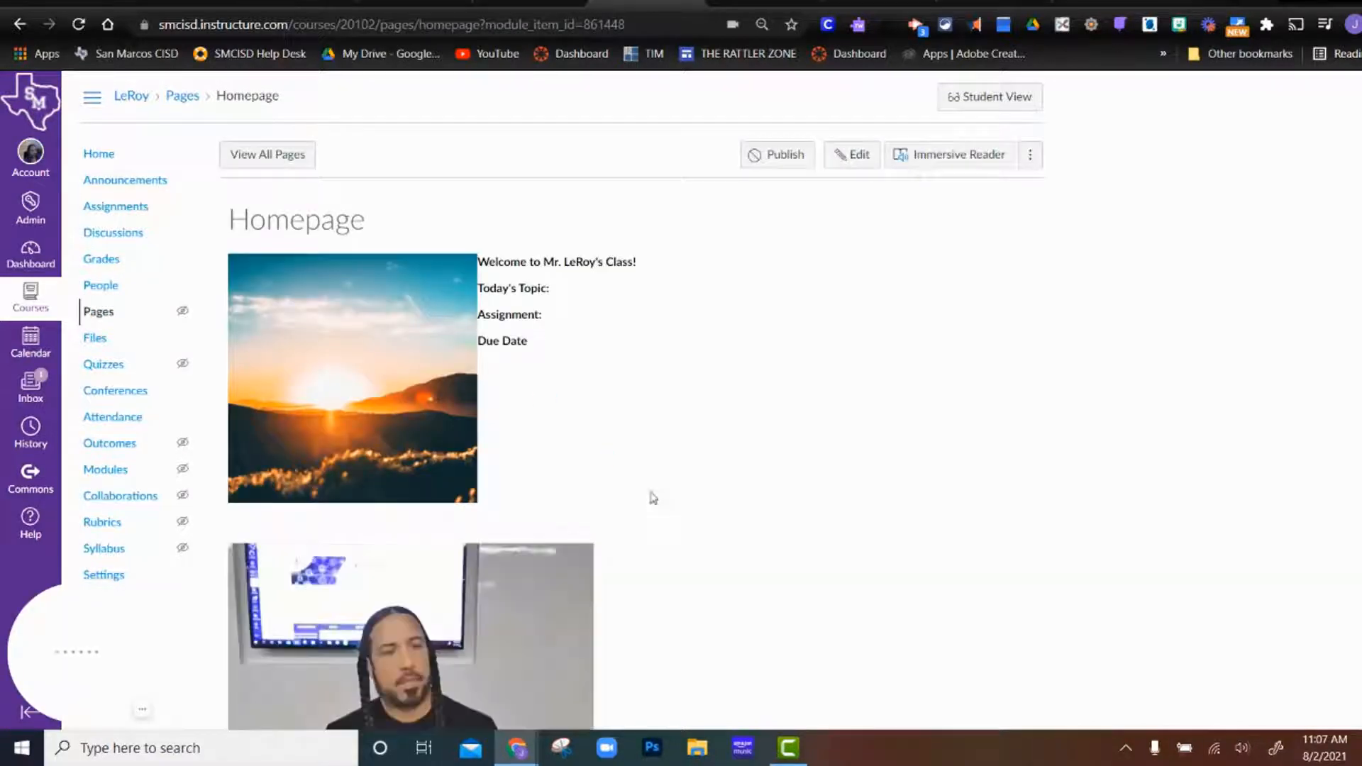
{"action": "scroll", "coordinate": [705, 370], "scroll_direction": "down", "scroll_amount": 2}
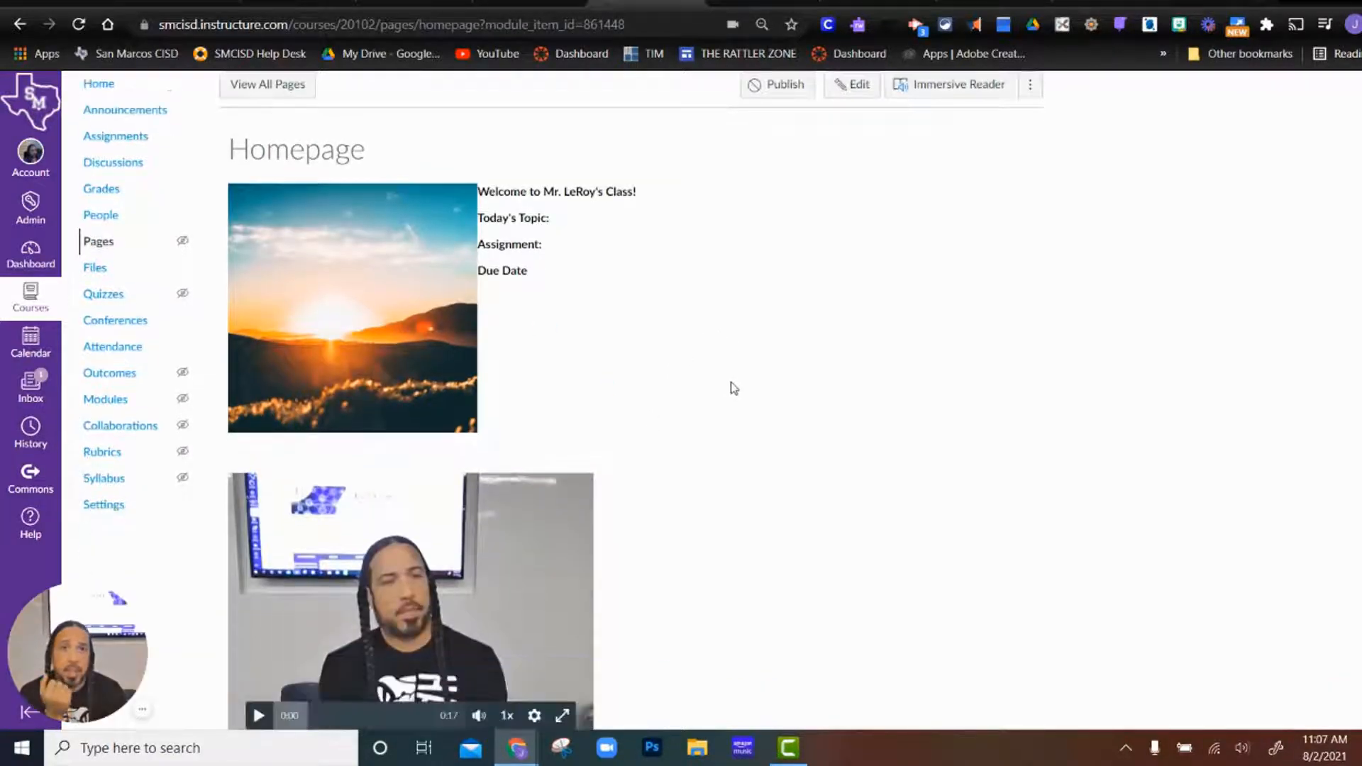
{"action": "scroll", "coordinate": [901, 280], "scroll_direction": "up", "scroll_amount": 2}
{"action": "left_click", "coordinate": [855, 154]}
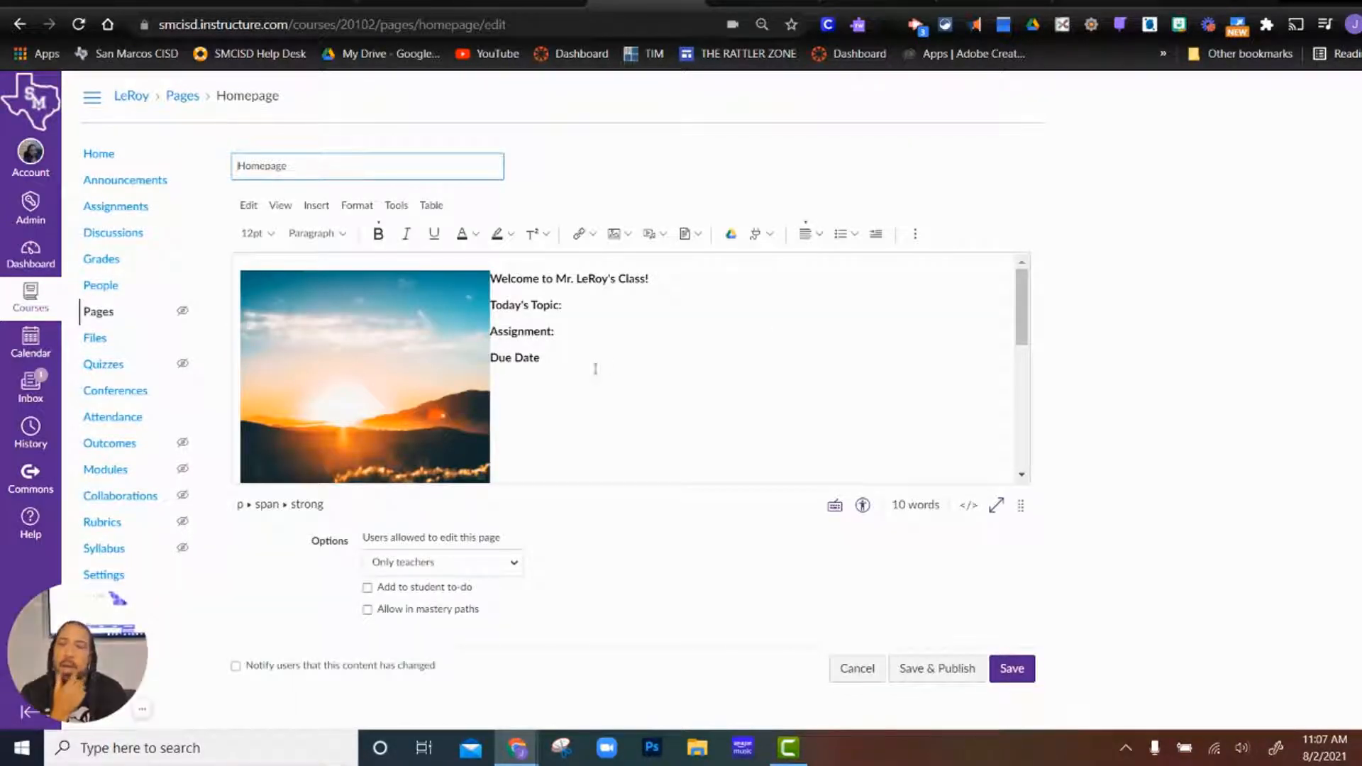
Step: Add a blank line below the embedded video at the end of the page content
{"action": "scroll", "coordinate": [347, 372], "scroll_direction": "down", "scroll_amount": 5}
{"action": "scroll", "coordinate": [411, 383], "scroll_direction": "up", "scroll_amount": 5}
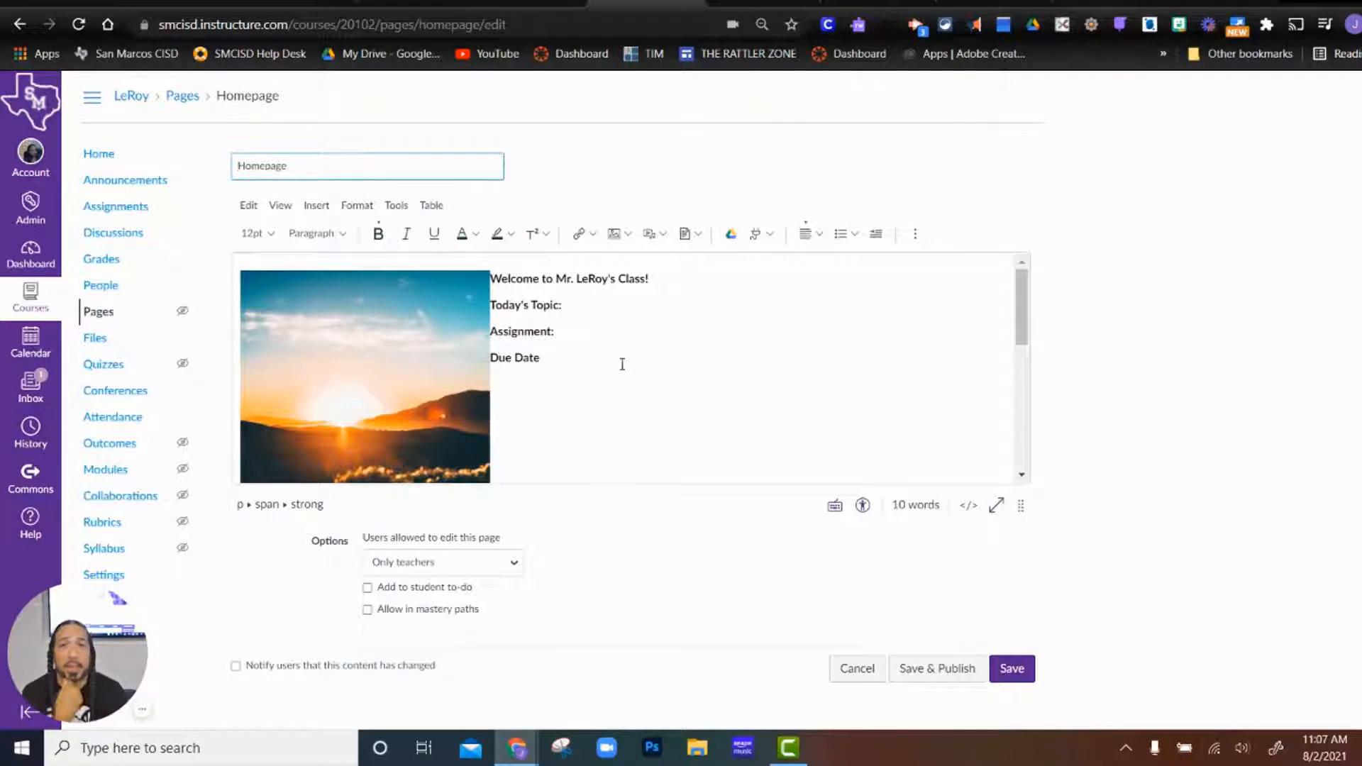
{"action": "scroll", "coordinate": [634, 414], "scroll_direction": "down", "scroll_amount": 4}
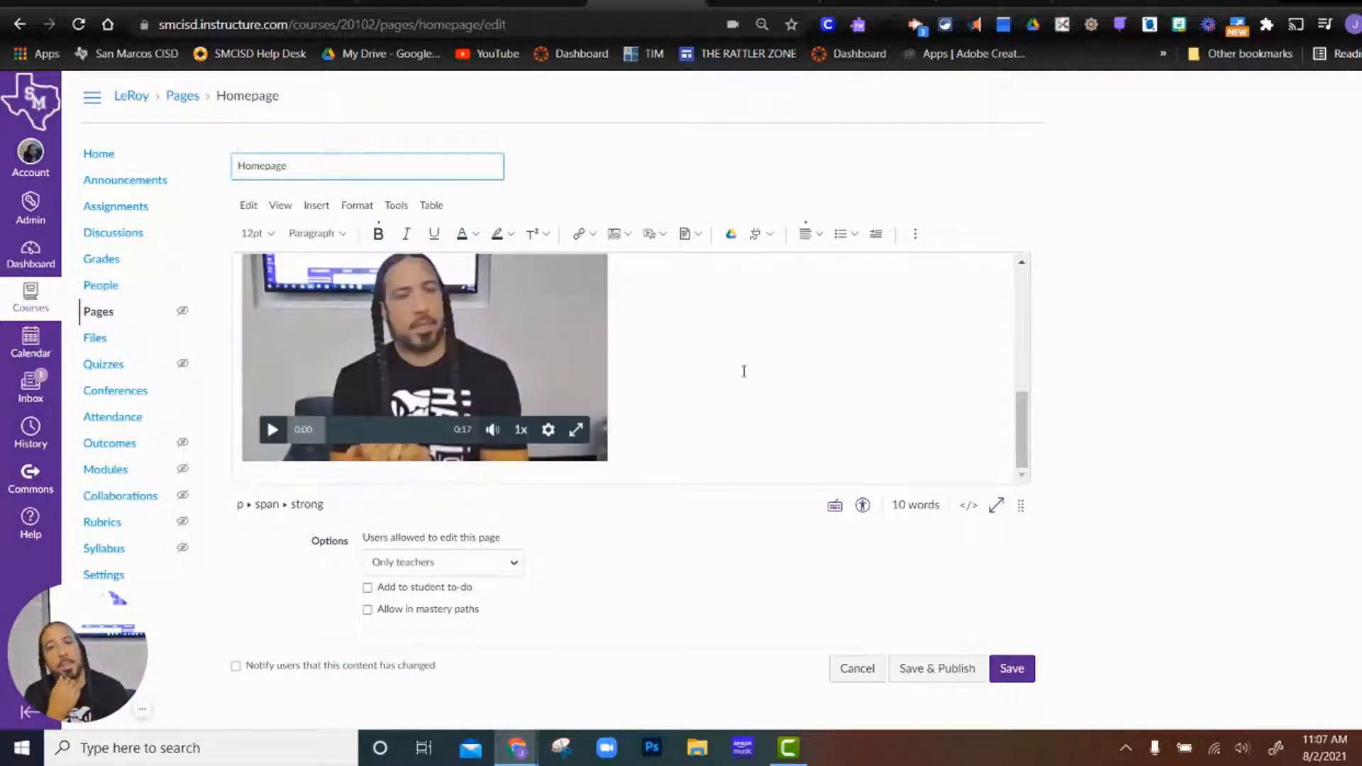
{"action": "scroll", "coordinate": [745, 379], "scroll_direction": "up", "scroll_amount": 4}
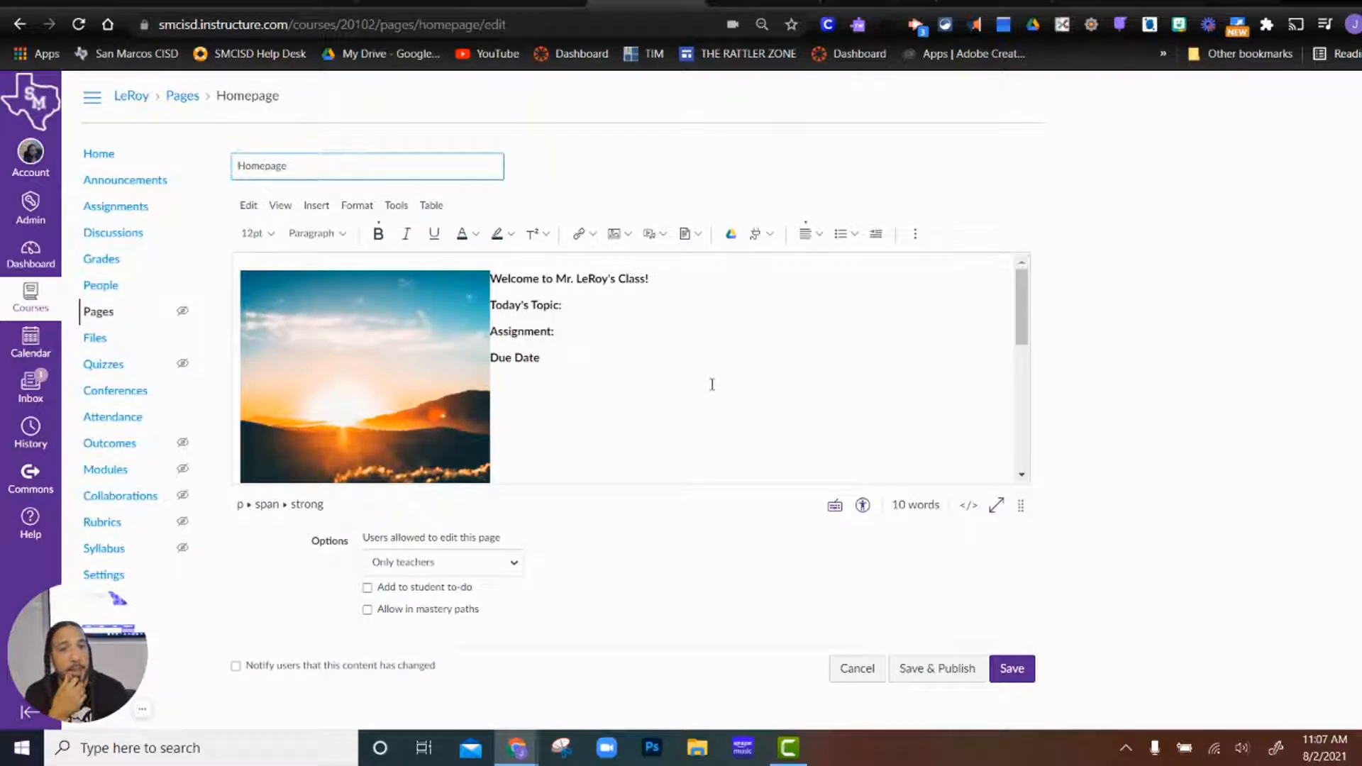
{"action": "scroll", "coordinate": [707, 387], "scroll_direction": "down", "scroll_amount": 5}
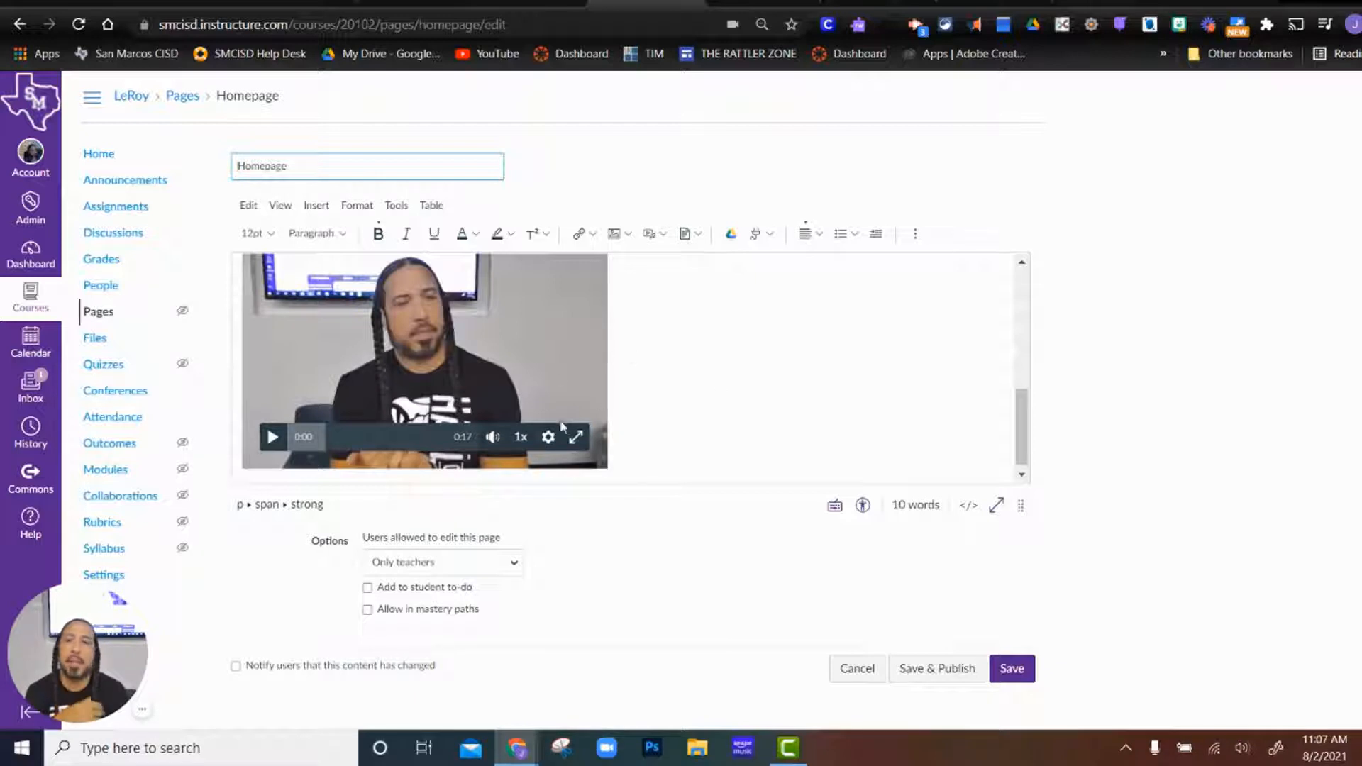
{"action": "left_click", "coordinate": [627, 373]}
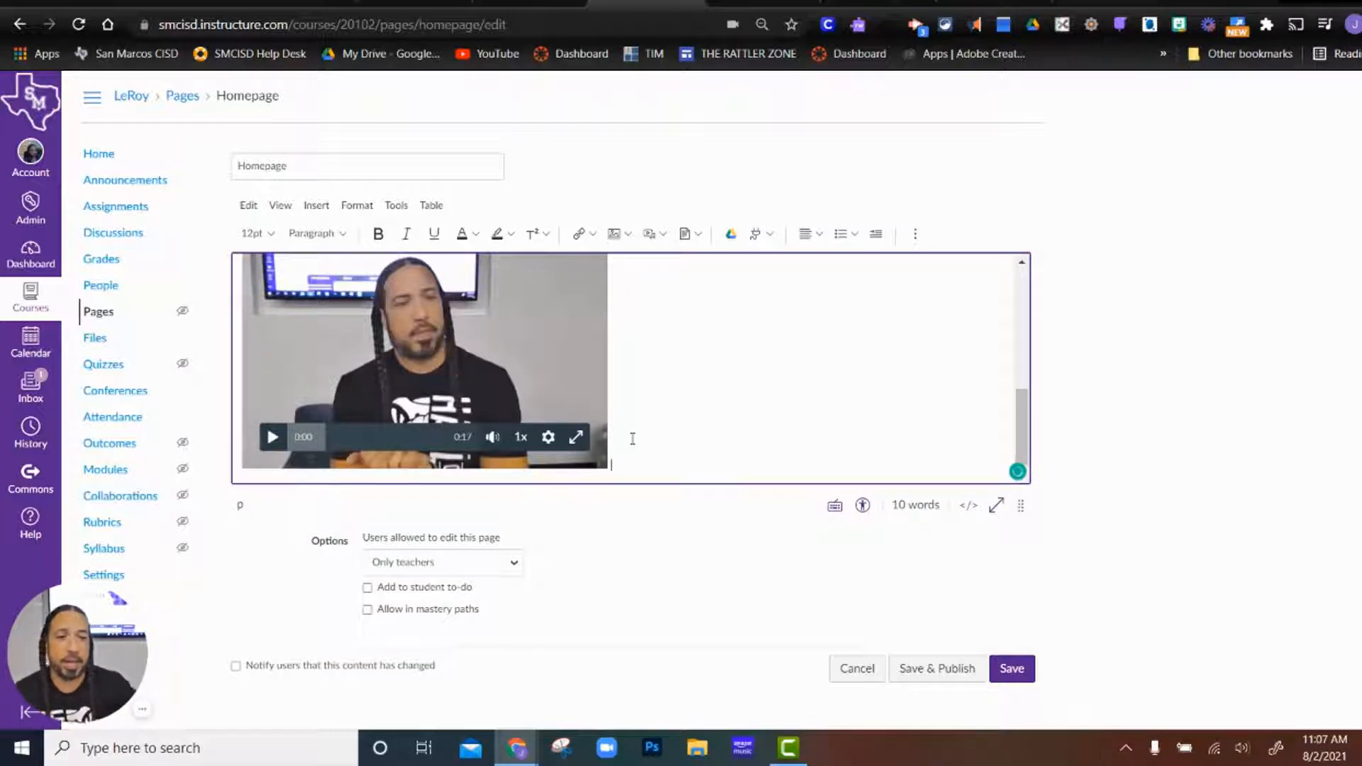
{"action": "key", "text": "Return"}
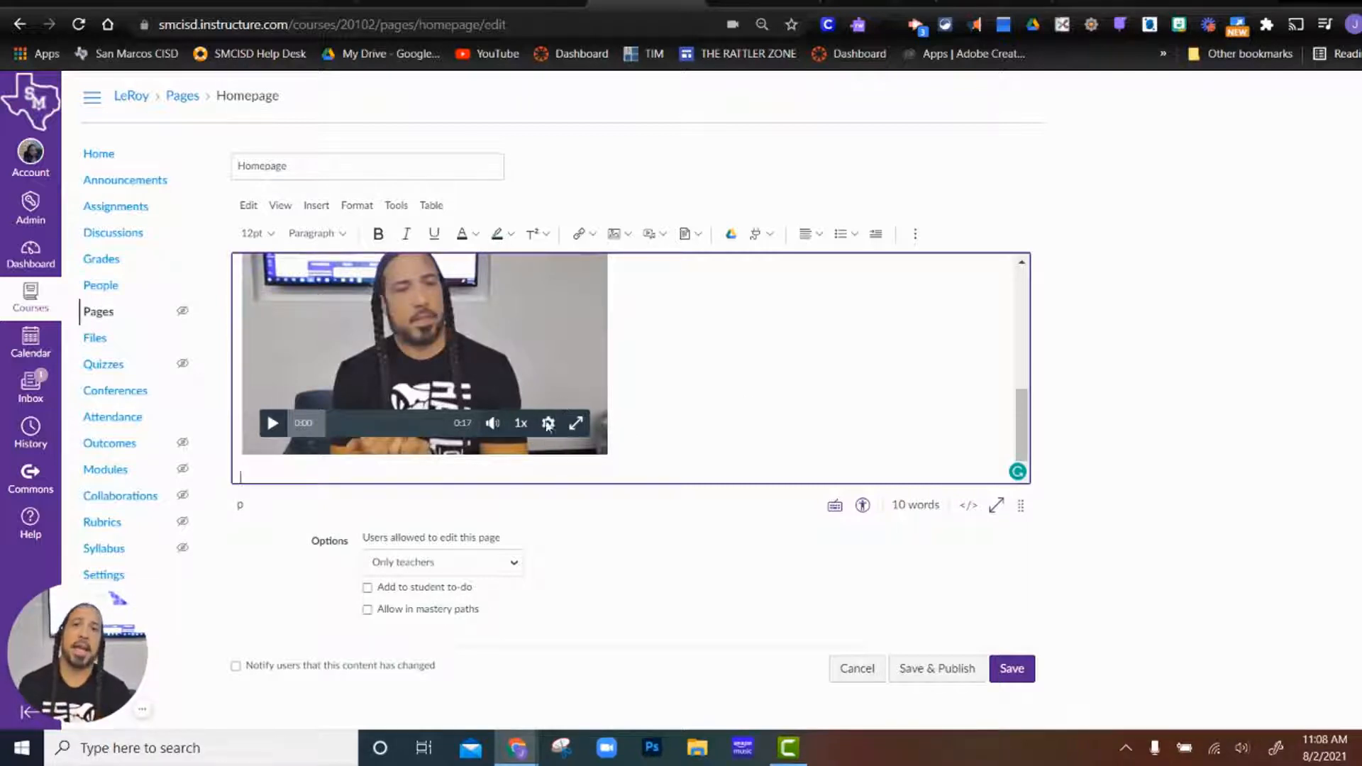
{"action": "key", "text": "Return"}
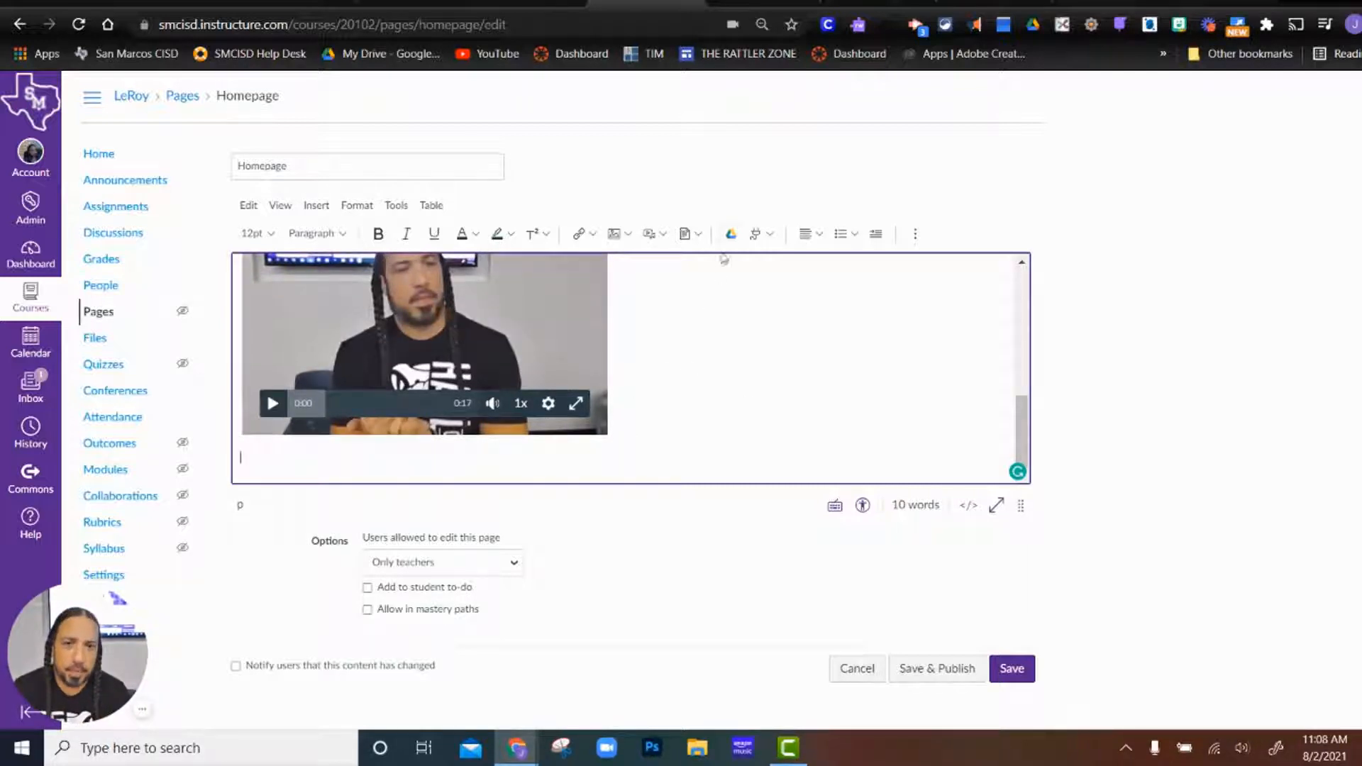
Step: Embed the Dimensional Analysis document from the current account's Google Drive below the video, allowing anyone with the link to access it
{"action": "left_click", "coordinate": [730, 236]}
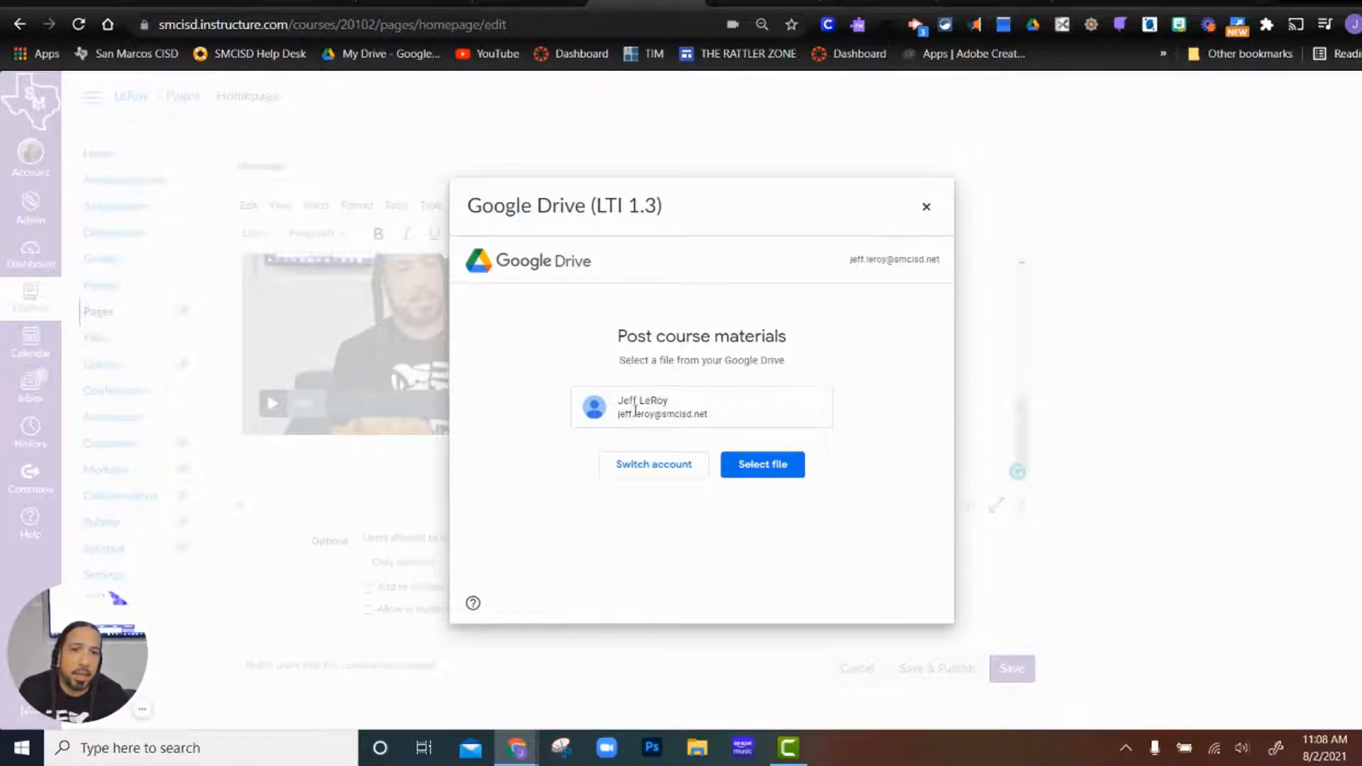
{"action": "left_click", "coordinate": [768, 472]}
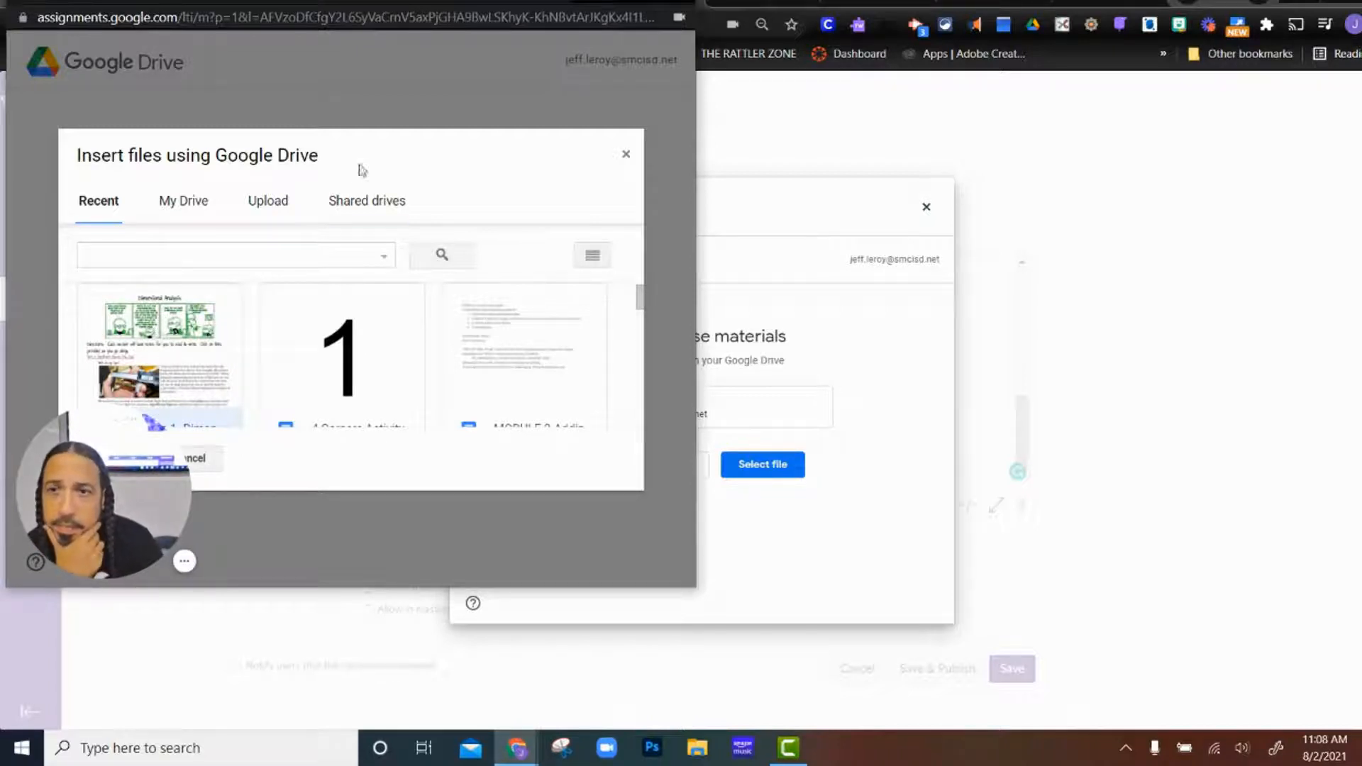
{"action": "left_click_drag", "start_coordinate": [110, 539], "coordinate": [607, 541]}
{"action": "left_click", "coordinate": [109, 458]}
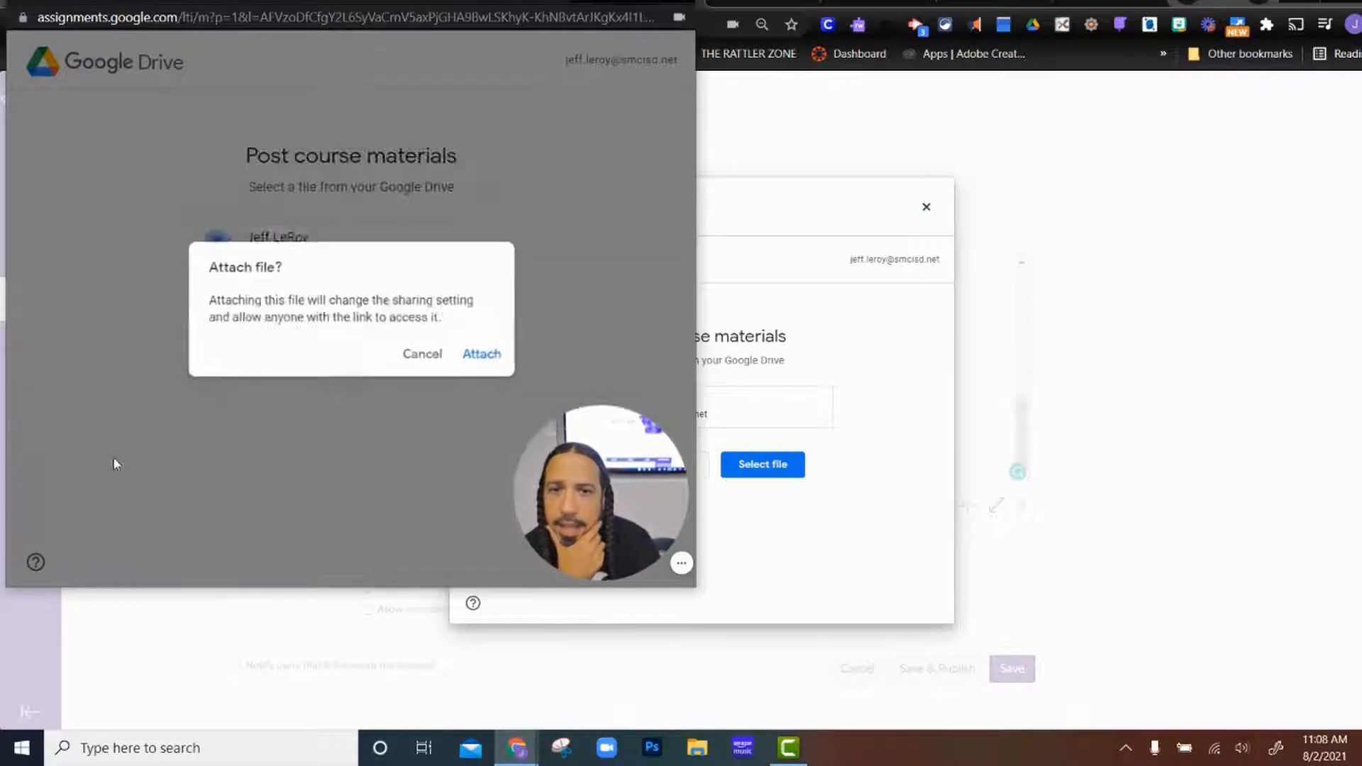
{"action": "left_click", "coordinate": [487, 364]}
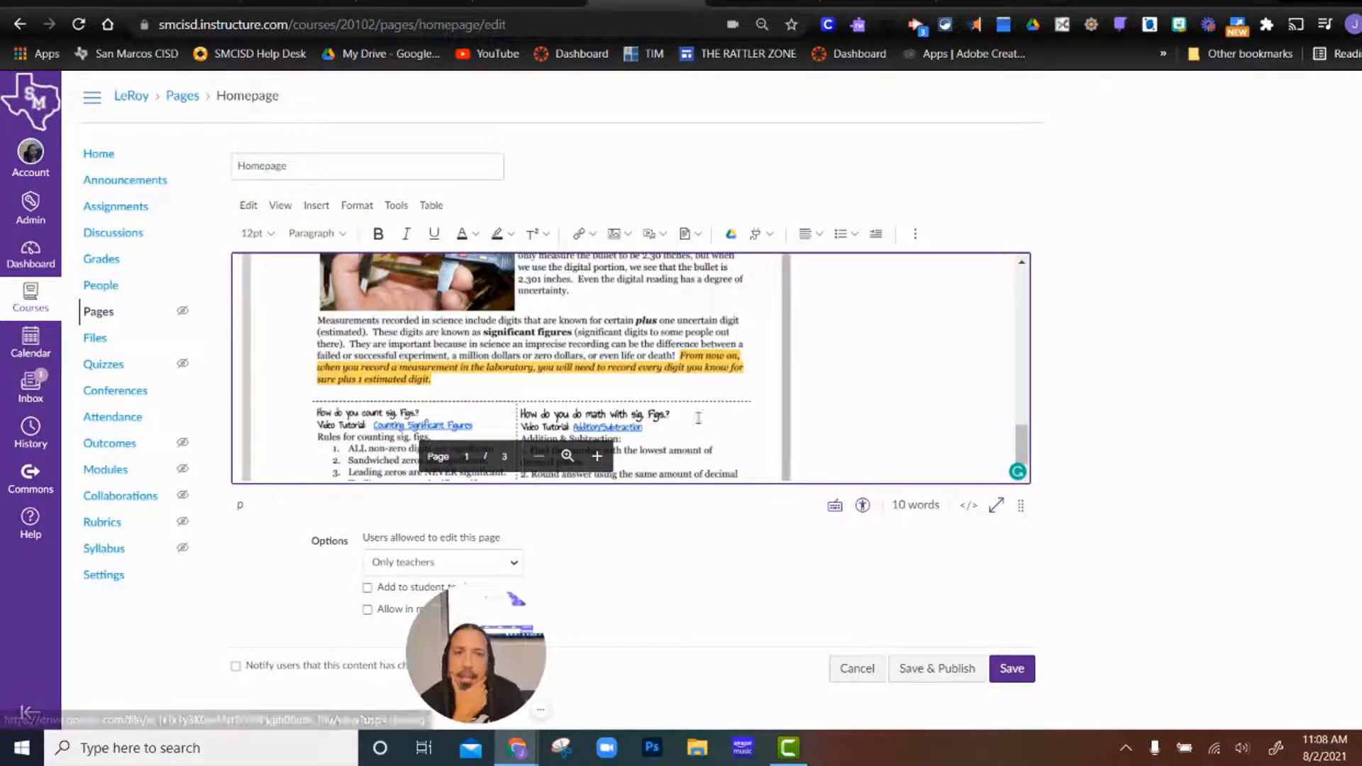
Step: Check the embedded document in the editor and save the Homepage without publishing it
{"action": "scroll", "coordinate": [807, 426], "scroll_direction": "up", "scroll_amount": 5}
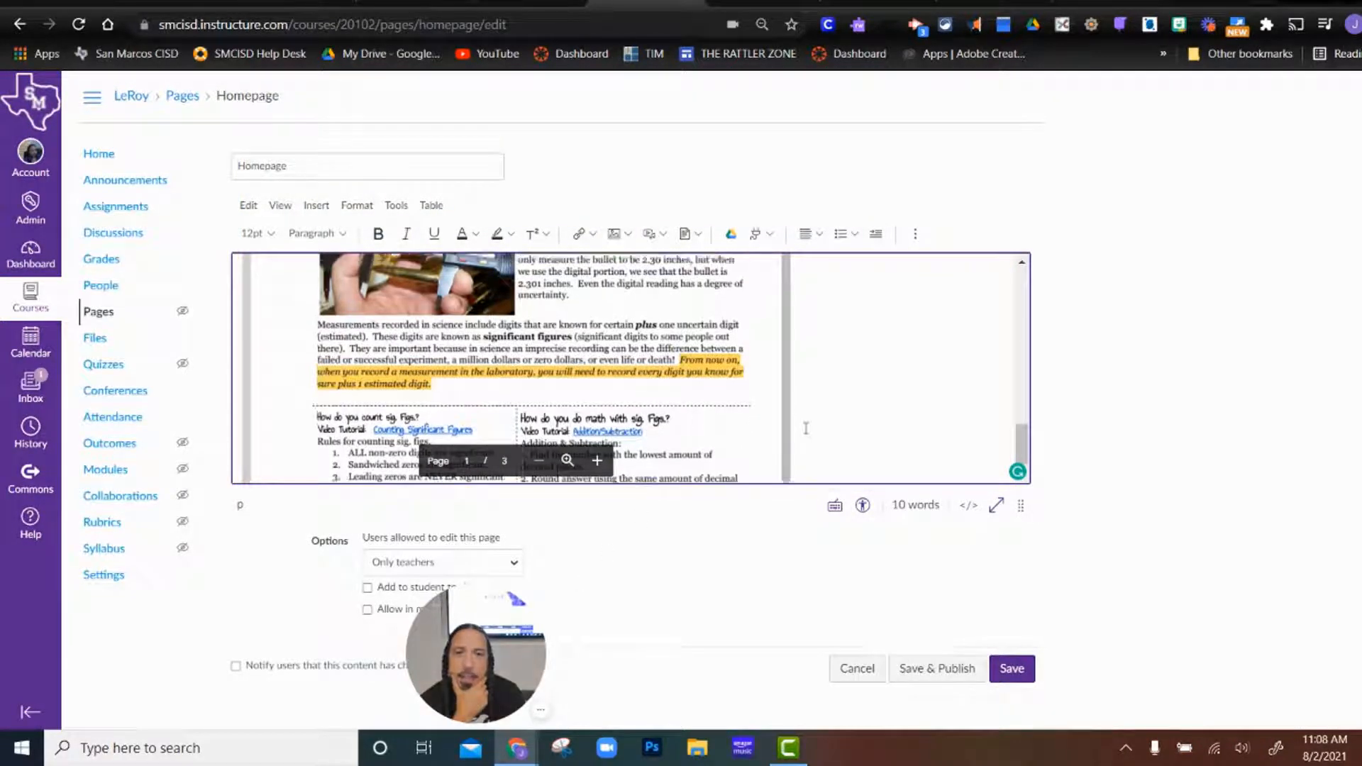
{"action": "scroll", "coordinate": [814, 390], "scroll_direction": "down", "scroll_amount": 3}
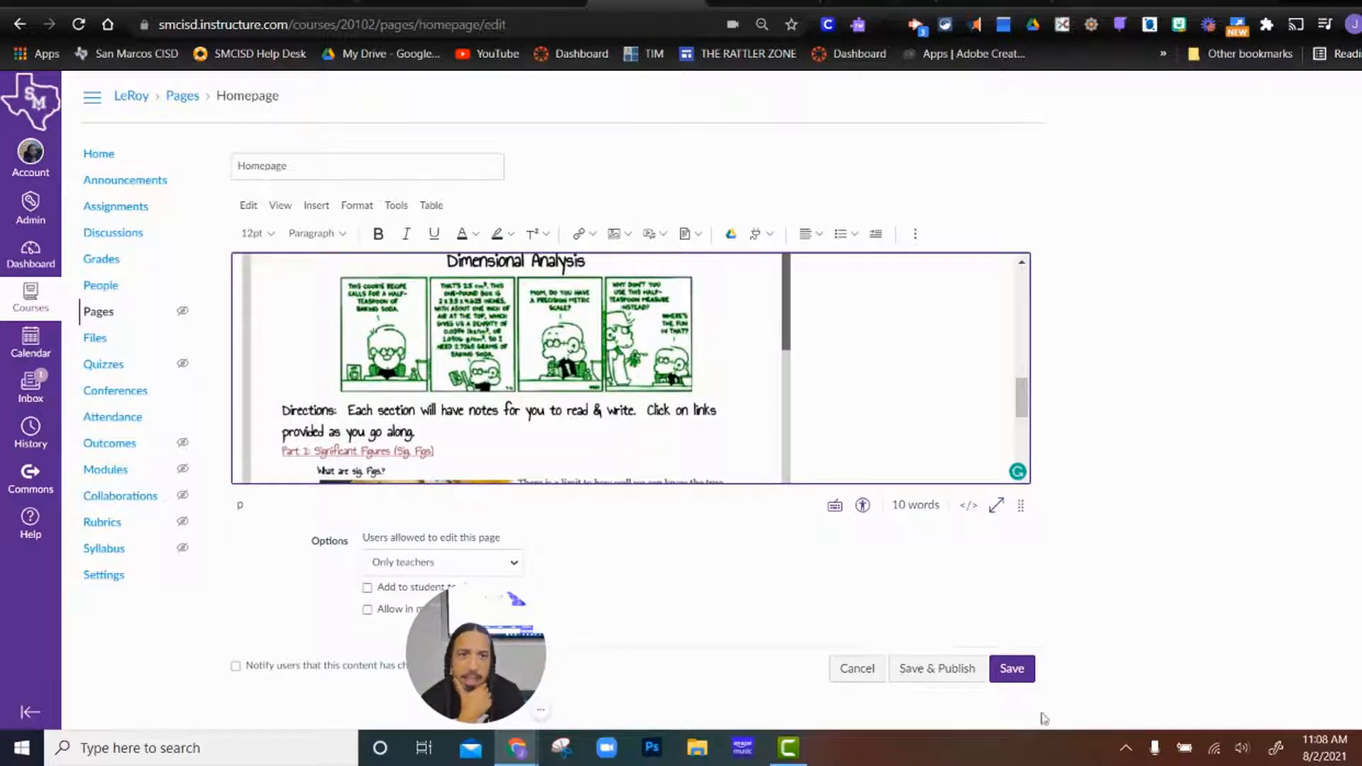
{"action": "left_click", "coordinate": [1012, 669]}
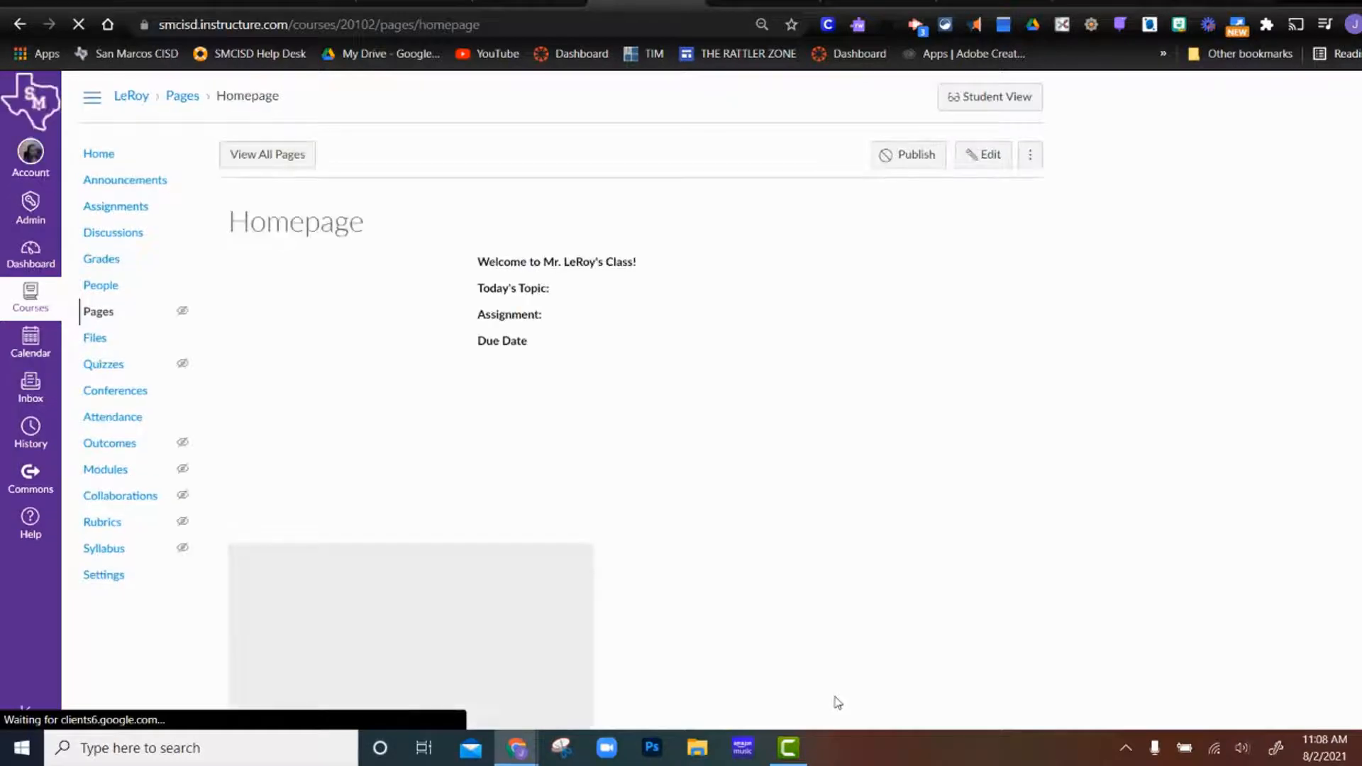
Step: Review the saved Homepage, including the pages of the embedded Dimensional Analysis document
{"action": "scroll", "coordinate": [879, 575], "scroll_direction": "down", "scroll_amount": 5}
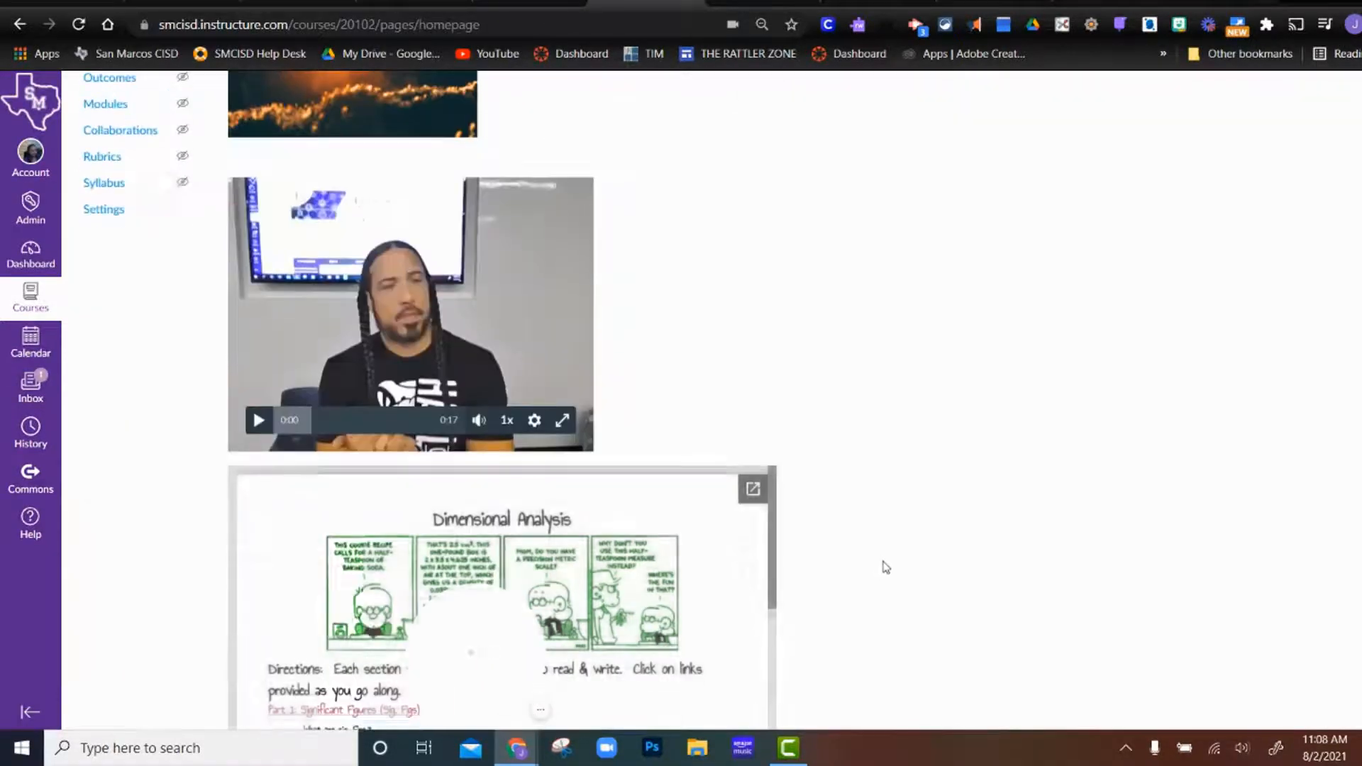
{"action": "scroll", "coordinate": [808, 496], "scroll_direction": "down", "scroll_amount": 4}
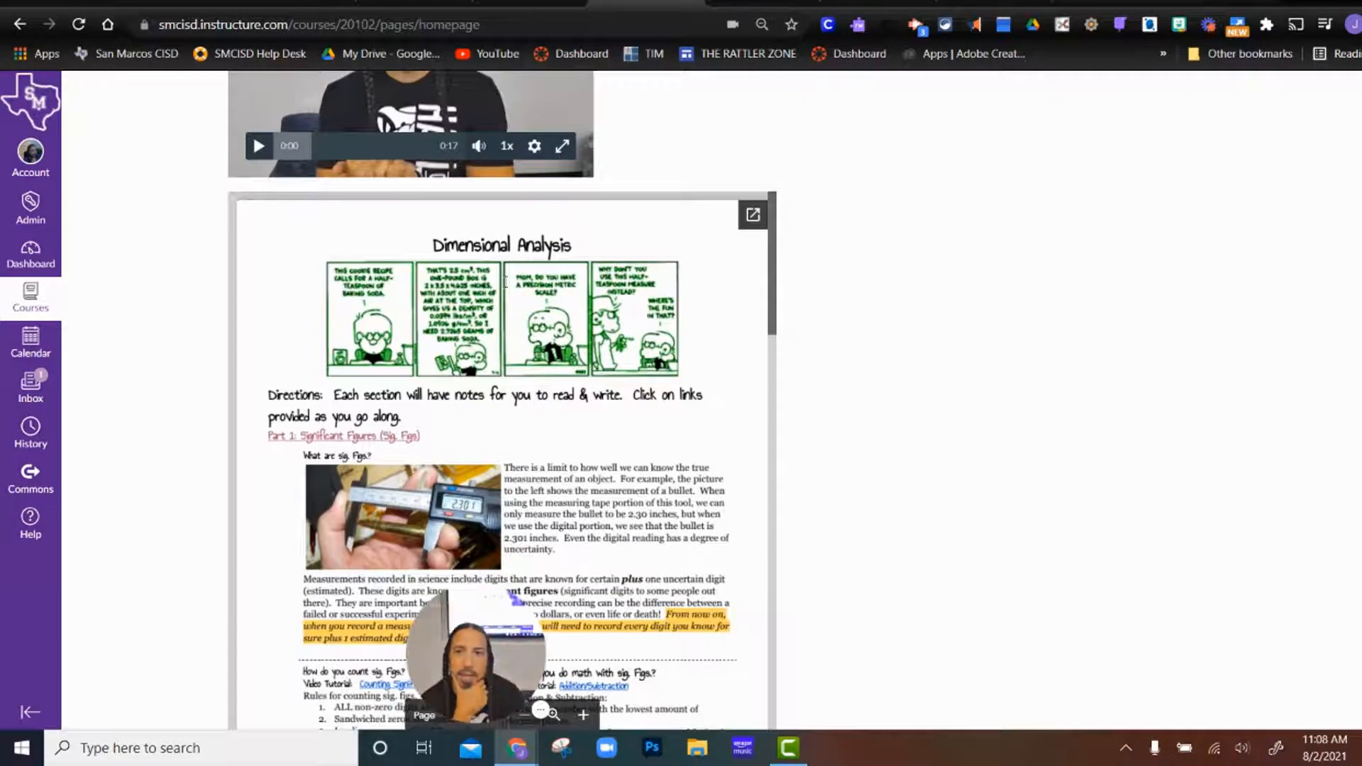
{"action": "scroll", "coordinate": [533, 523], "scroll_direction": "down", "scroll_amount": 15}
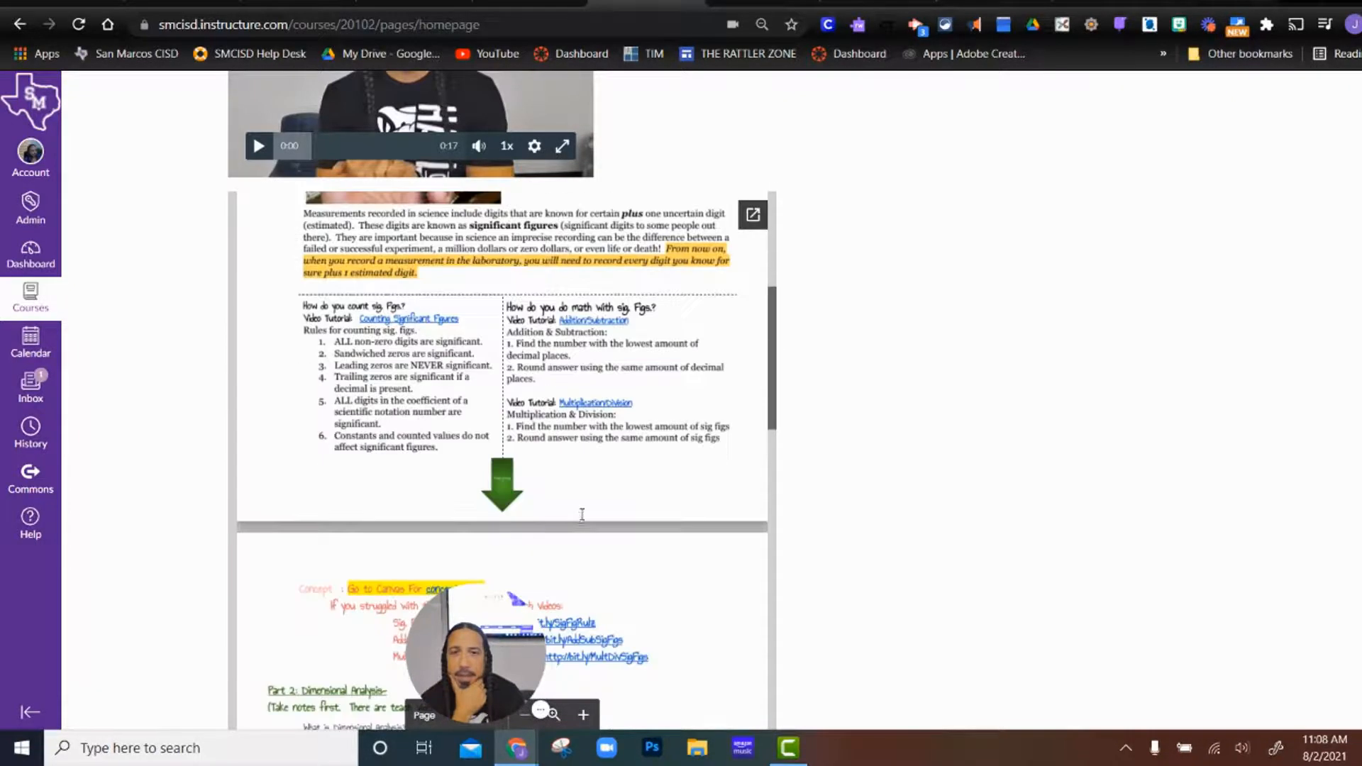
{"action": "scroll", "coordinate": [595, 507], "scroll_direction": "up", "scroll_amount": 15}
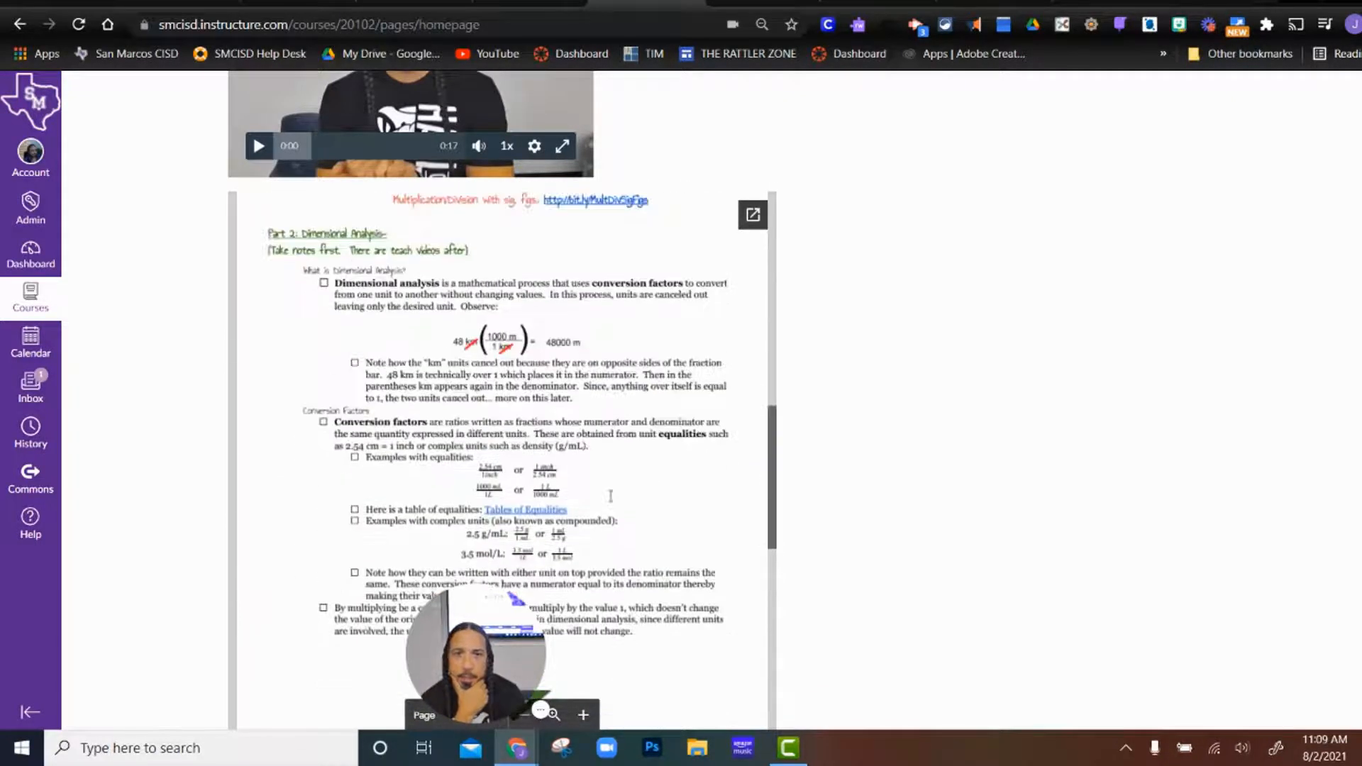
{"action": "scroll", "coordinate": [723, 535], "scroll_direction": "up", "scroll_amount": 5}
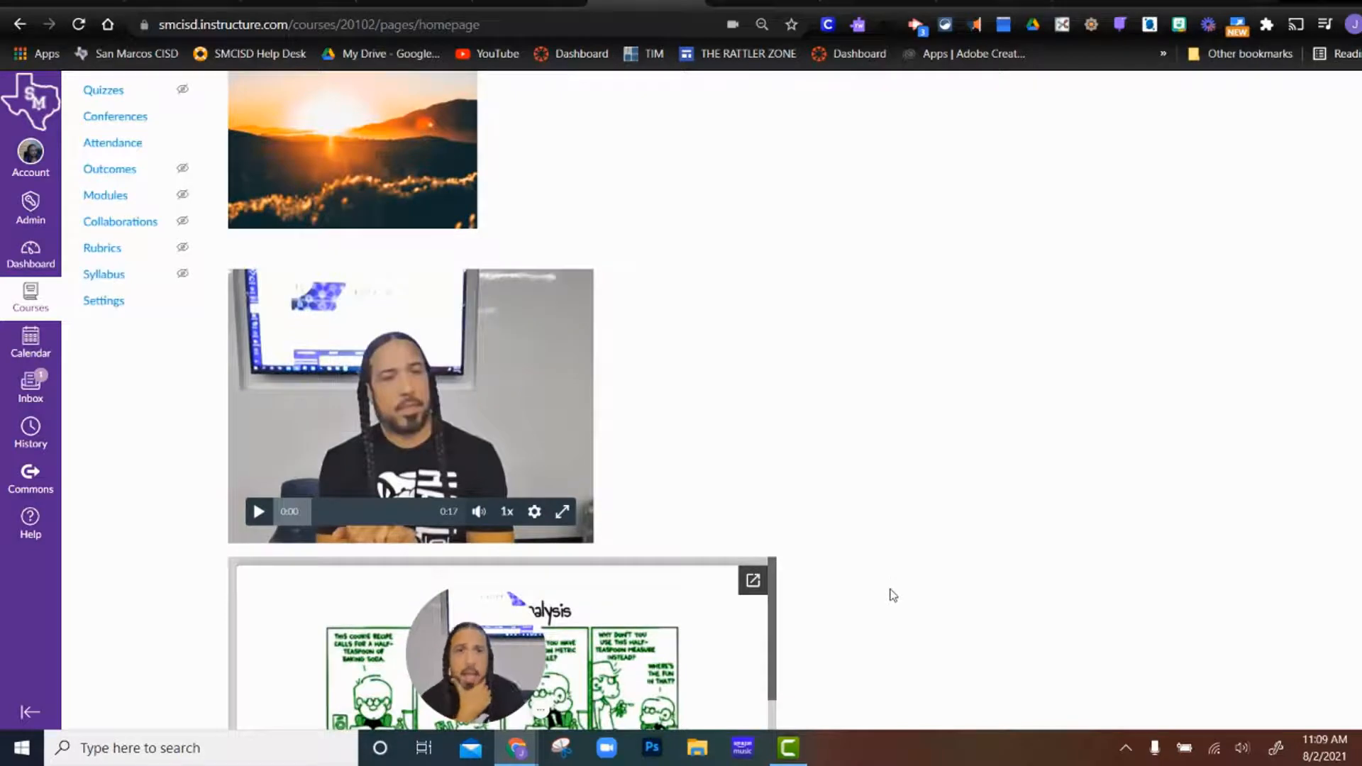
{"action": "scroll", "coordinate": [985, 505], "scroll_direction": "down", "scroll_amount": 3}
{"action": "scroll", "coordinate": [1009, 498], "scroll_direction": "up", "scroll_amount": 7}
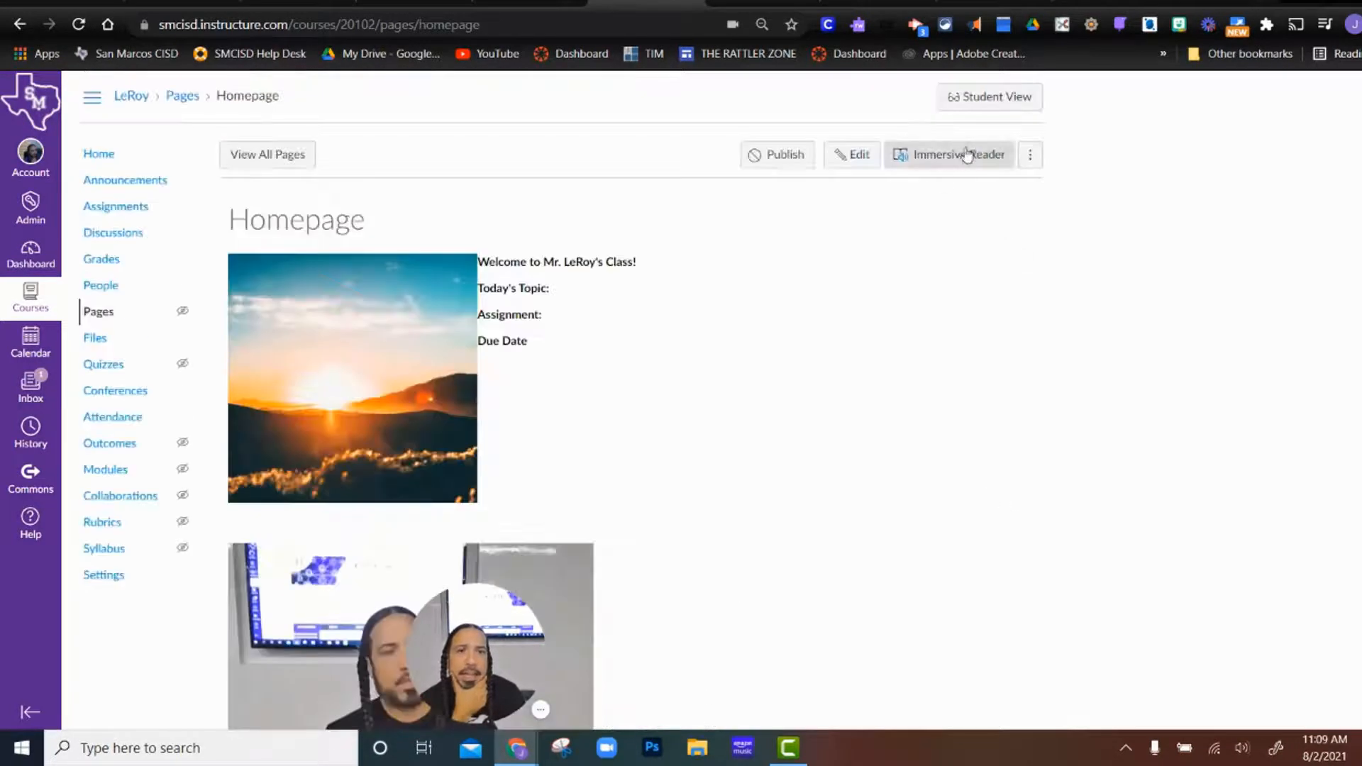
Step: Reopen the Homepage for editing and go to the end of the embedded document
{"action": "left_click", "coordinate": [856, 157]}
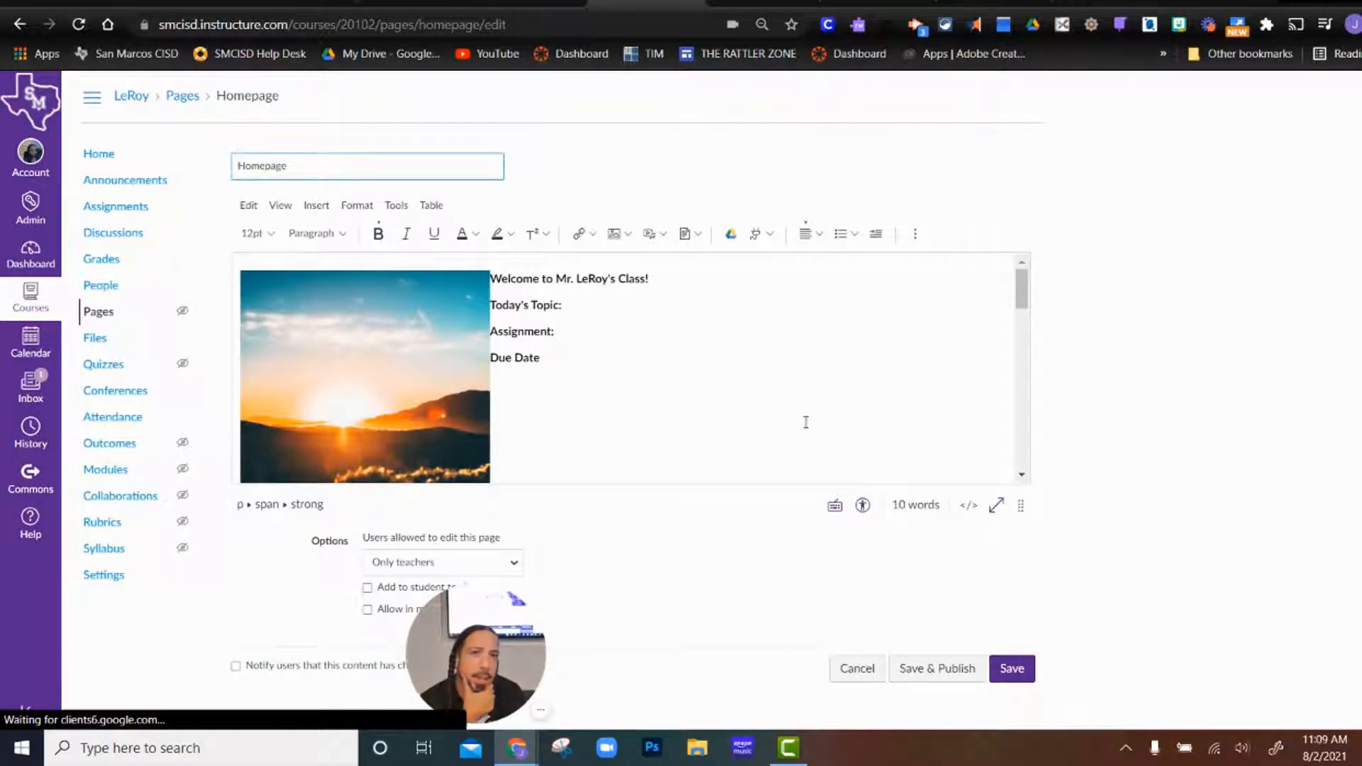
{"action": "scroll", "coordinate": [833, 380], "scroll_direction": "down", "scroll_amount": 10}
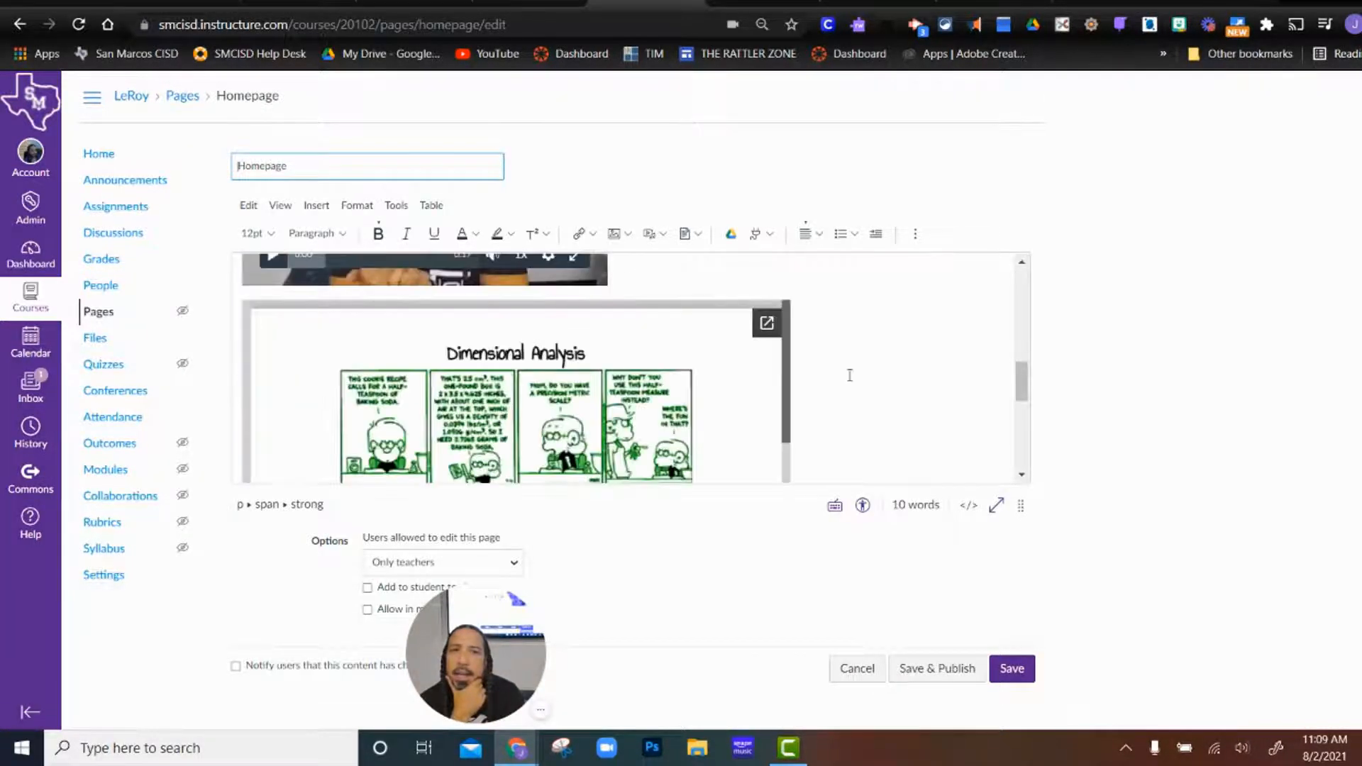
{"action": "scroll", "coordinate": [899, 376], "scroll_direction": "up", "scroll_amount": 5}
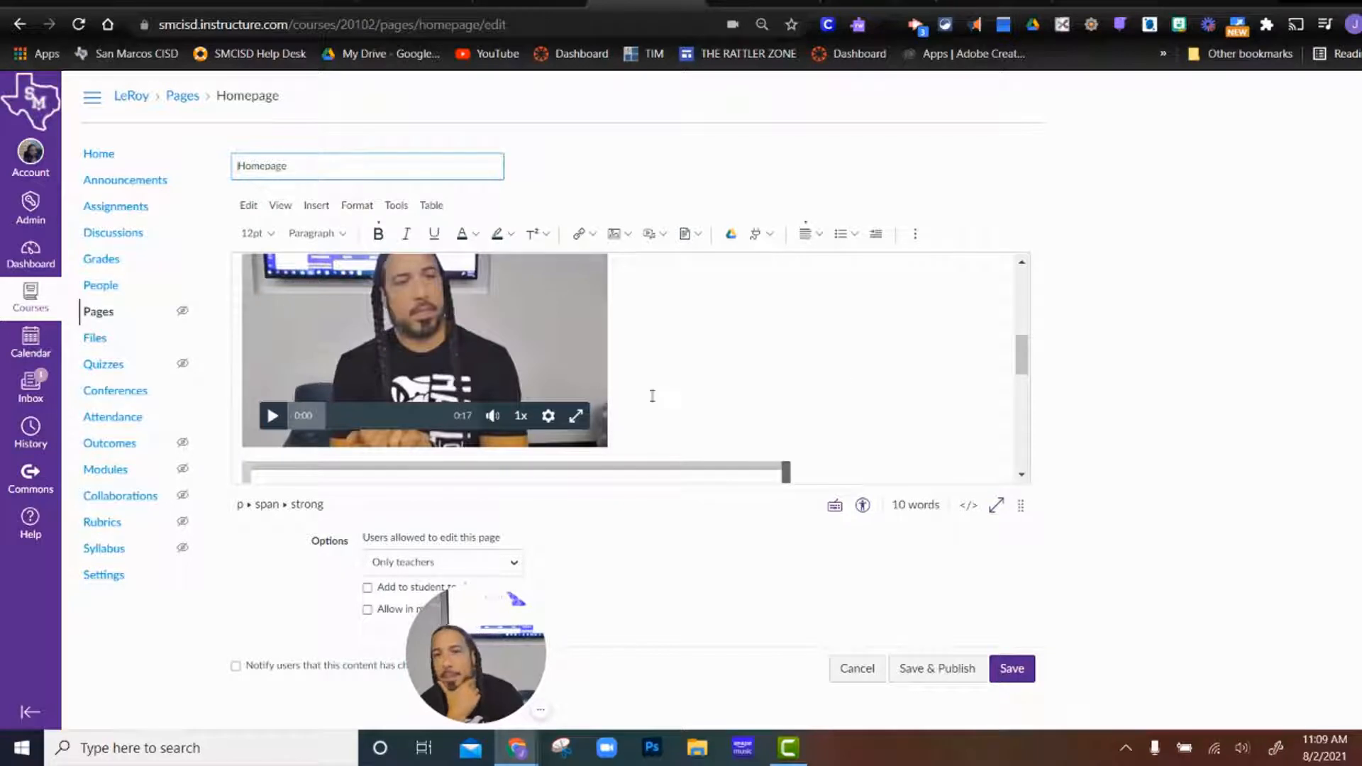
{"action": "scroll", "coordinate": [899, 402], "scroll_direction": "down", "scroll_amount": 5}
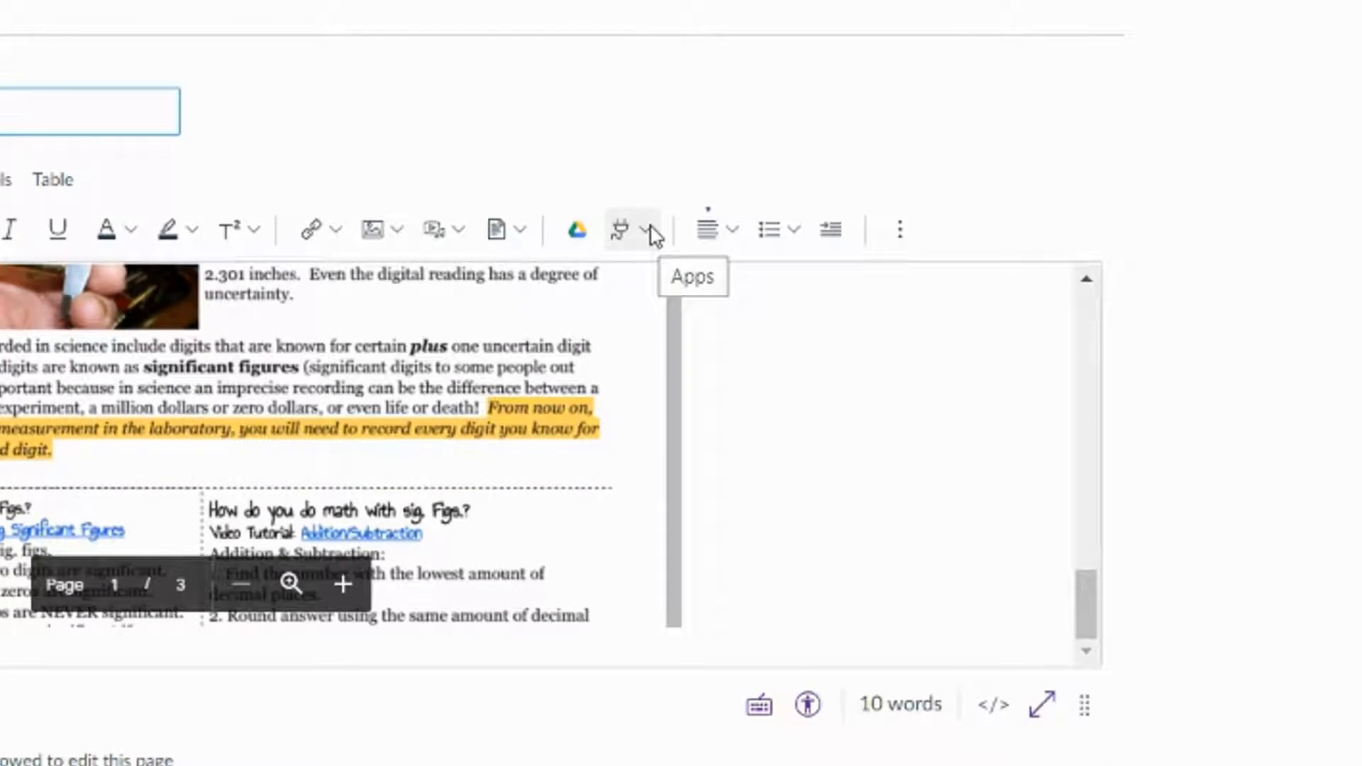
Step: Look through the full list of apps available in the Homepage editor, then close the list
{"action": "left_click", "coordinate": [652, 231]}
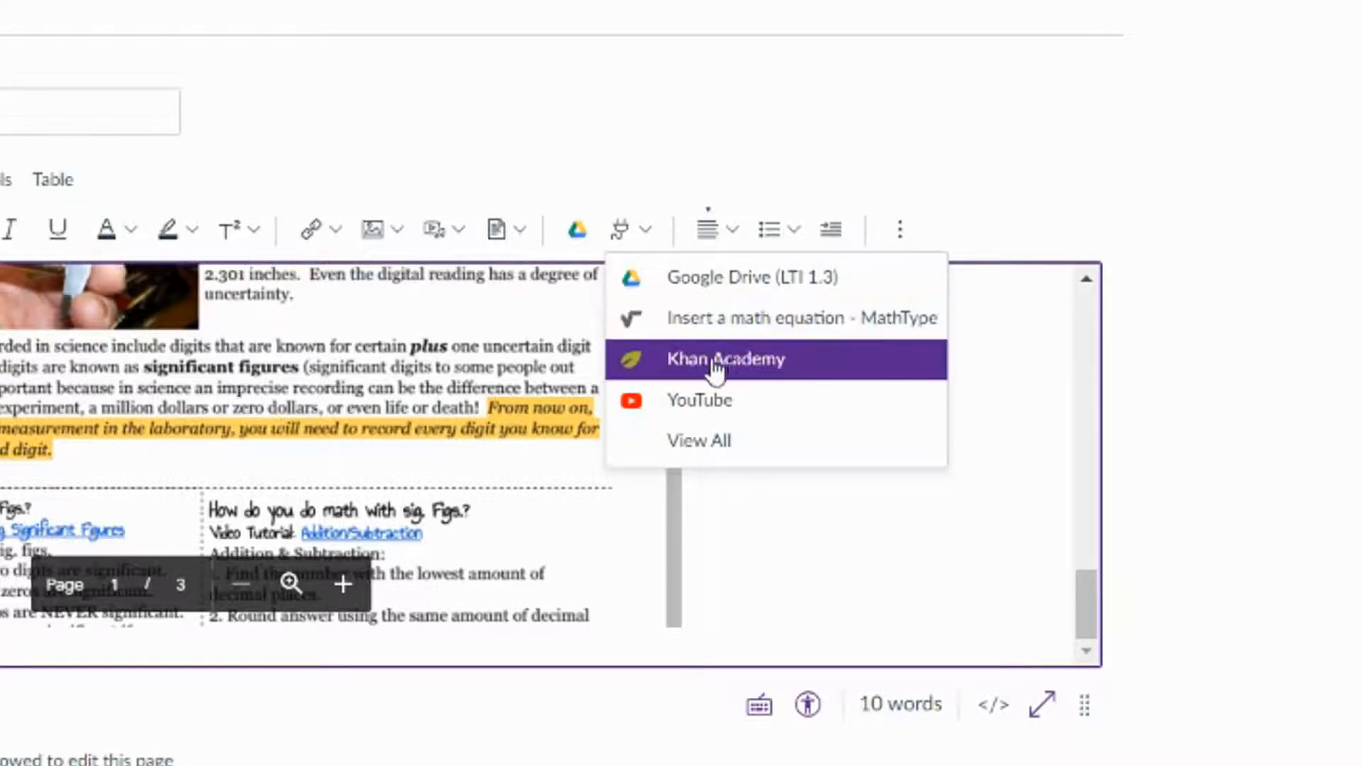
{"action": "left_click", "coordinate": [720, 441]}
{"action": "scroll", "coordinate": [361, 509], "scroll_direction": "down", "scroll_amount": 3}
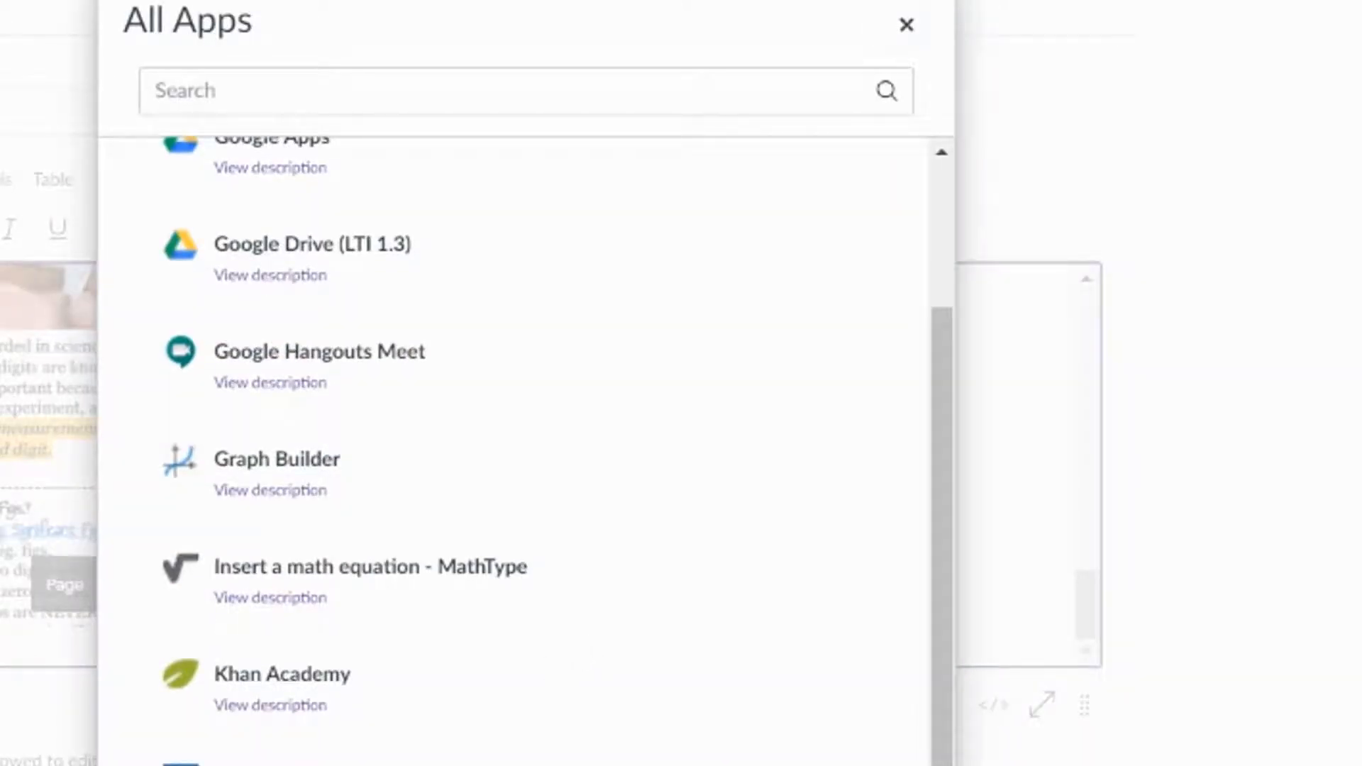
{"action": "left_click", "coordinate": [906, 24]}
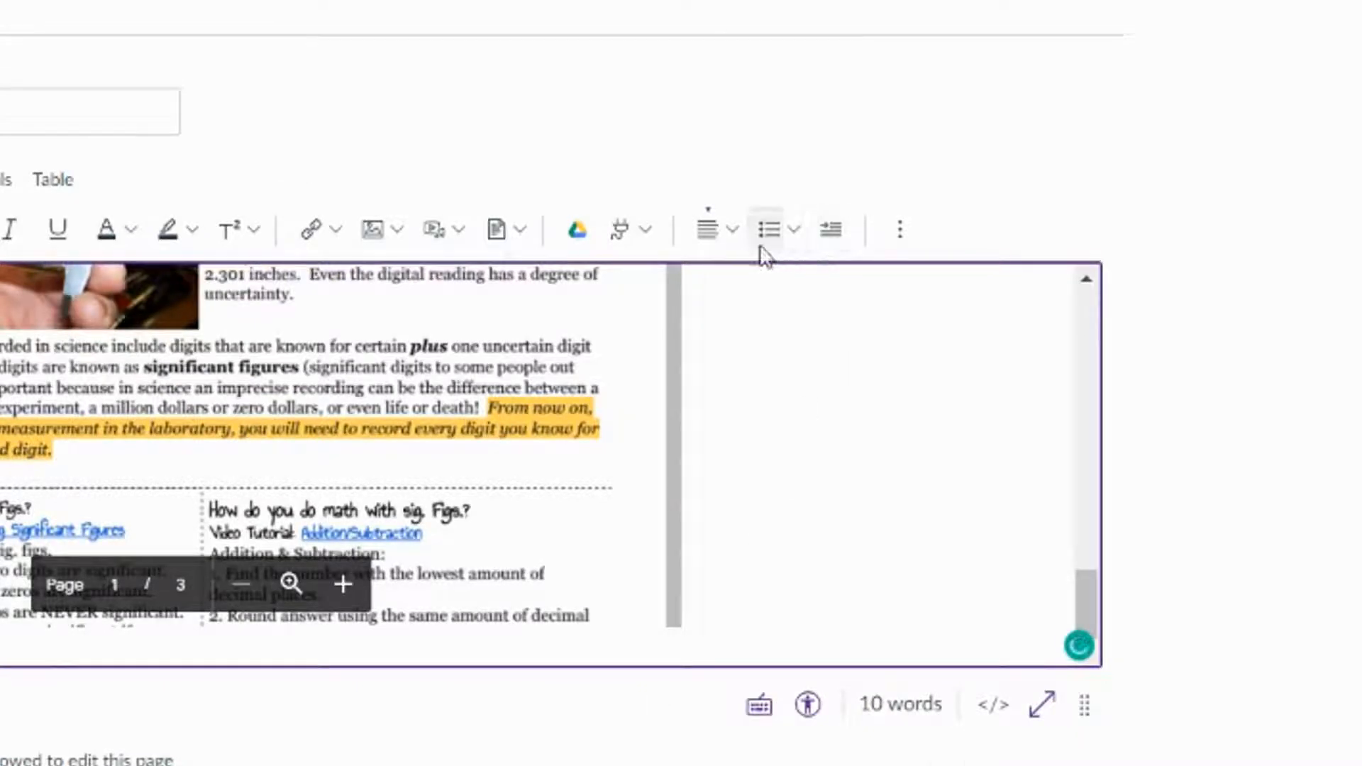
Step: Choose the YouTube app from the full list of editor apps and search it for "mitosis"
{"action": "left_click", "coordinate": [646, 234]}
{"action": "left_click", "coordinate": [717, 444]}
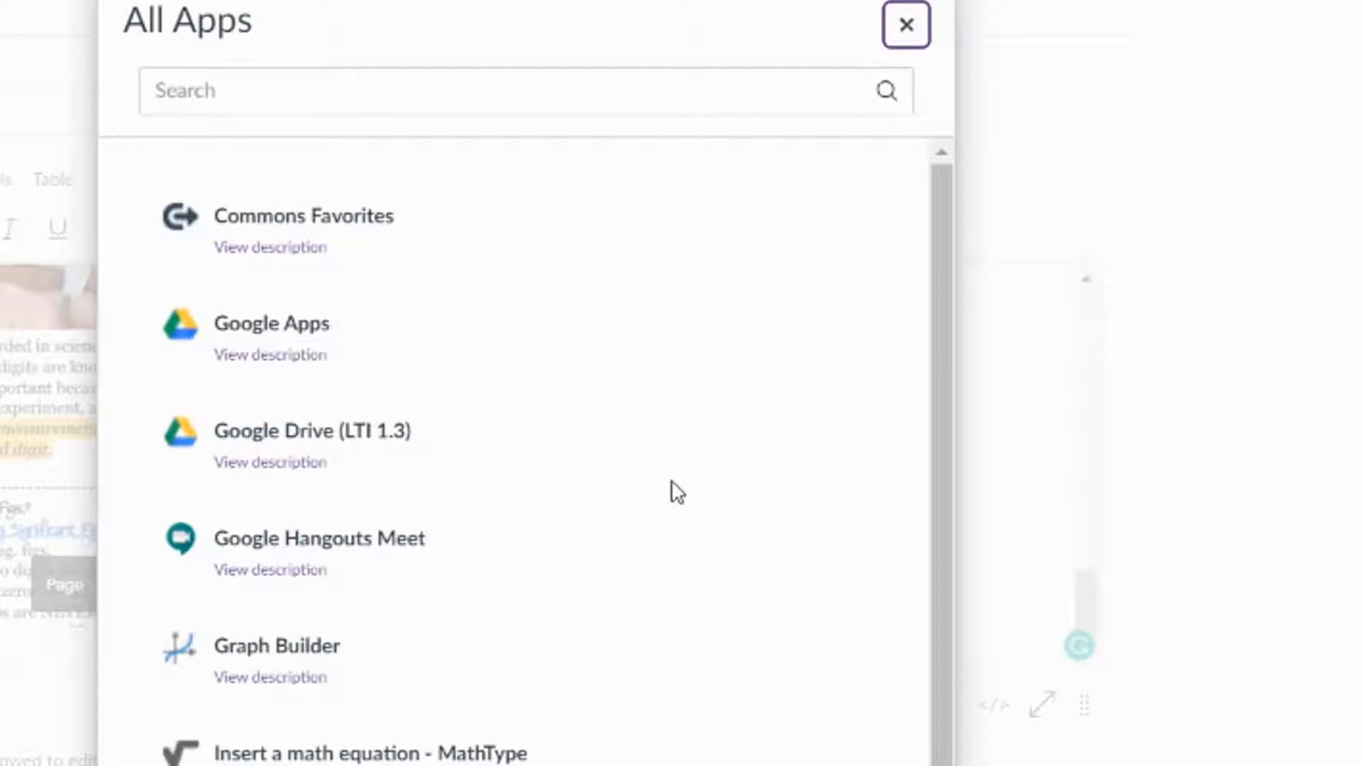
{"action": "scroll", "coordinate": [325, 635], "scroll_direction": "down", "scroll_amount": 2}
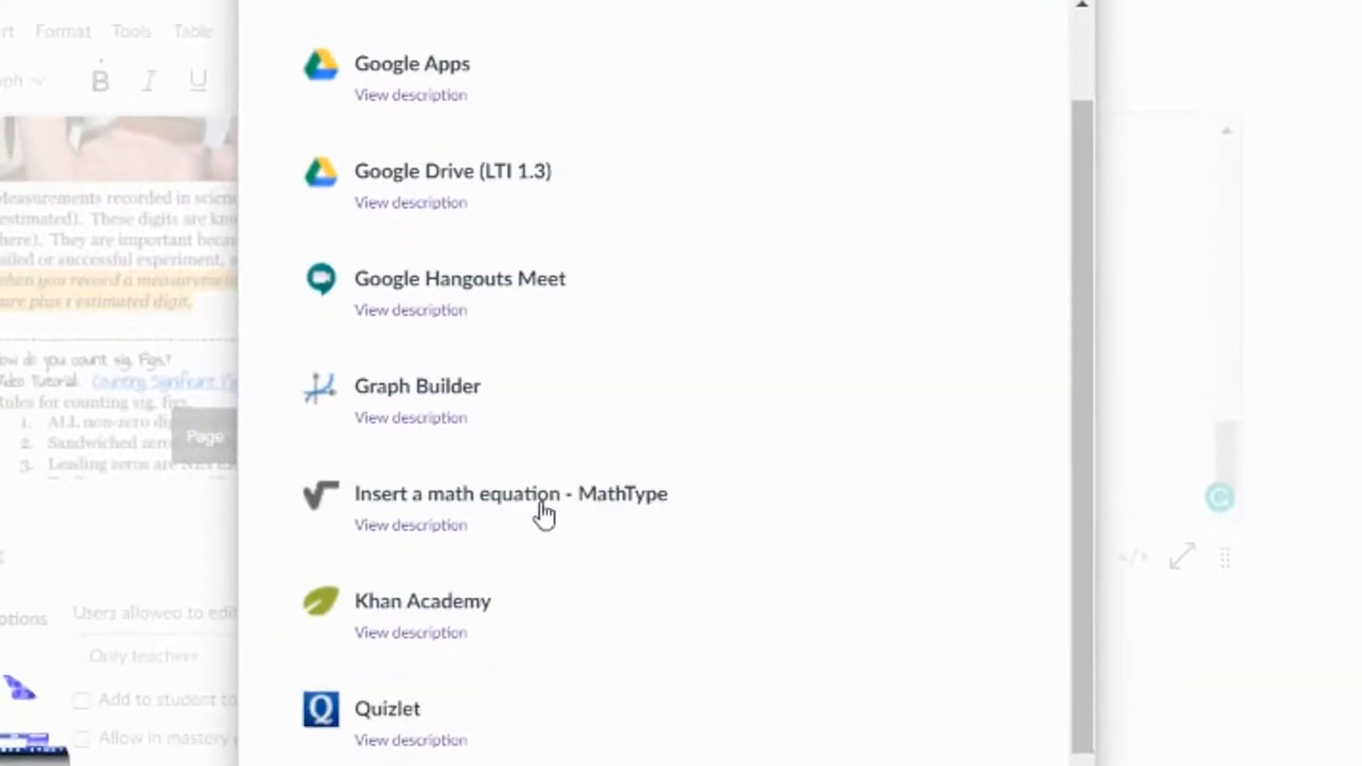
{"action": "scroll", "coordinate": [545, 511], "scroll_direction": "down", "scroll_amount": 1}
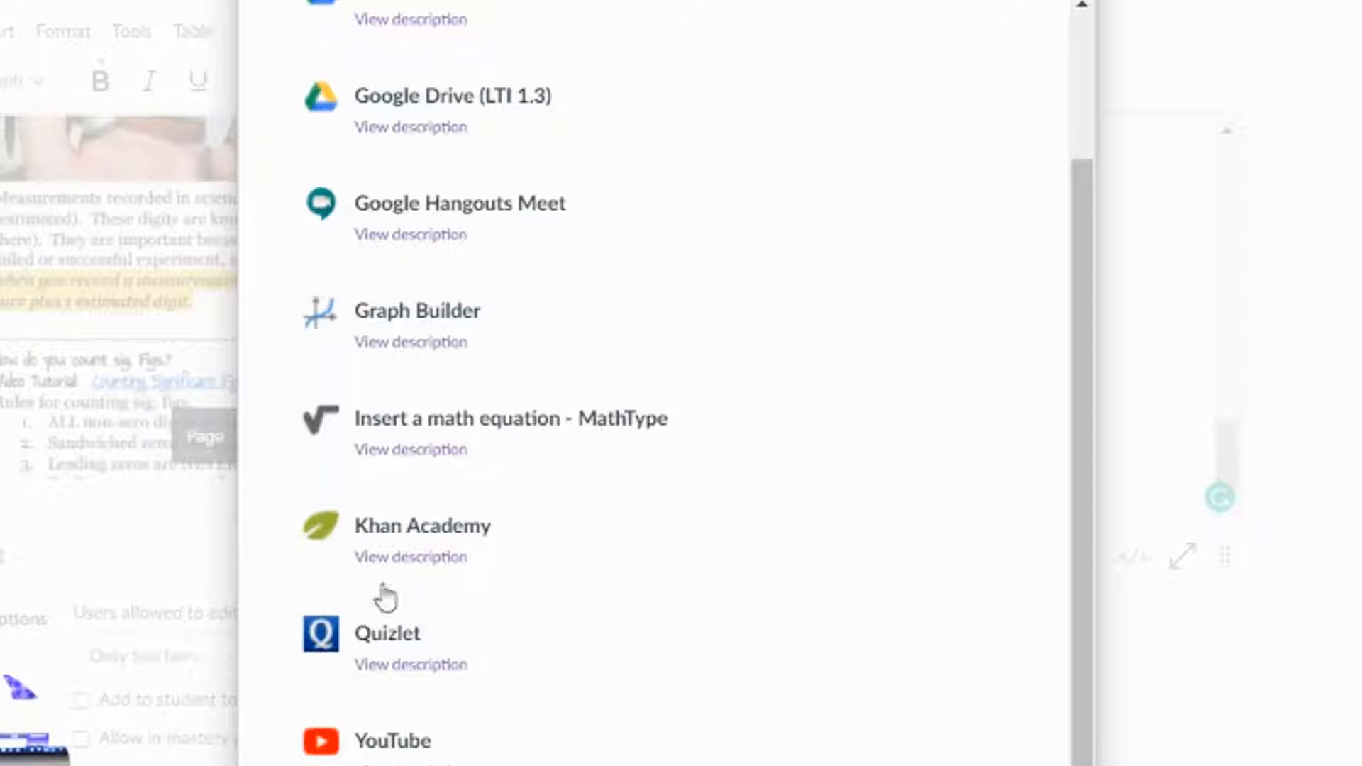
{"action": "left_click", "coordinate": [415, 745]}
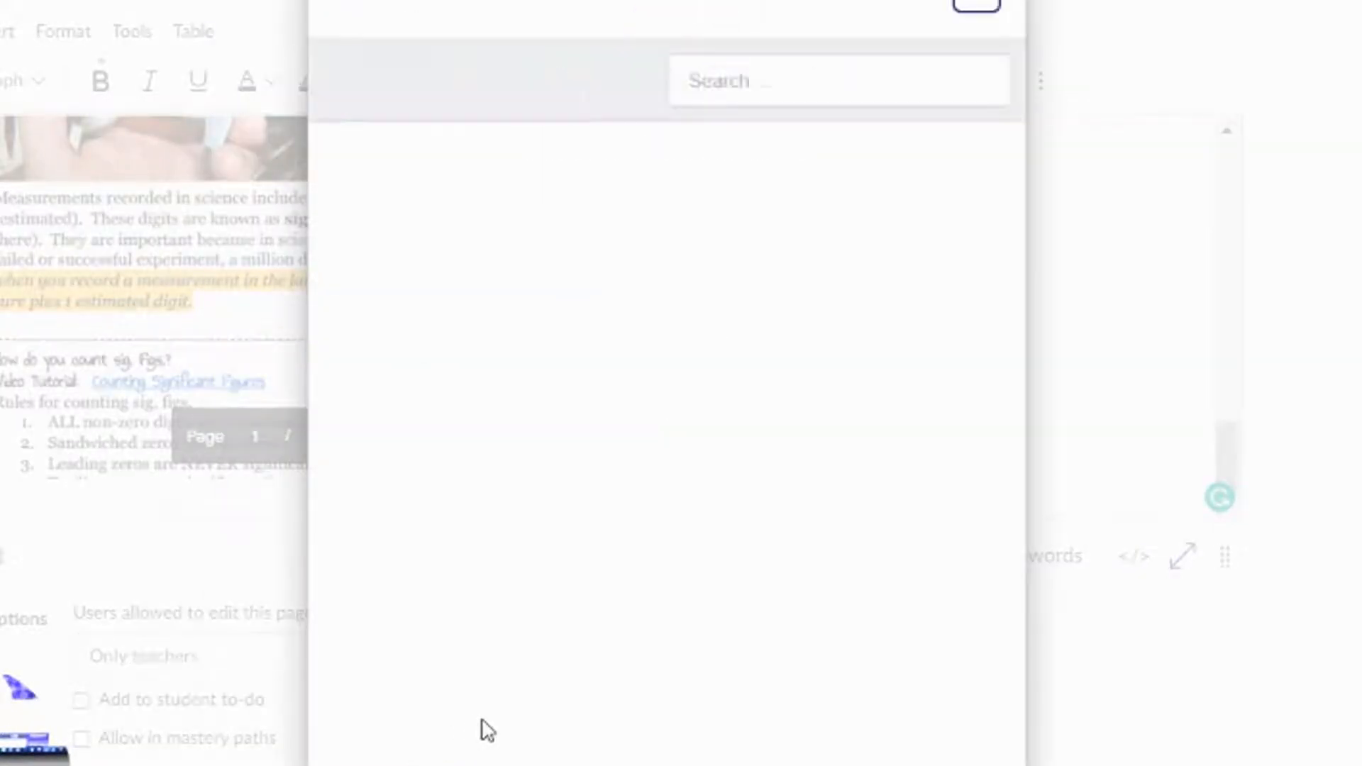
{"action": "left_click", "coordinate": [761, 84]}
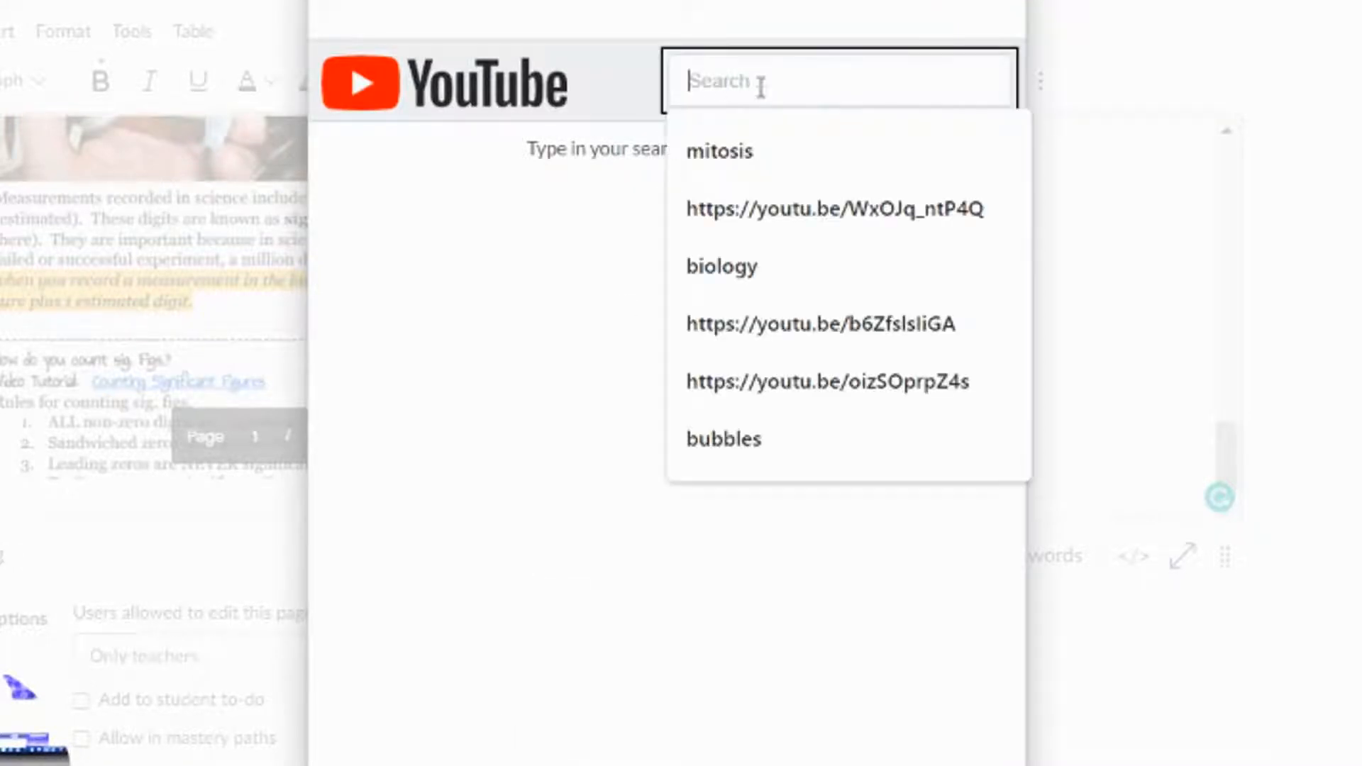
{"action": "left_click", "coordinate": [699, 149]}
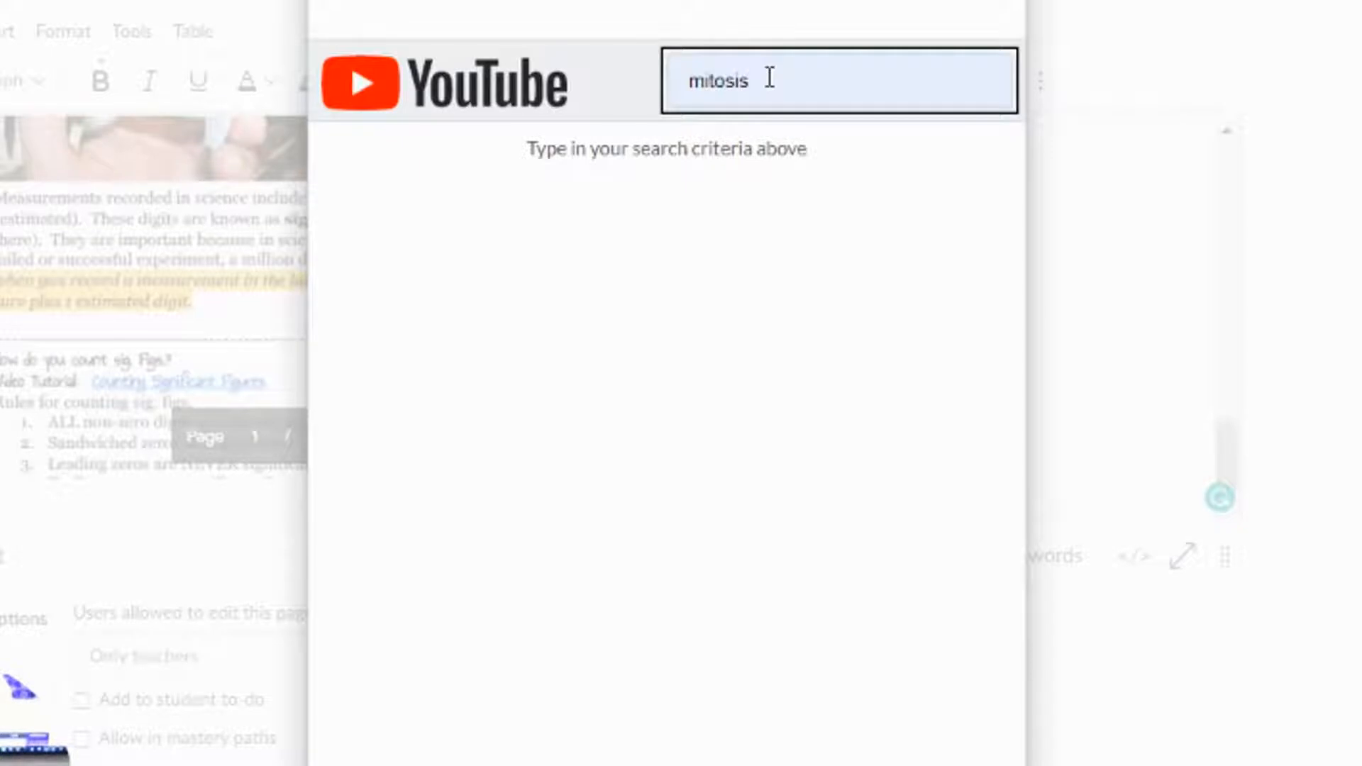
{"action": "key", "text": "Return"}
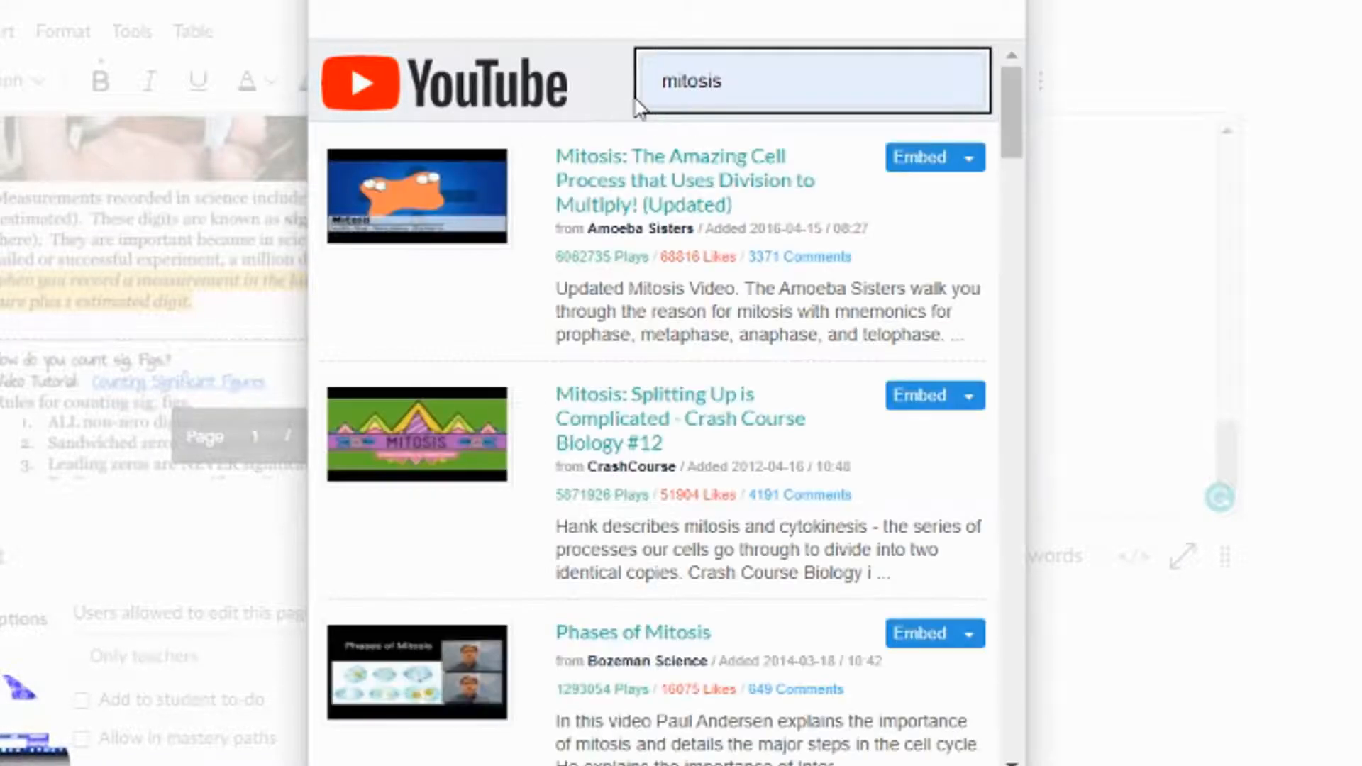
Step: Browse the mitosis results and embed "Mitosis: Splitting Up is Complicated - Crash Course Biology #12" in the Homepage
{"action": "scroll", "coordinate": [677, 255], "scroll_direction": "down", "scroll_amount": 4}
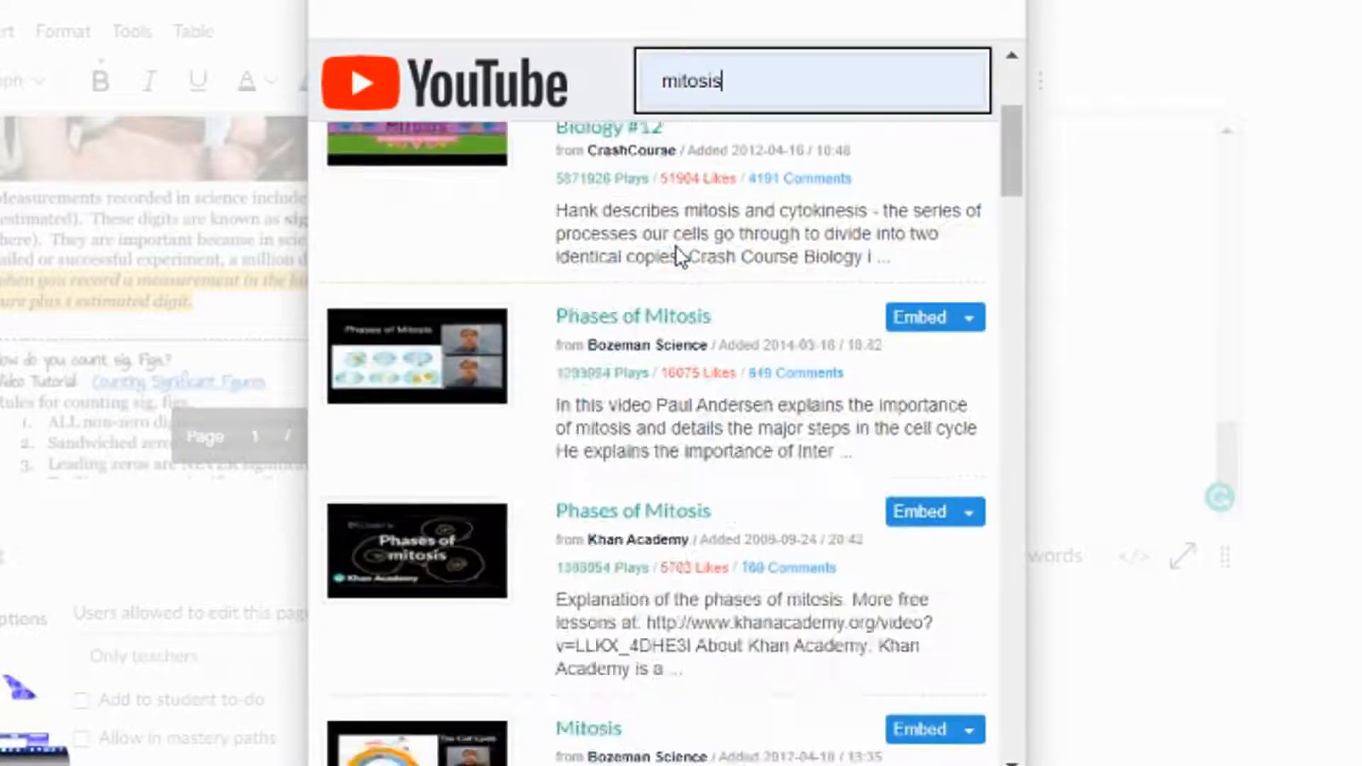
{"action": "scroll", "coordinate": [678, 256], "scroll_direction": "down", "scroll_amount": 3}
{"action": "scroll", "coordinate": [677, 341], "scroll_direction": "up", "scroll_amount": 3}
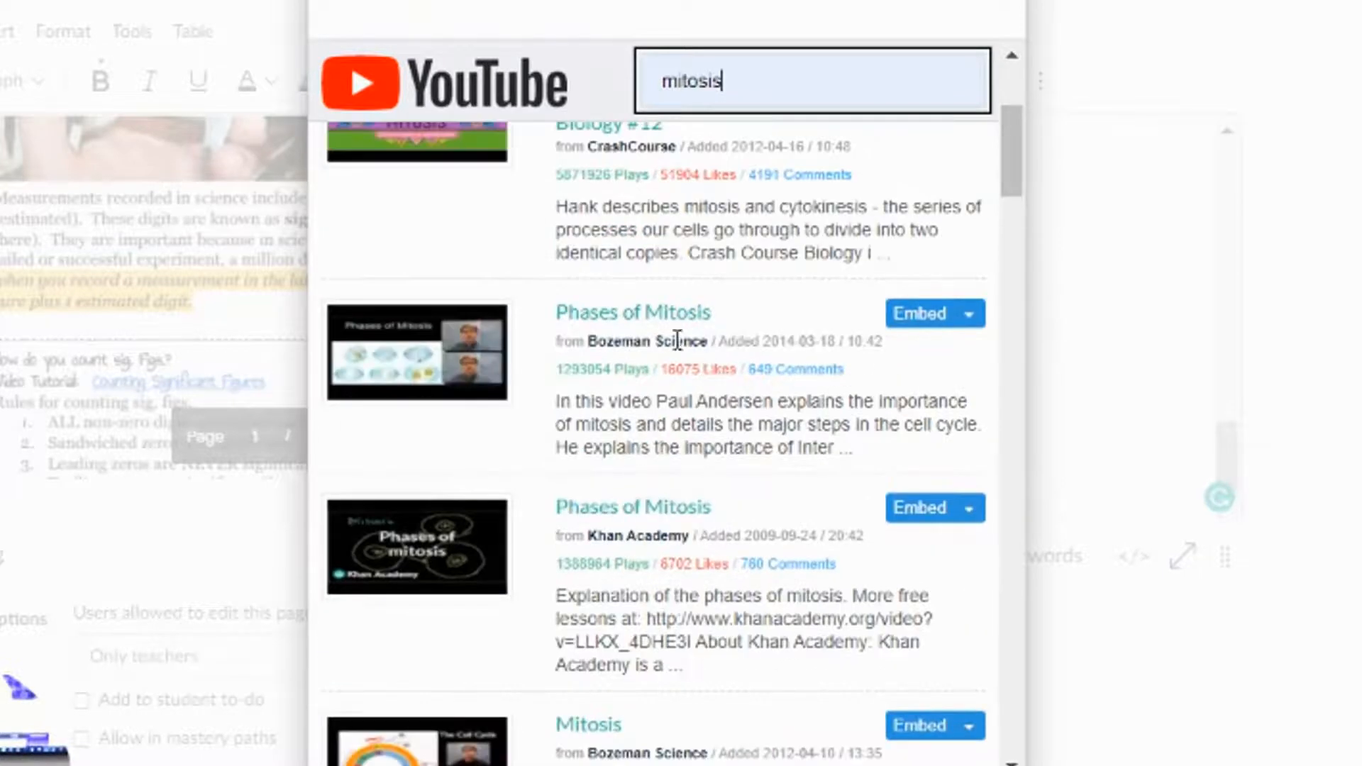
{"action": "scroll", "coordinate": [678, 341], "scroll_direction": "up", "scroll_amount": 4}
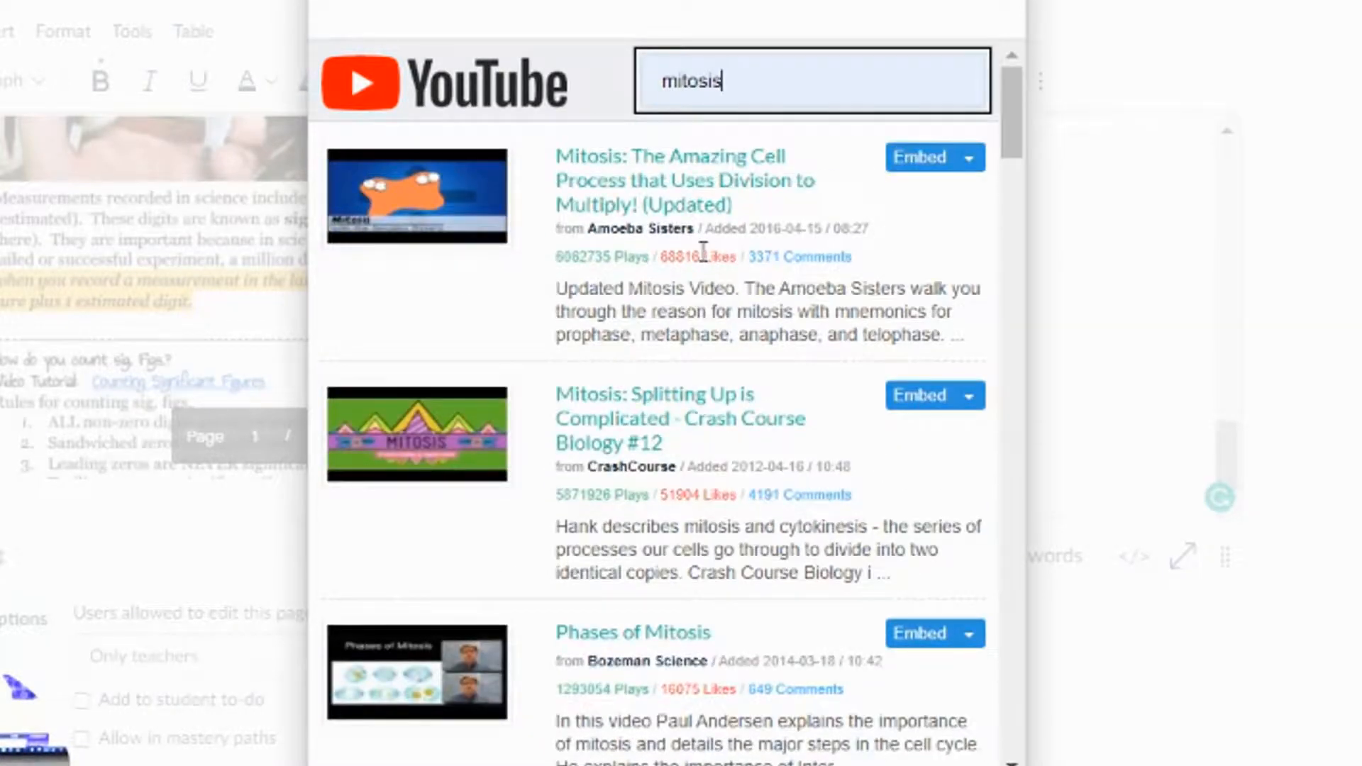
{"action": "scroll", "coordinate": [703, 251], "scroll_direction": "down", "scroll_amount": 2}
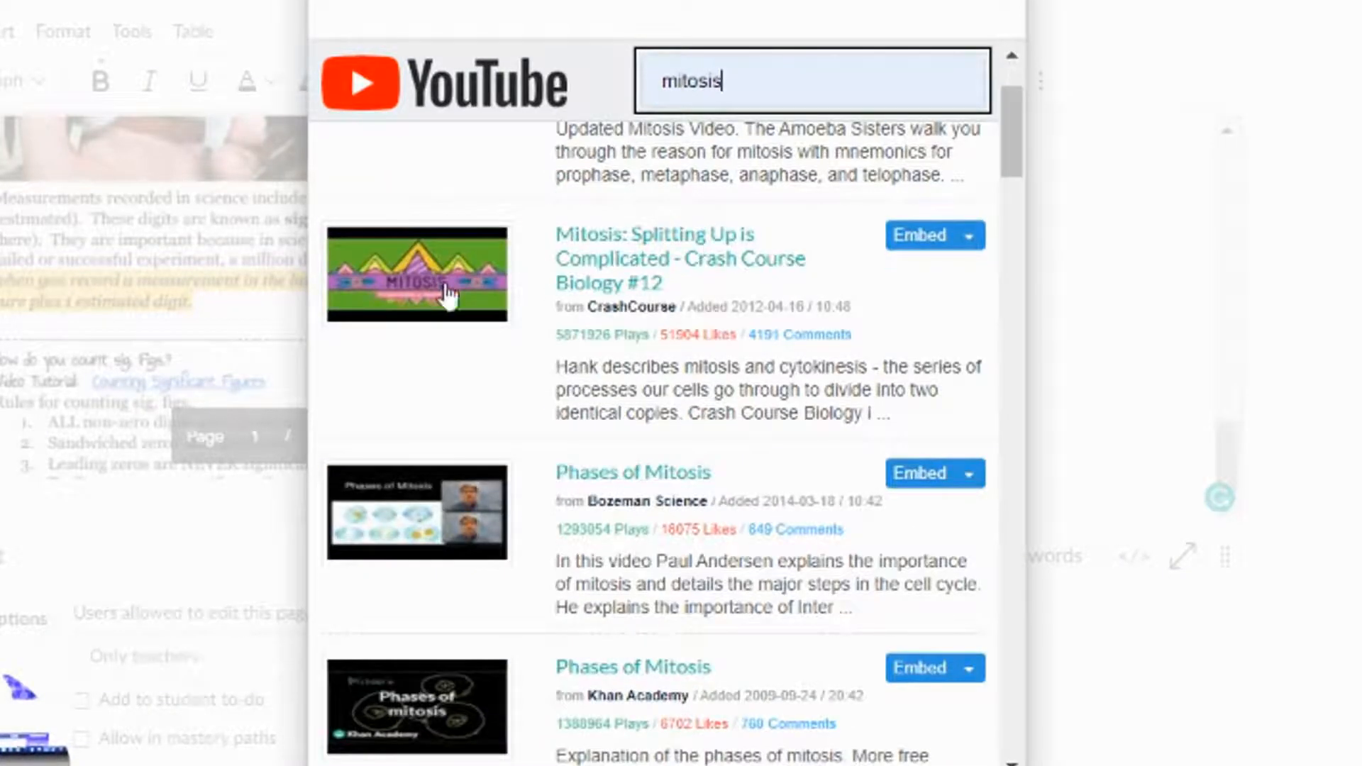
{"action": "left_click", "coordinate": [925, 242]}
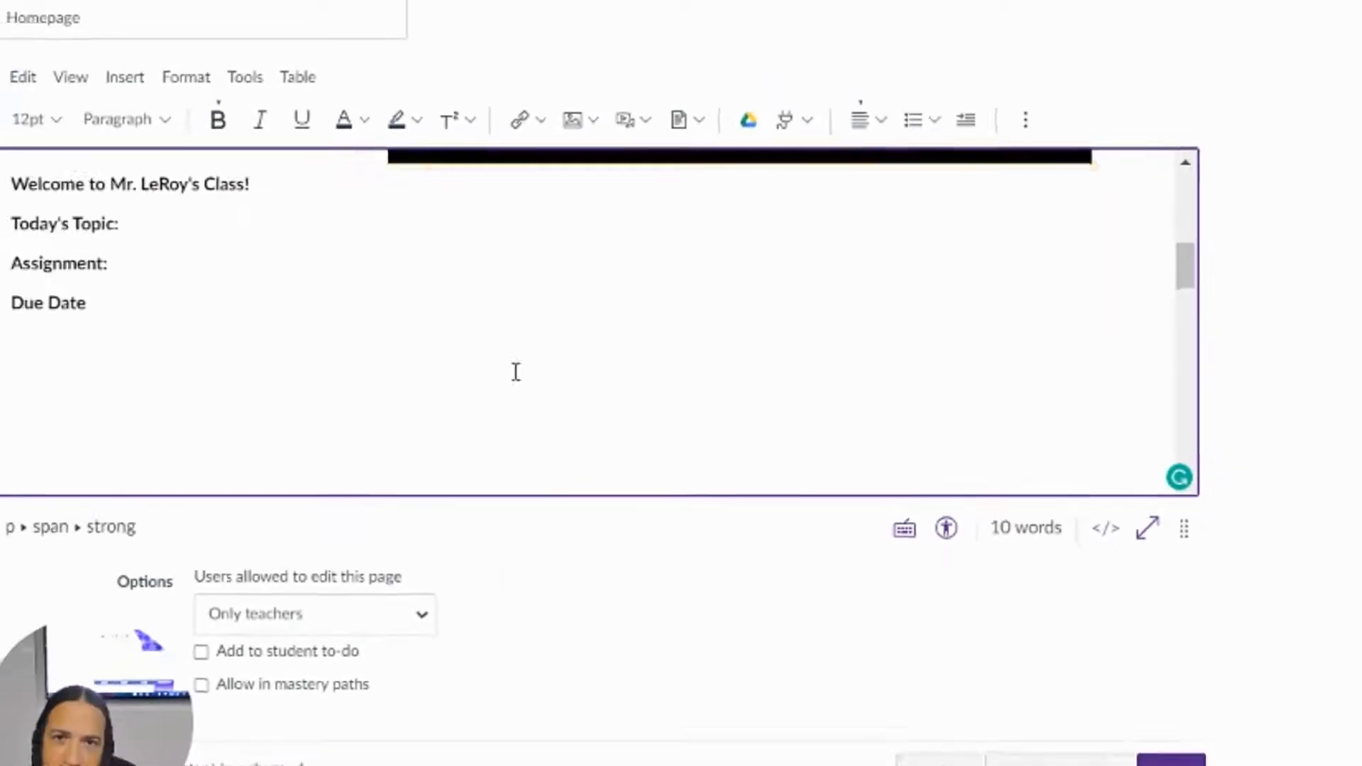
Step: Find the embedded Crash Course mitosis video beside the sunrise picture in the editor and play it
{"action": "scroll", "coordinate": [740, 340], "scroll_direction": "up", "scroll_amount": 3}
{"action": "scroll", "coordinate": [745, 350], "scroll_direction": "down", "scroll_amount": 3}
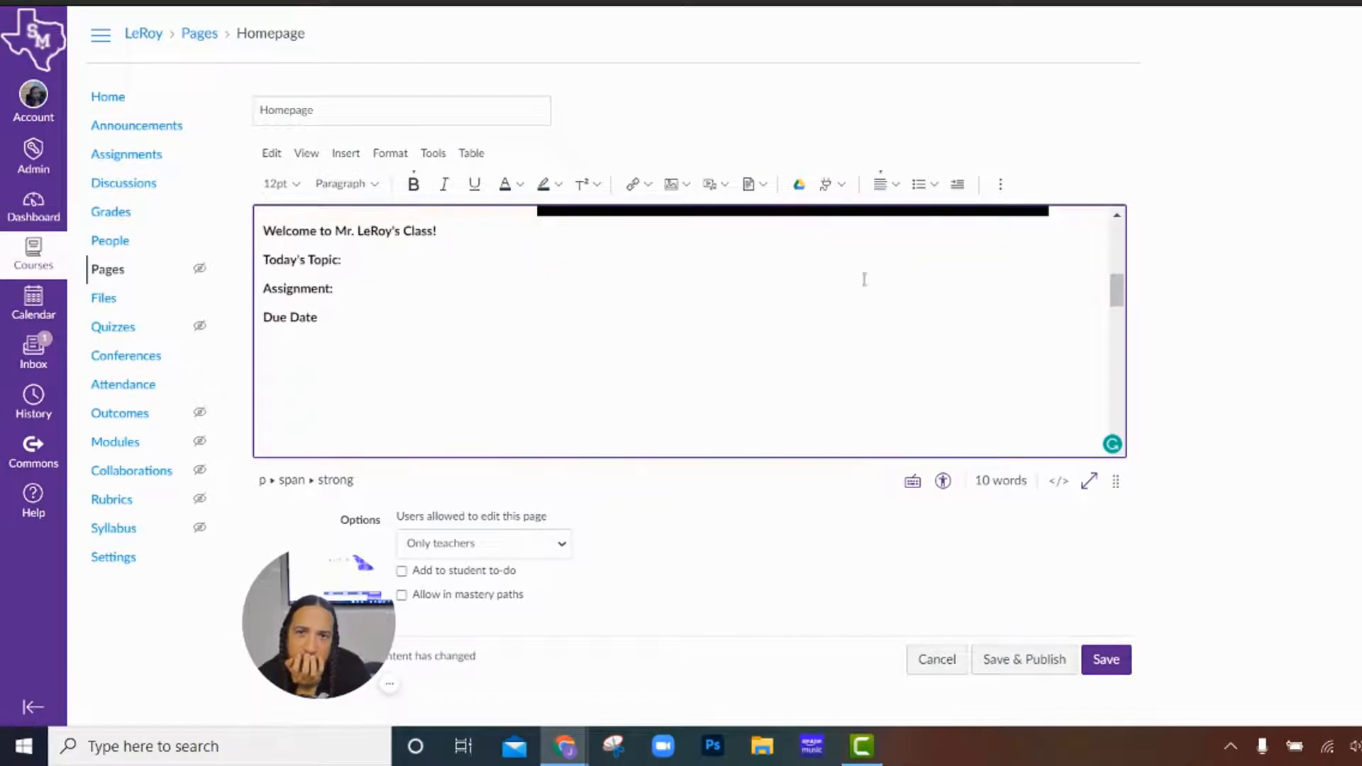
{"action": "scroll", "coordinate": [917, 283], "scroll_direction": "up", "scroll_amount": 3}
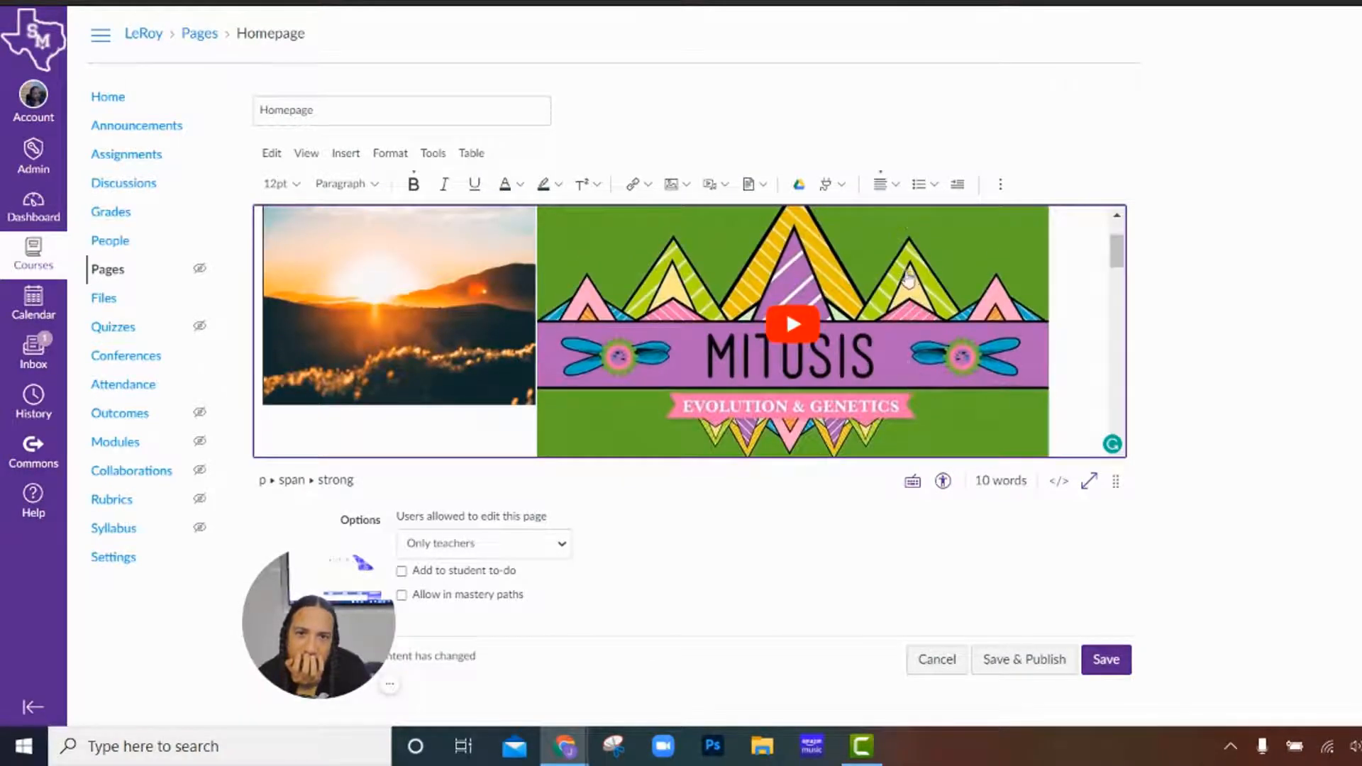
{"action": "scroll", "coordinate": [907, 279], "scroll_direction": "up", "scroll_amount": 1}
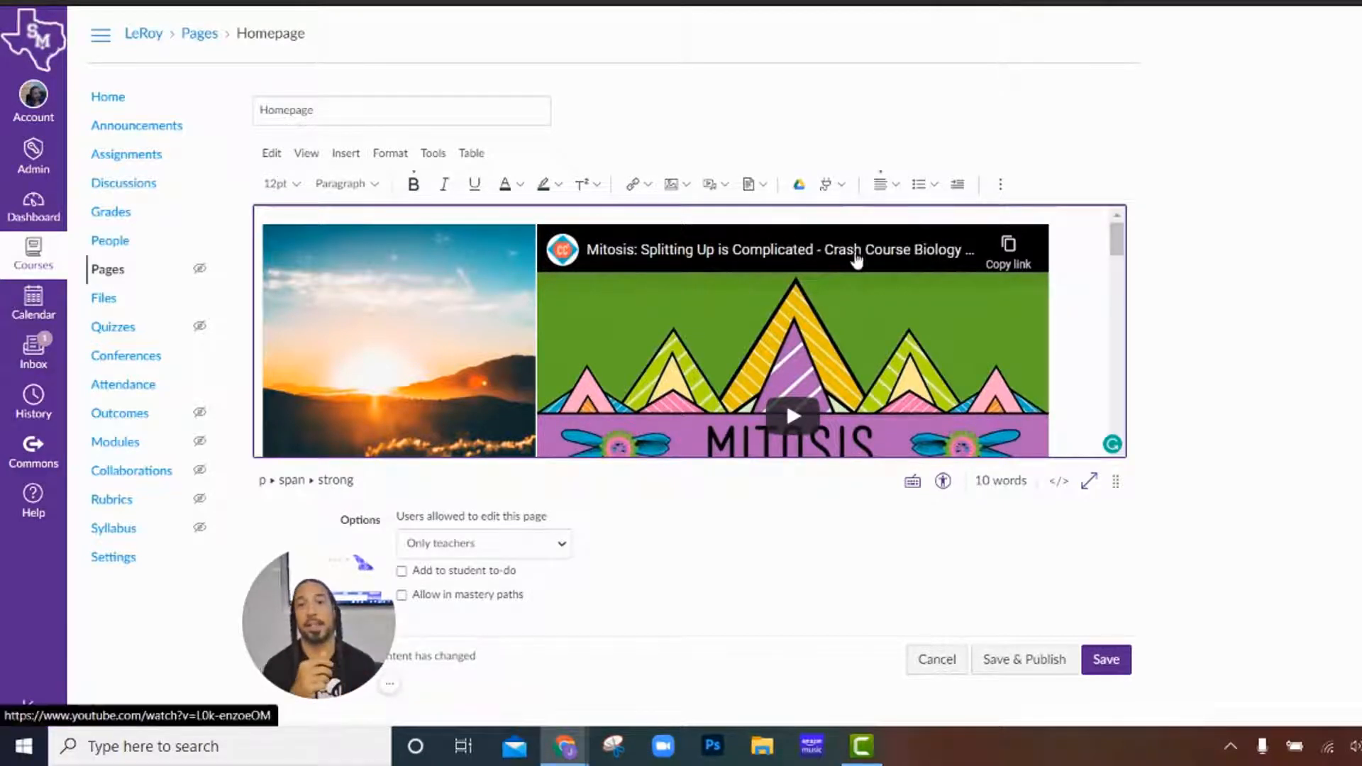
{"action": "left_click", "coordinate": [872, 249]}
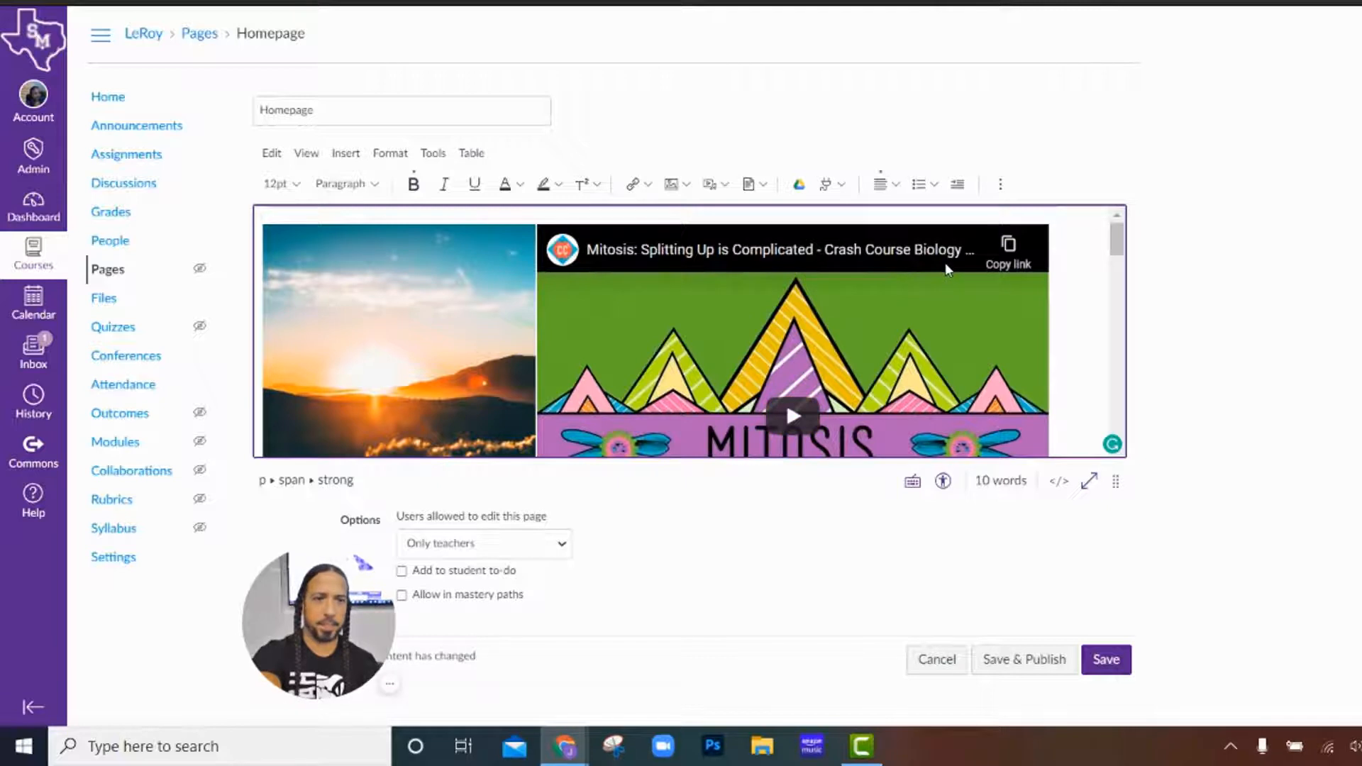
{"action": "left_click", "coordinate": [991, 278]}
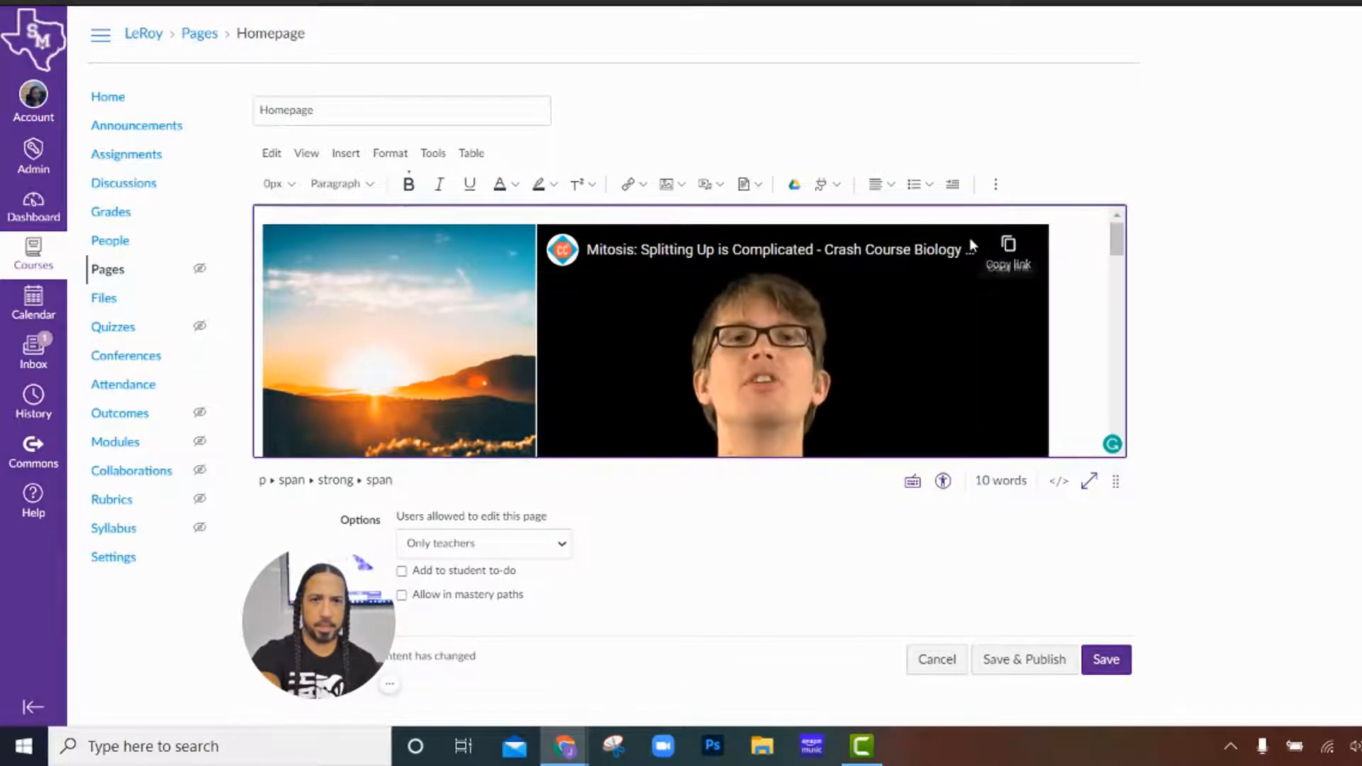
{"action": "left_click", "coordinate": [969, 248]}
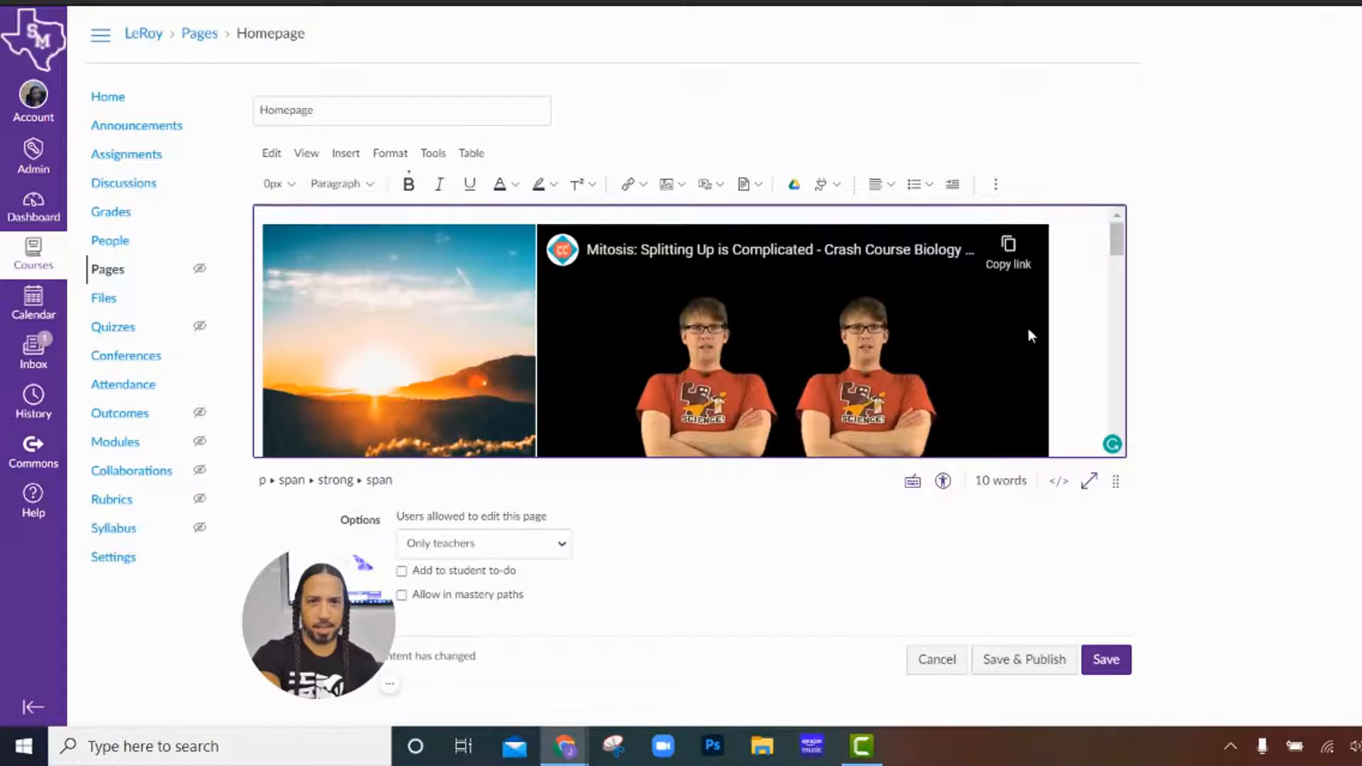
Step: Below the embedded Dimensional Analysis document, embed the YouTube video "Mitosis: The Amazing Cell Process that Uses Division to Multiply! (Updated)", found by searching "mitosis"
{"action": "scroll", "coordinate": [805, 337], "scroll_direction": "down", "scroll_amount": 15}
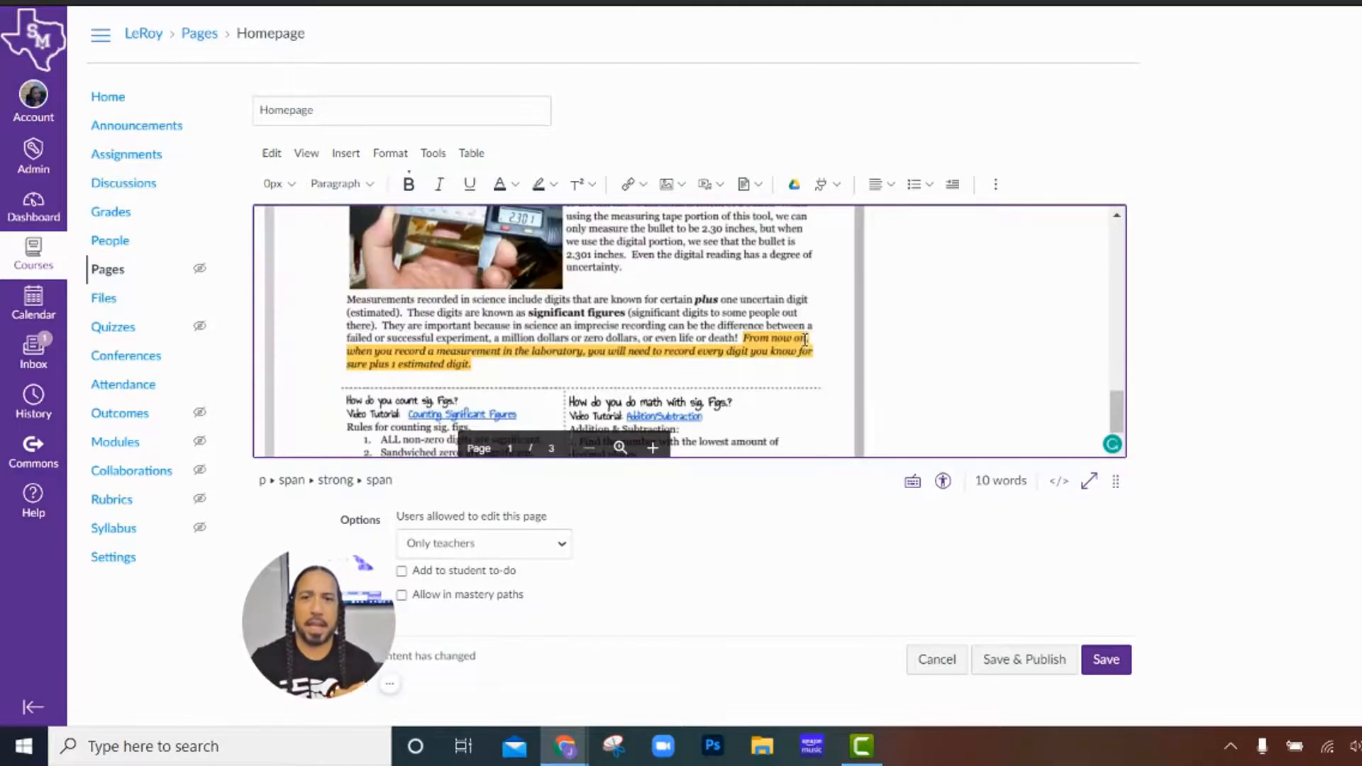
{"action": "scroll", "coordinate": [828, 343], "scroll_direction": "down", "scroll_amount": 5}
{"action": "left_click", "coordinate": [910, 415]}
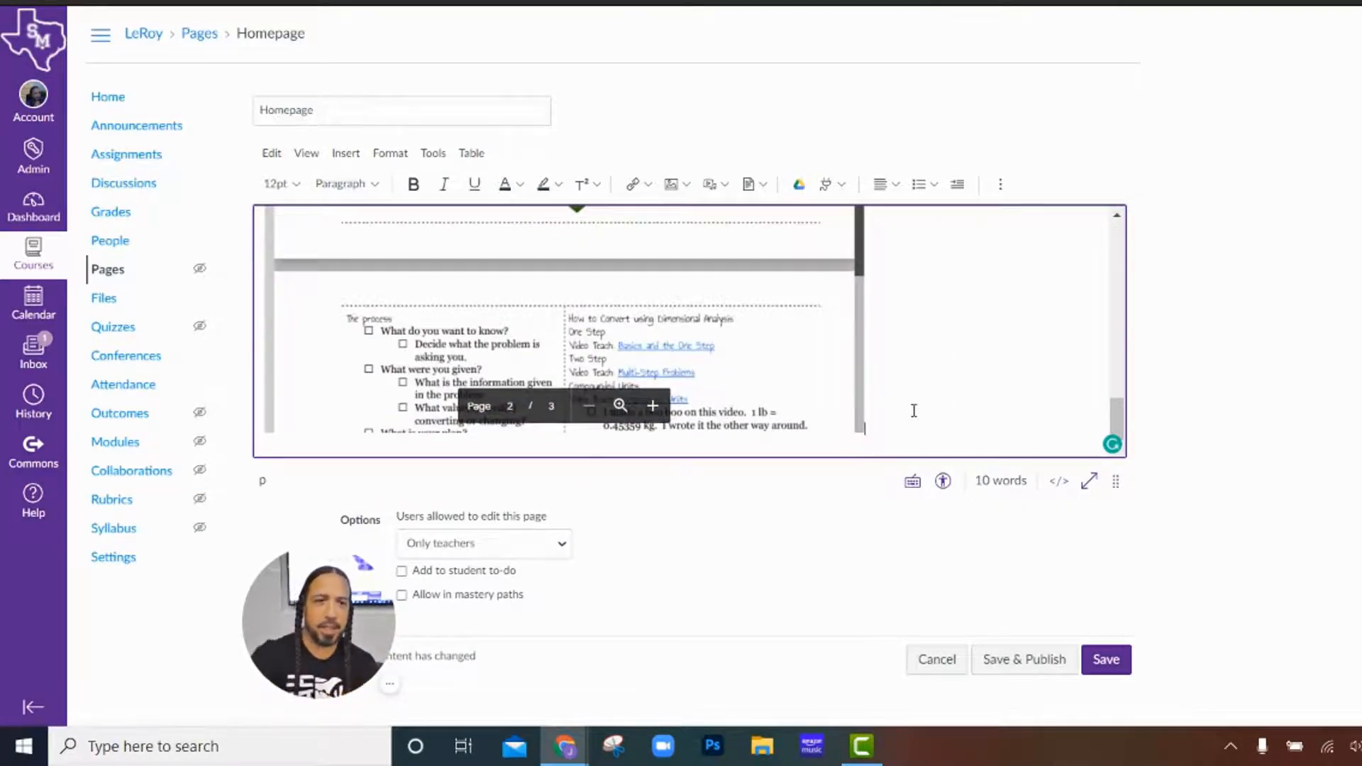
{"action": "scroll", "coordinate": [911, 412], "scroll_direction": "down", "scroll_amount": 1}
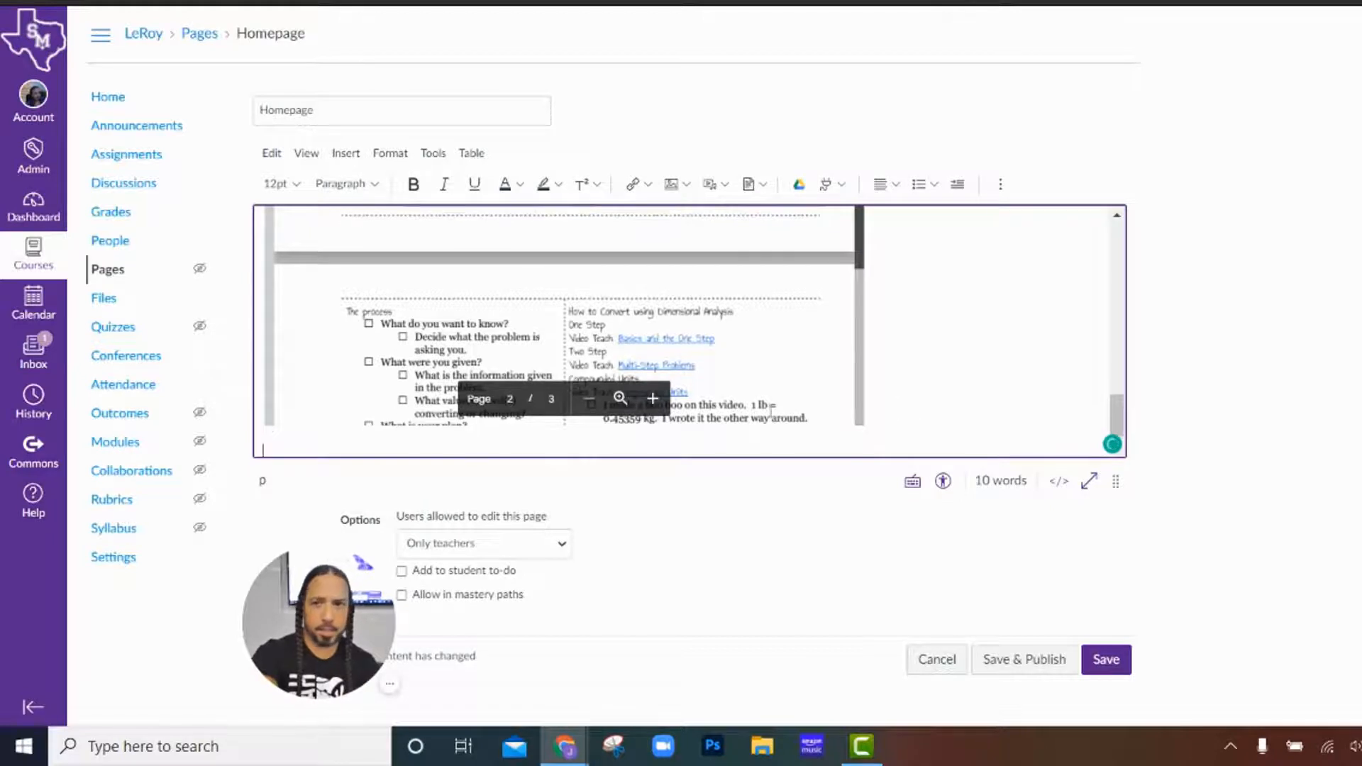
{"action": "left_click", "coordinate": [840, 183]}
{"action": "left_click", "coordinate": [882, 293]}
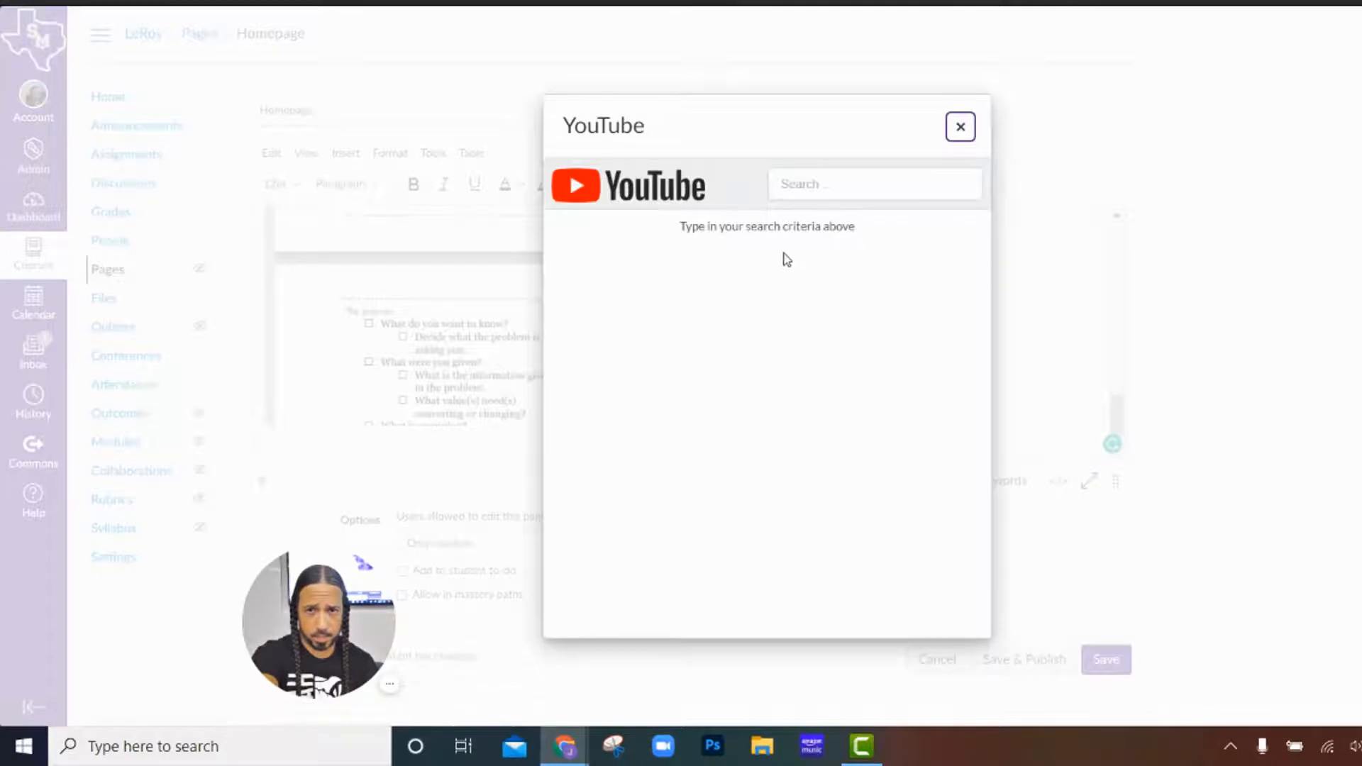
{"action": "left_click", "coordinate": [823, 190]}
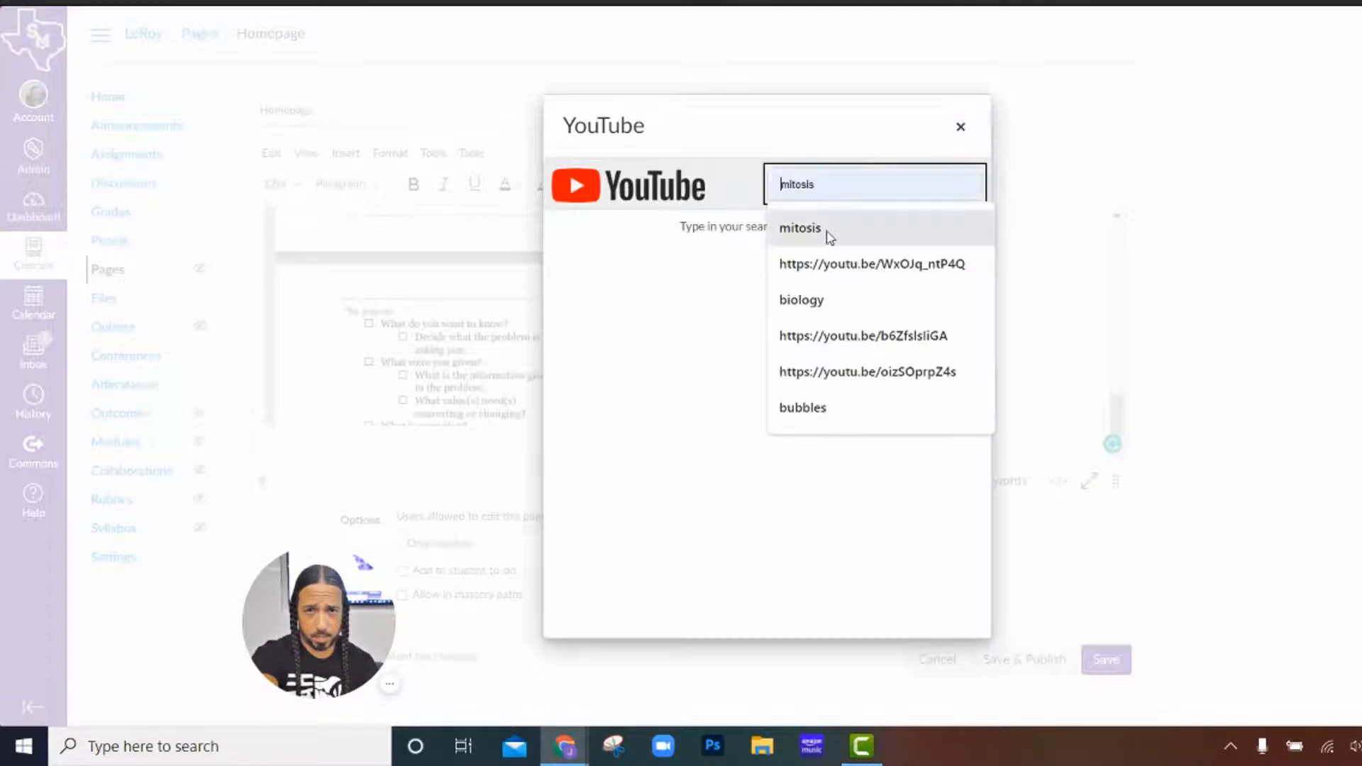
{"action": "left_click", "coordinate": [827, 231]}
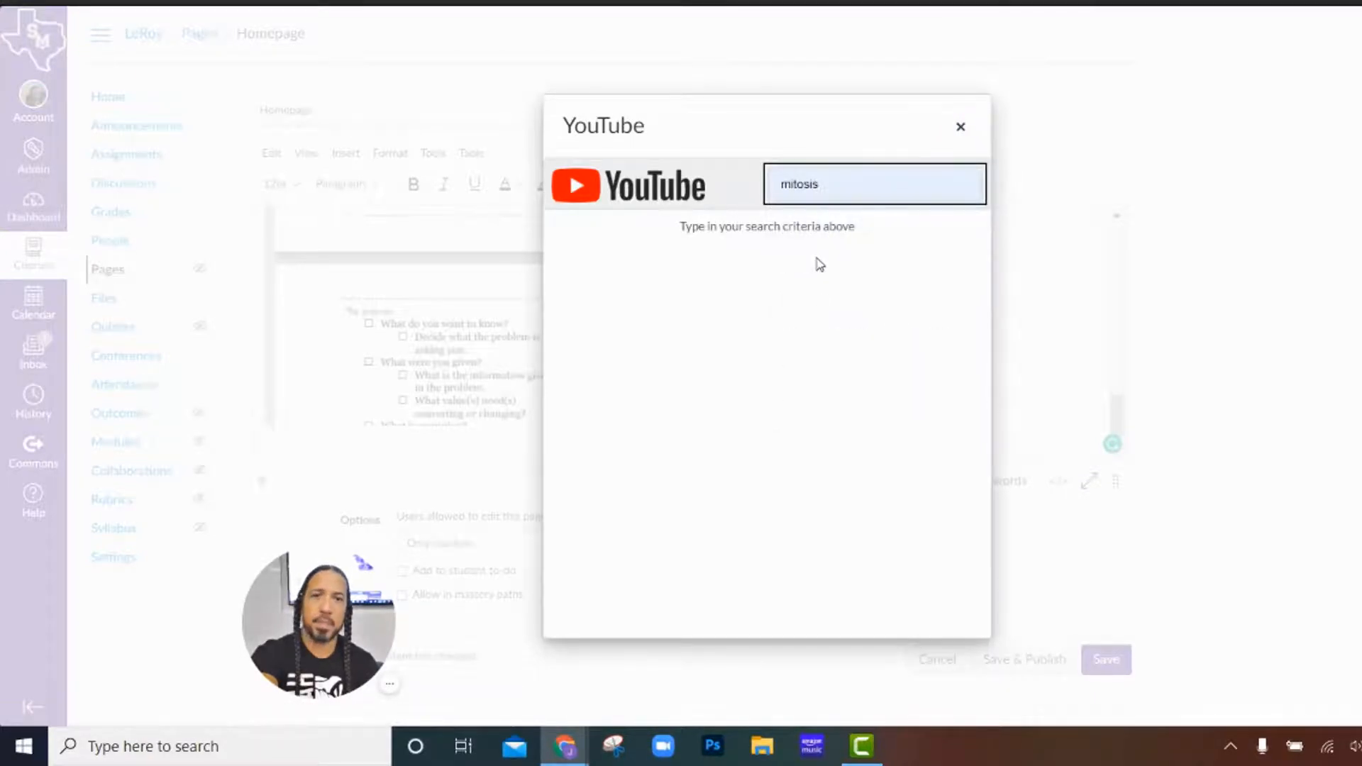
{"action": "key", "text": "Return"}
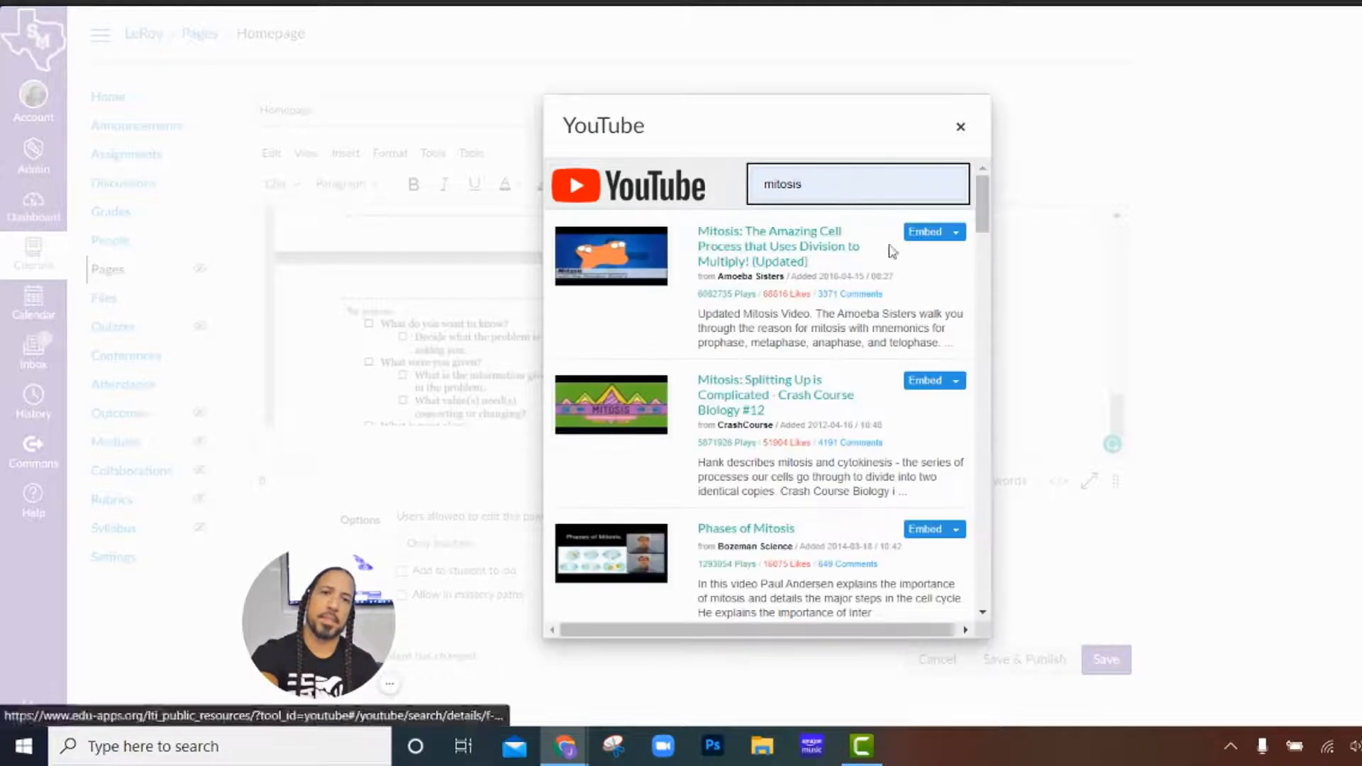
{"action": "left_click", "coordinate": [929, 237]}
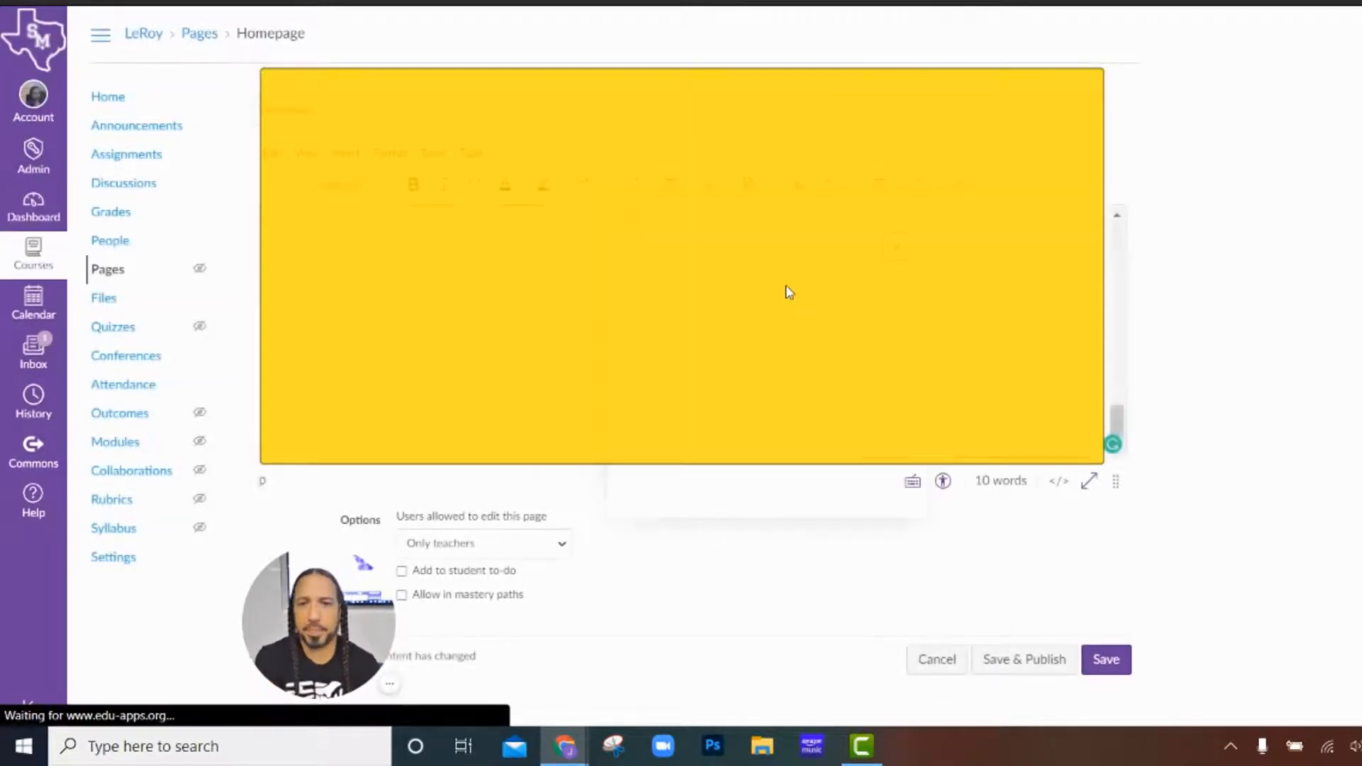
Step: Check the placement of the Amoeba Sisters mitosis video relative to the embedded document in the editor
{"action": "scroll", "coordinate": [855, 350], "scroll_direction": "up", "scroll_amount": 4}
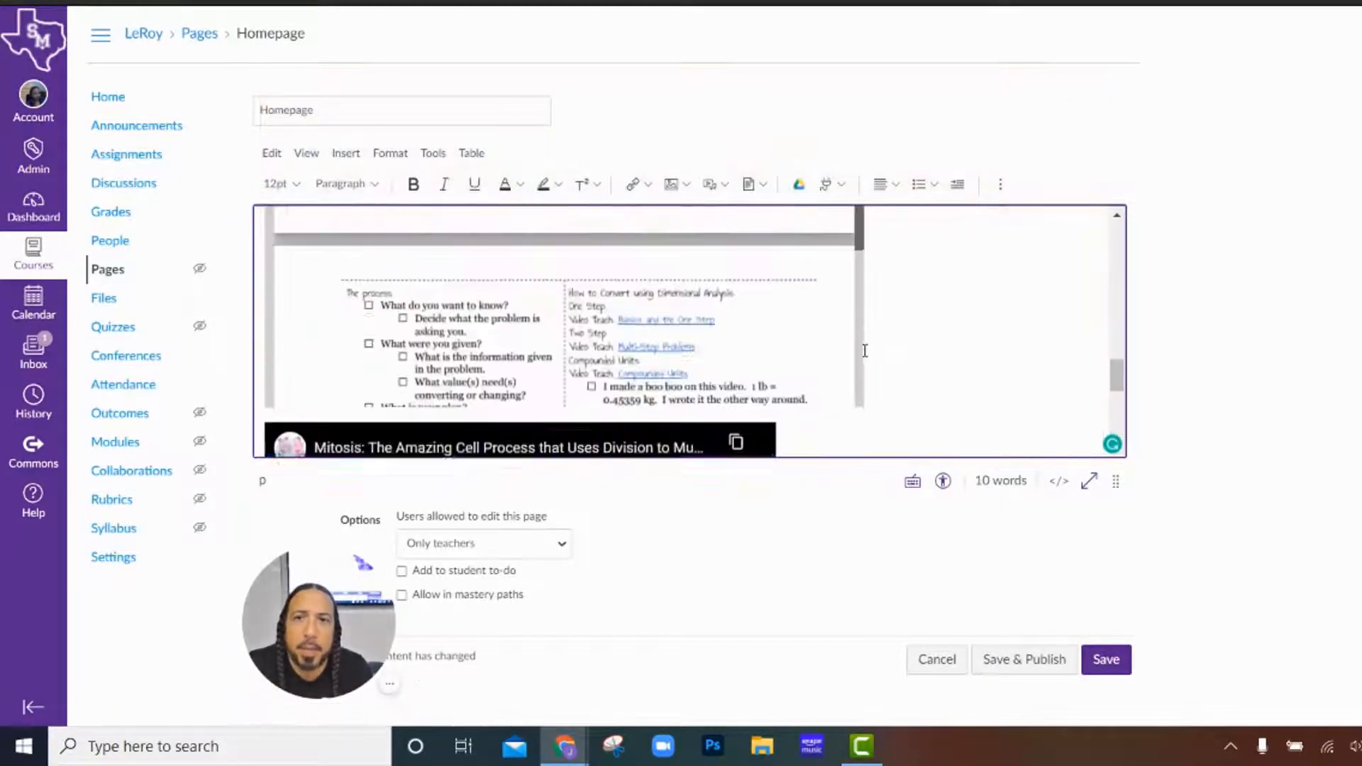
{"action": "scroll", "coordinate": [865, 350], "scroll_direction": "down", "scroll_amount": 1}
{"action": "scroll", "coordinate": [865, 350], "scroll_direction": "down", "scroll_amount": 2}
{"action": "scroll", "coordinate": [872, 352], "scroll_direction": "up", "scroll_amount": 5}
{"action": "scroll", "coordinate": [872, 352], "scroll_direction": "down", "scroll_amount": 2}
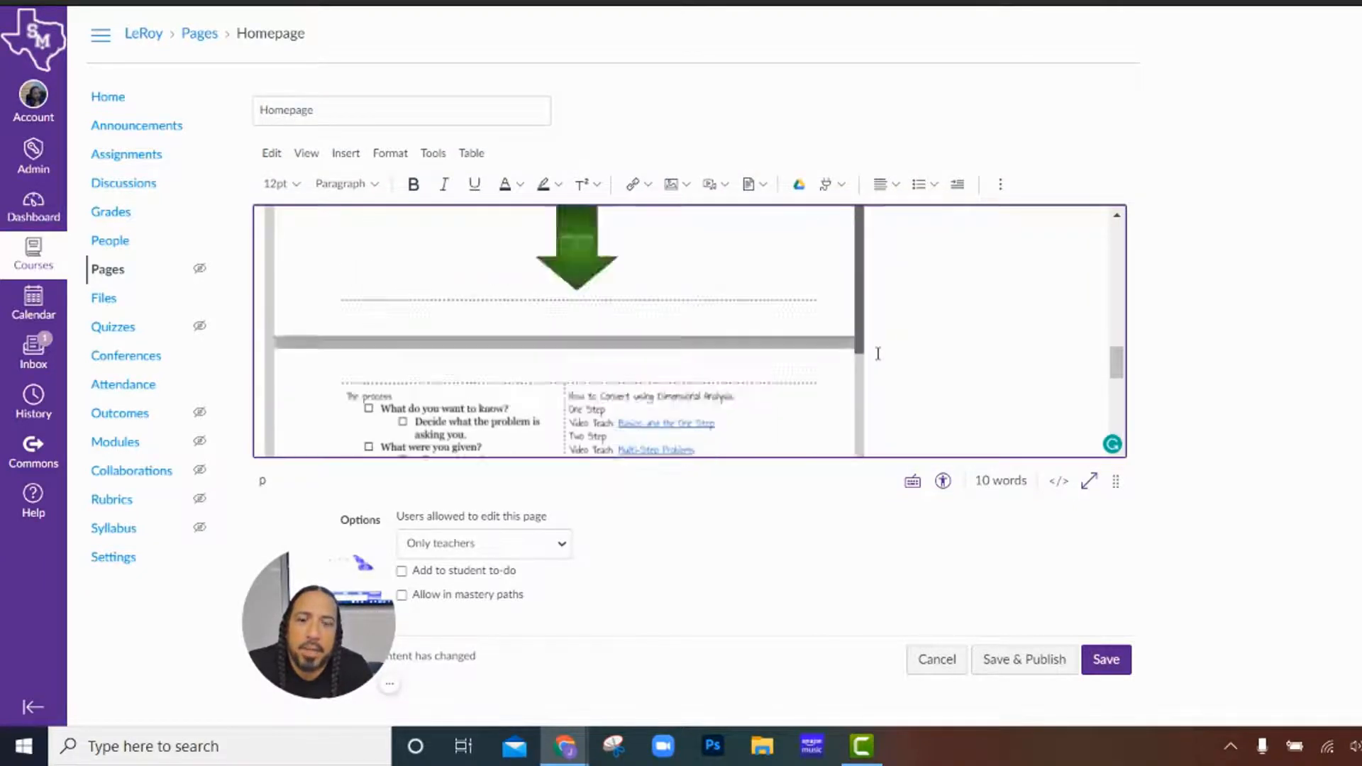
{"action": "scroll", "coordinate": [873, 352], "scroll_direction": "up", "scroll_amount": 2}
{"action": "scroll", "coordinate": [717, 292], "scroll_direction": "down", "scroll_amount": 5}
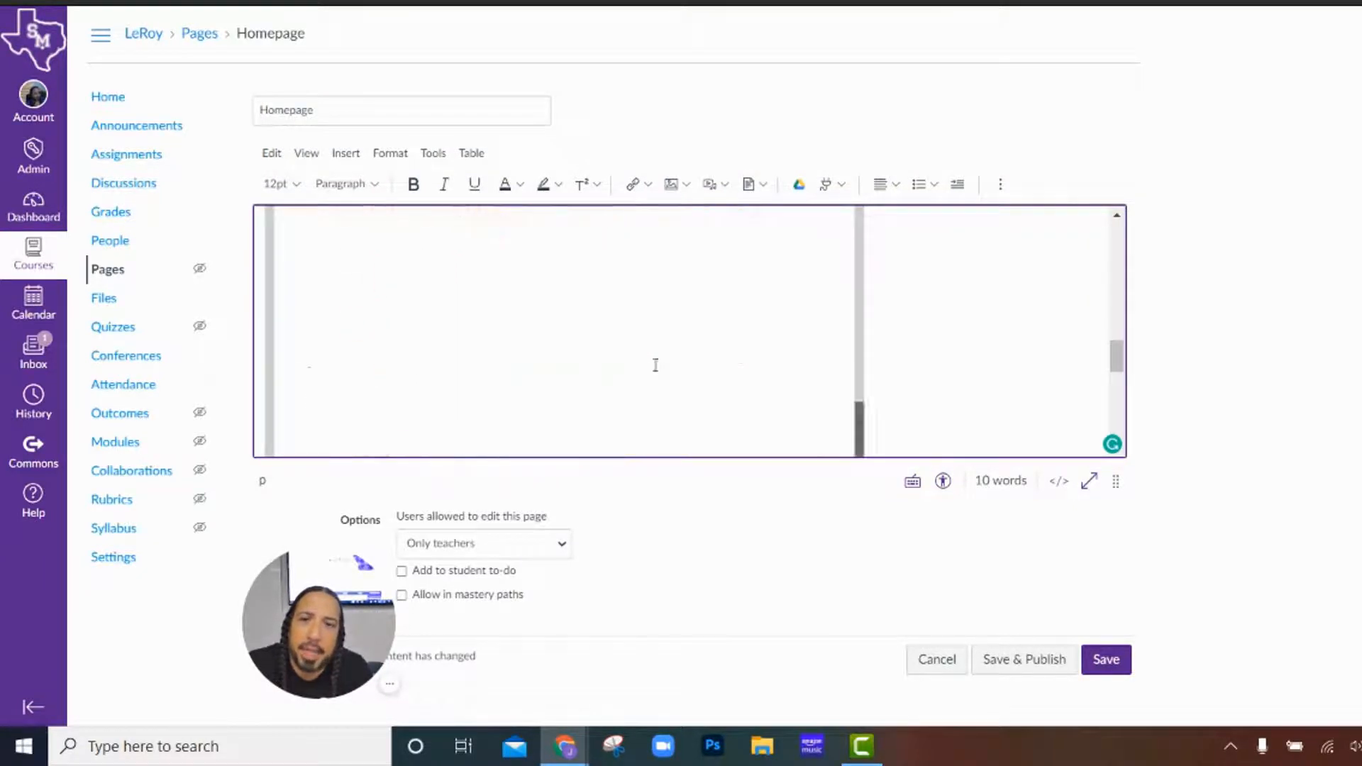
{"action": "scroll", "coordinate": [849, 395], "scroll_direction": "down", "scroll_amount": 2}
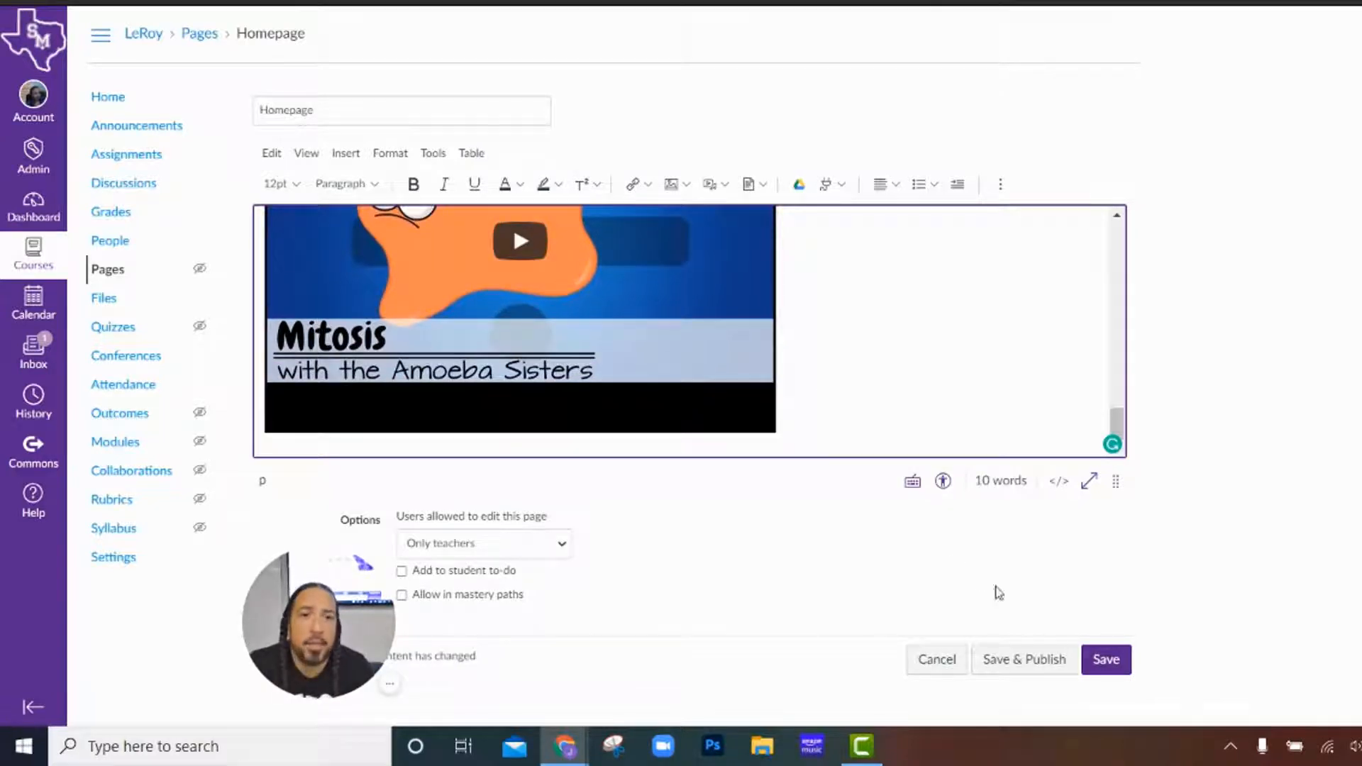
Step: Save the Homepage and review the placement of its embedded videos and document on the saved page
{"action": "left_click", "coordinate": [1105, 667]}
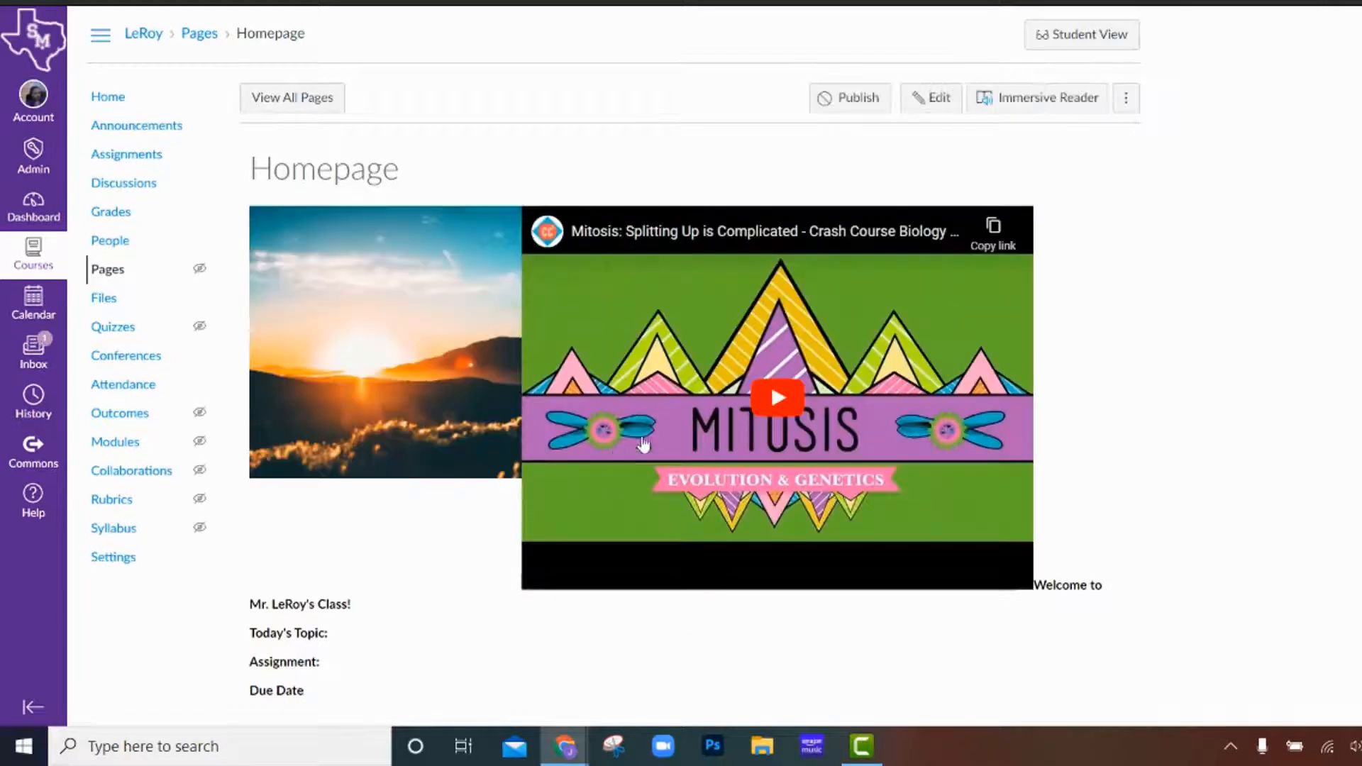
{"action": "scroll", "coordinate": [811, 340], "scroll_direction": "down", "scroll_amount": 8}
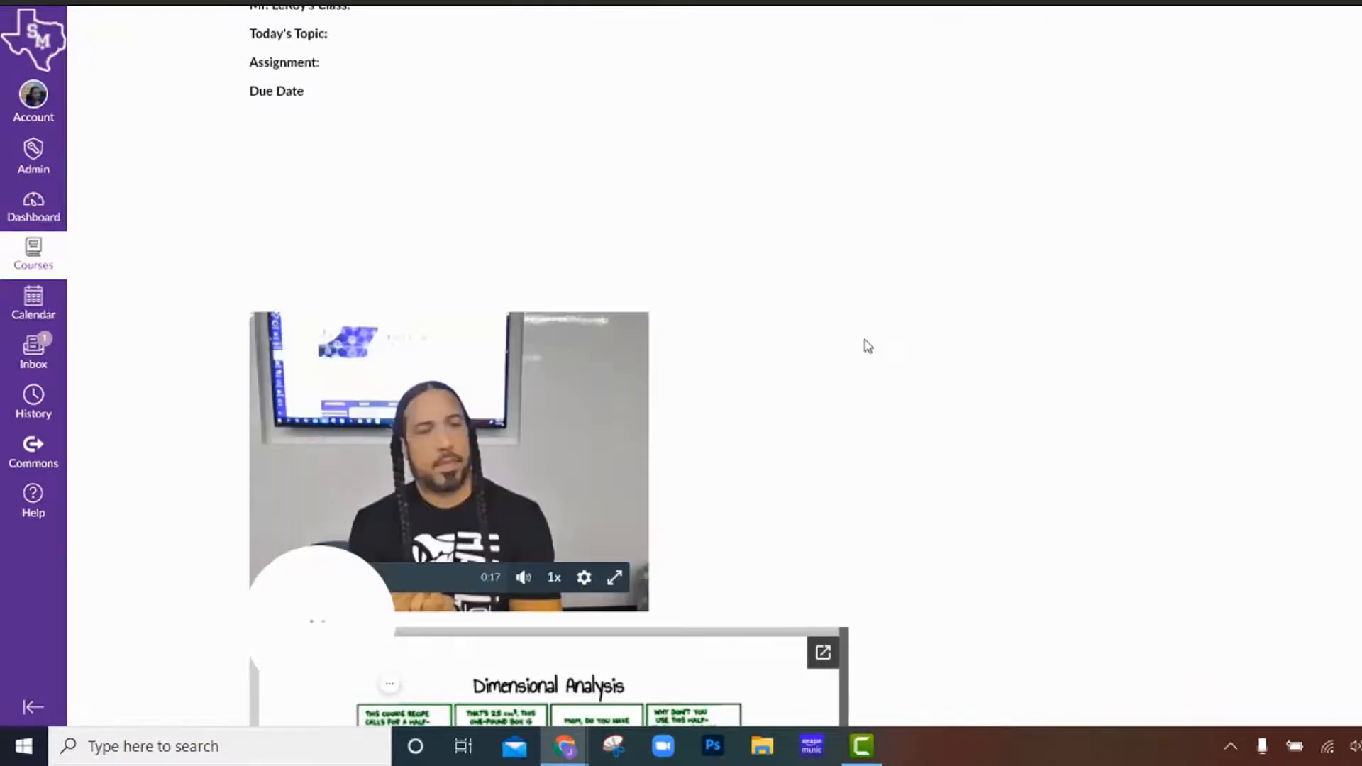
{"action": "scroll", "coordinate": [867, 346], "scroll_direction": "down", "scroll_amount": 12}
{"action": "scroll", "coordinate": [862, 333], "scroll_direction": "up", "scroll_amount": 18}
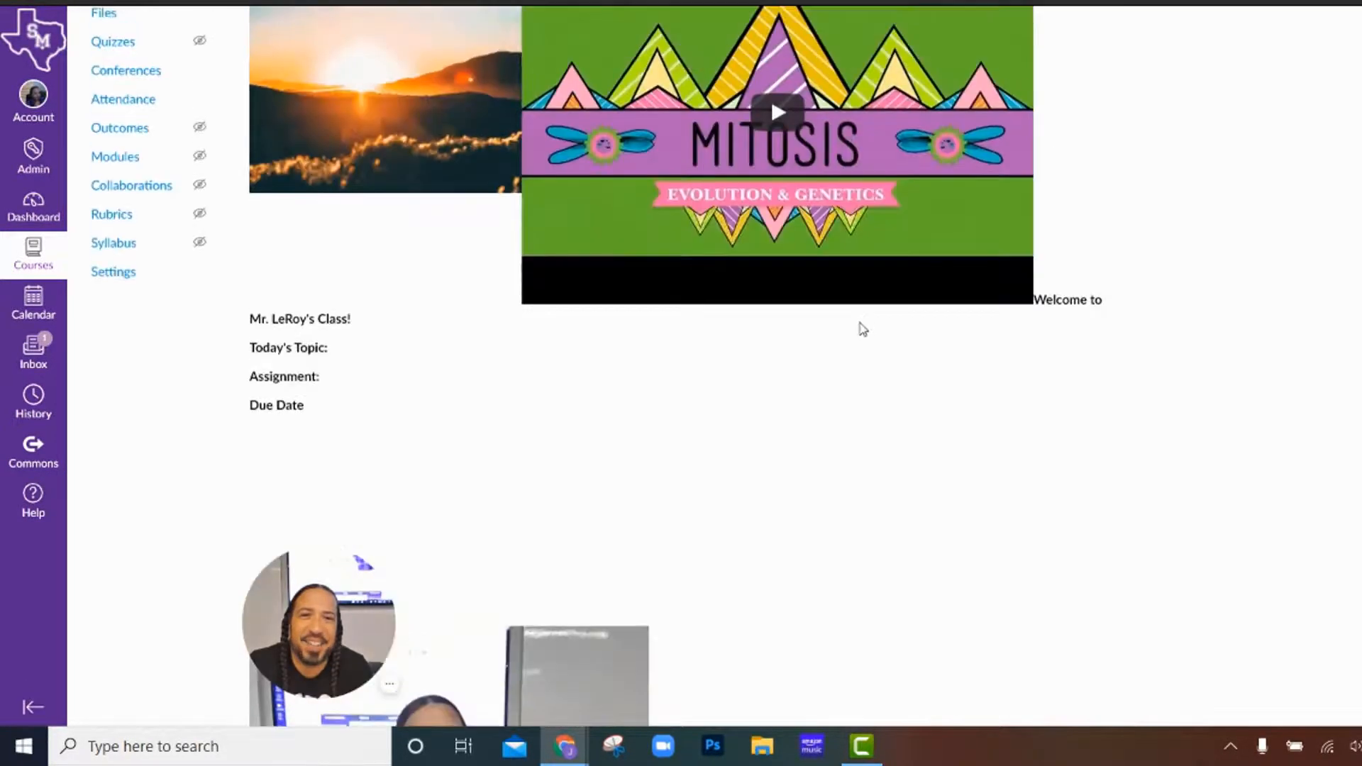
{"action": "scroll", "coordinate": [863, 329], "scroll_direction": "up", "scroll_amount": 2}
{"action": "scroll", "coordinate": [851, 291], "scroll_direction": "down", "scroll_amount": 15}
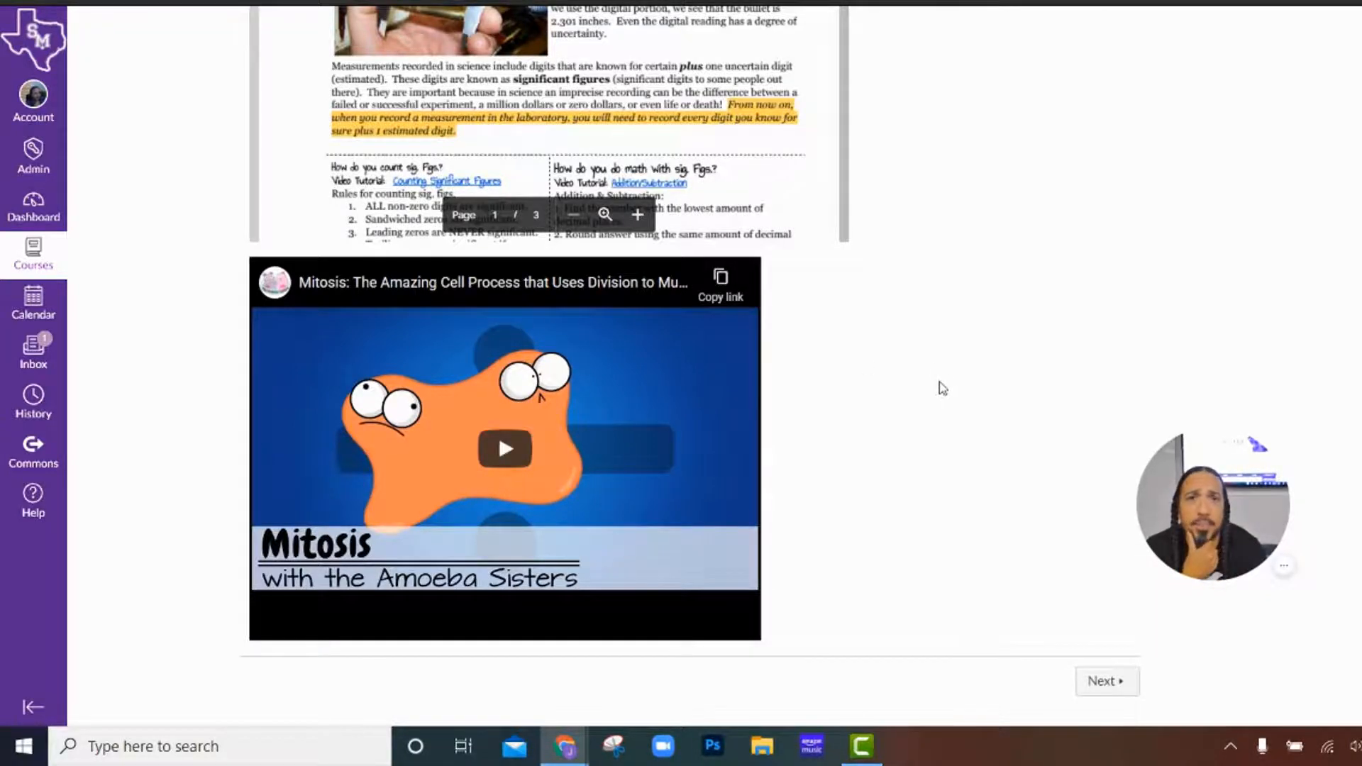
{"action": "scroll", "coordinate": [943, 388], "scroll_direction": "up", "scroll_amount": 15}
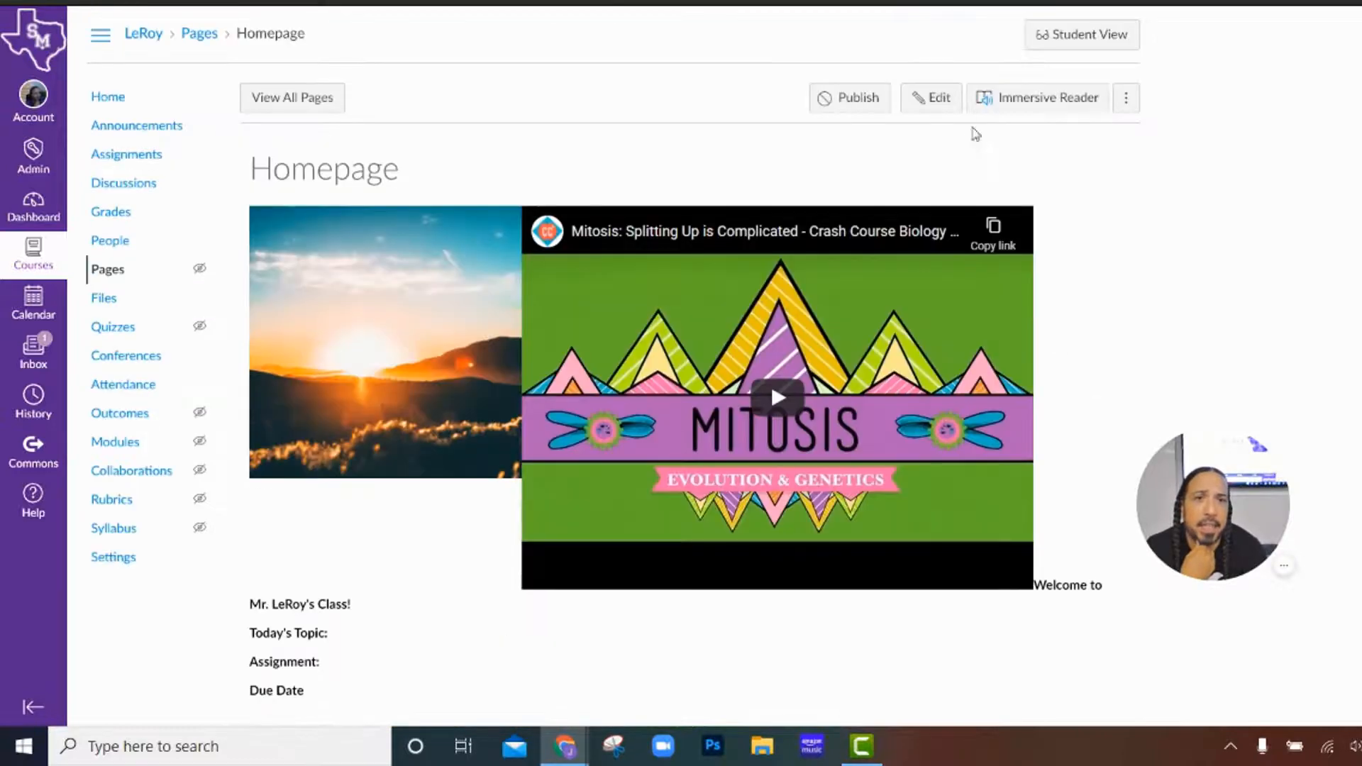
Step: Reopen the Homepage for editing and start a MathType equation on a new line below the Amoeba Sisters mitosis video
{"action": "left_click", "coordinate": [940, 100]}
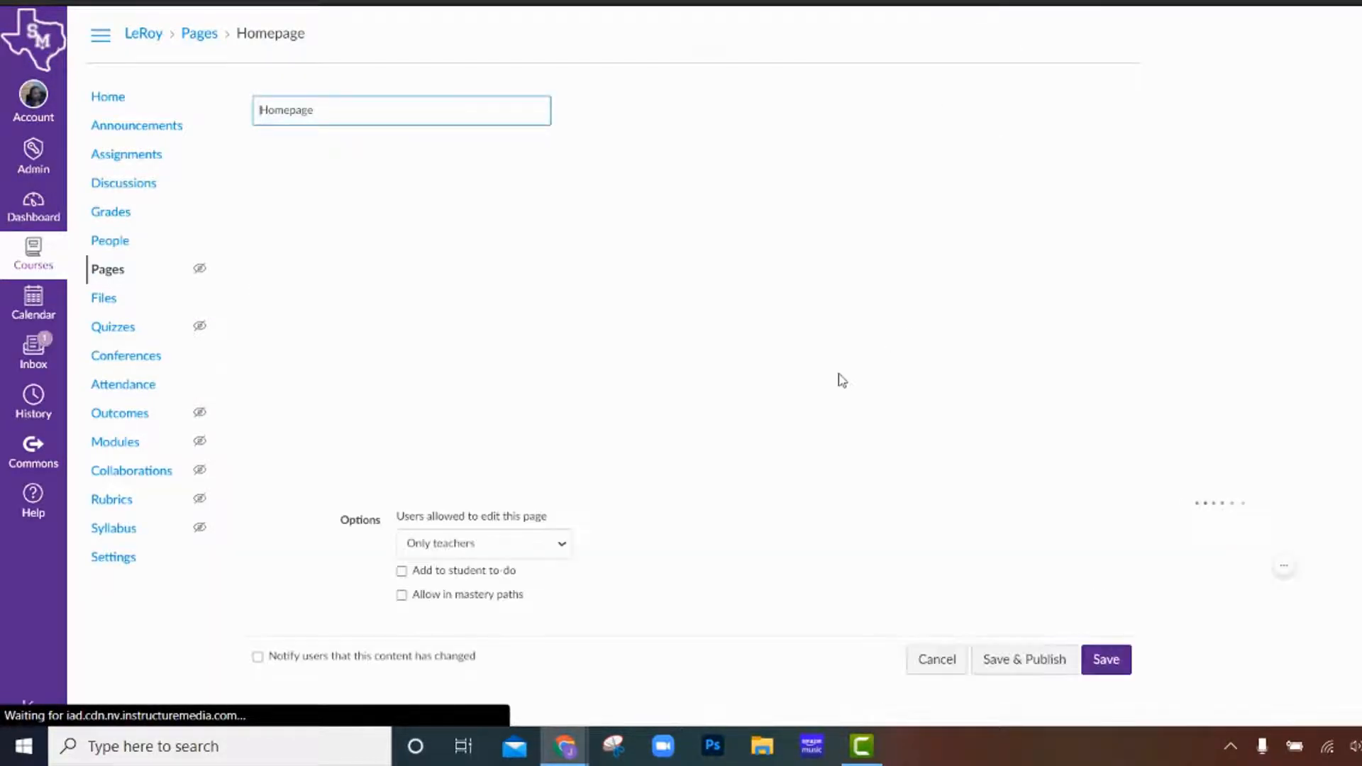
{"action": "scroll", "coordinate": [816, 355], "scroll_direction": "down", "scroll_amount": 15}
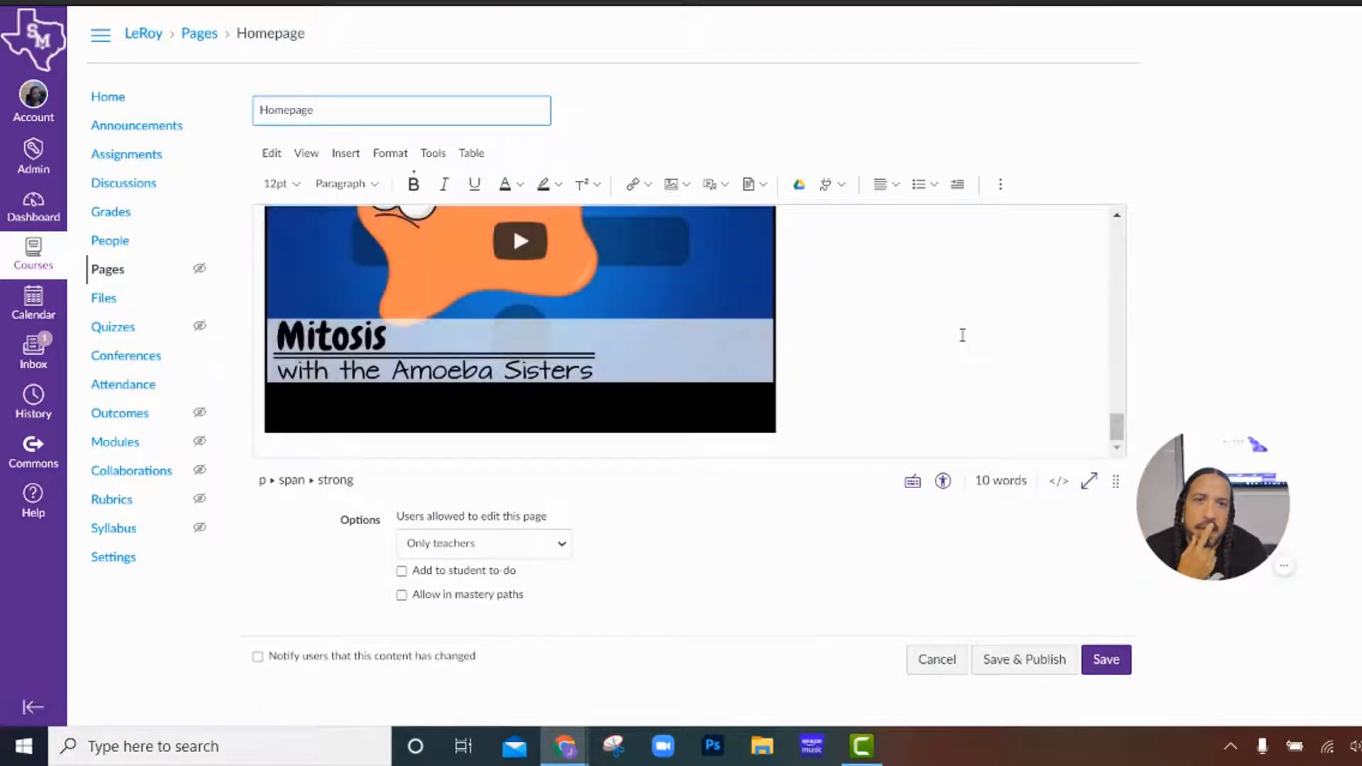
{"action": "left_click", "coordinate": [378, 437]}
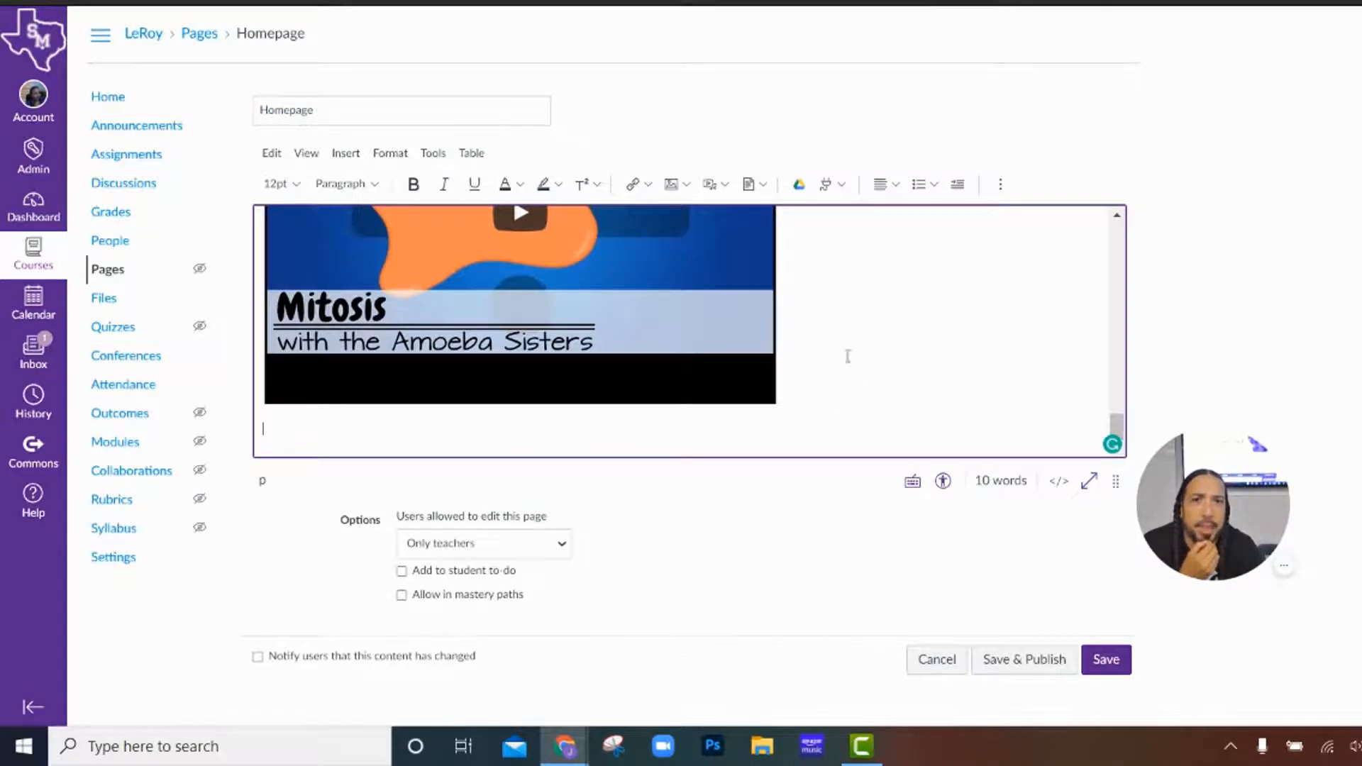
{"action": "left_click", "coordinate": [842, 187]}
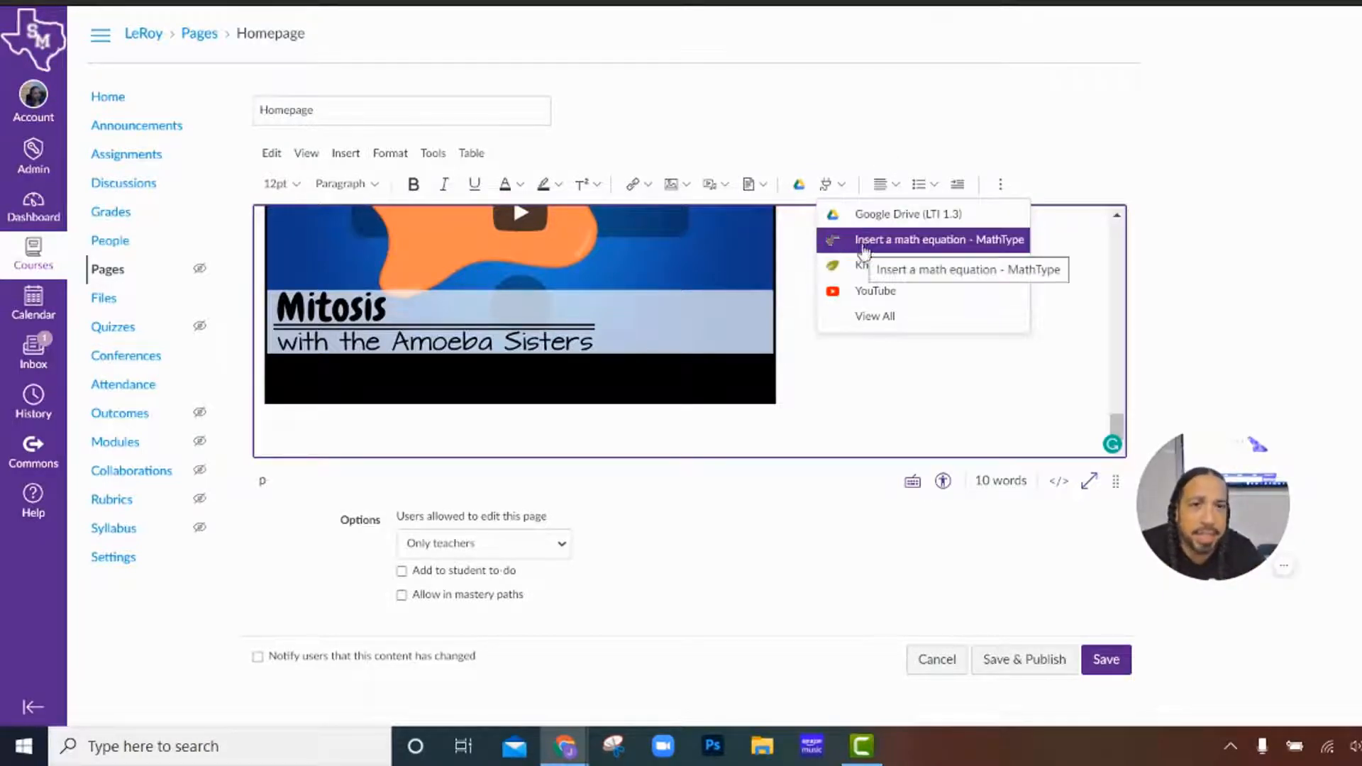
{"action": "left_click", "coordinate": [925, 243]}
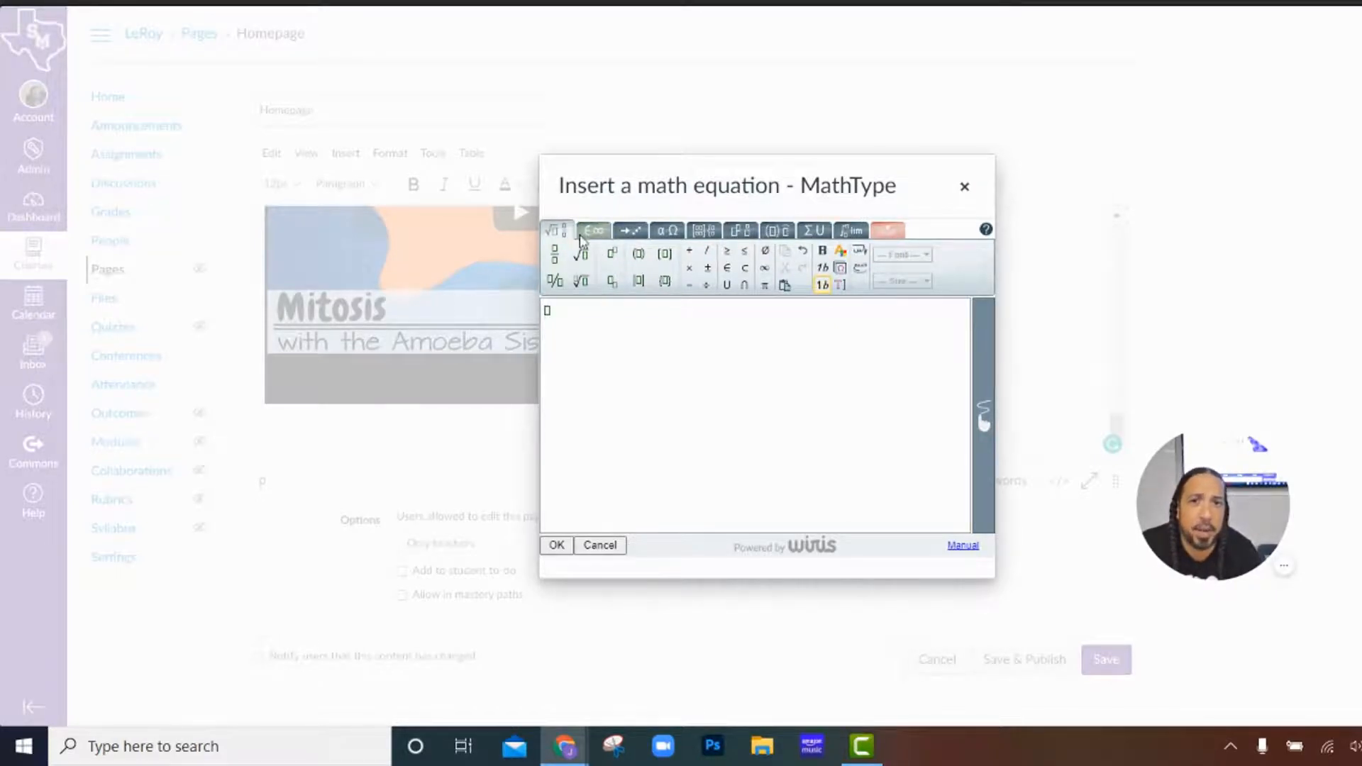
Step: Look through the MathType symbol categories, including matrices and sums, and return to the general set
{"action": "left_click", "coordinate": [716, 233]}
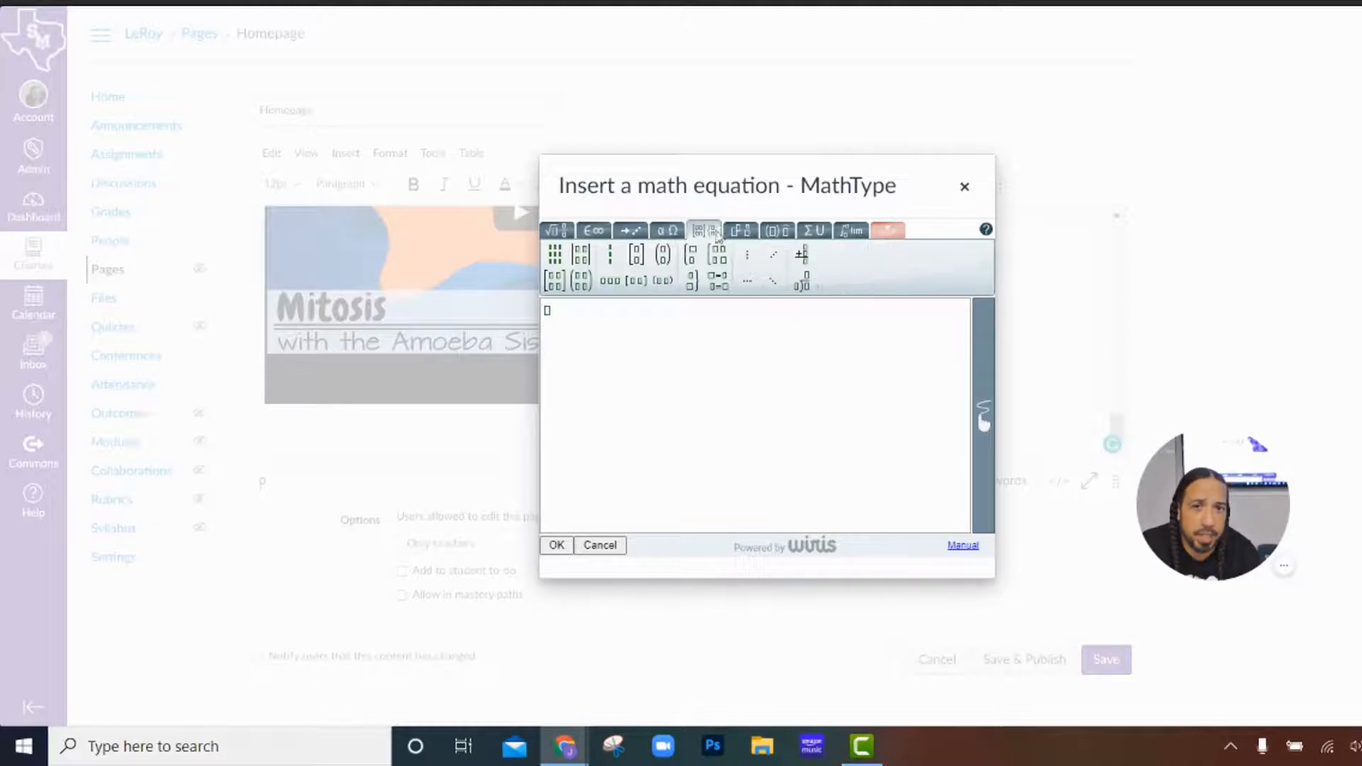
{"action": "left_click", "coordinate": [747, 234]}
{"action": "left_click", "coordinate": [780, 234]}
{"action": "left_click", "coordinate": [816, 234]}
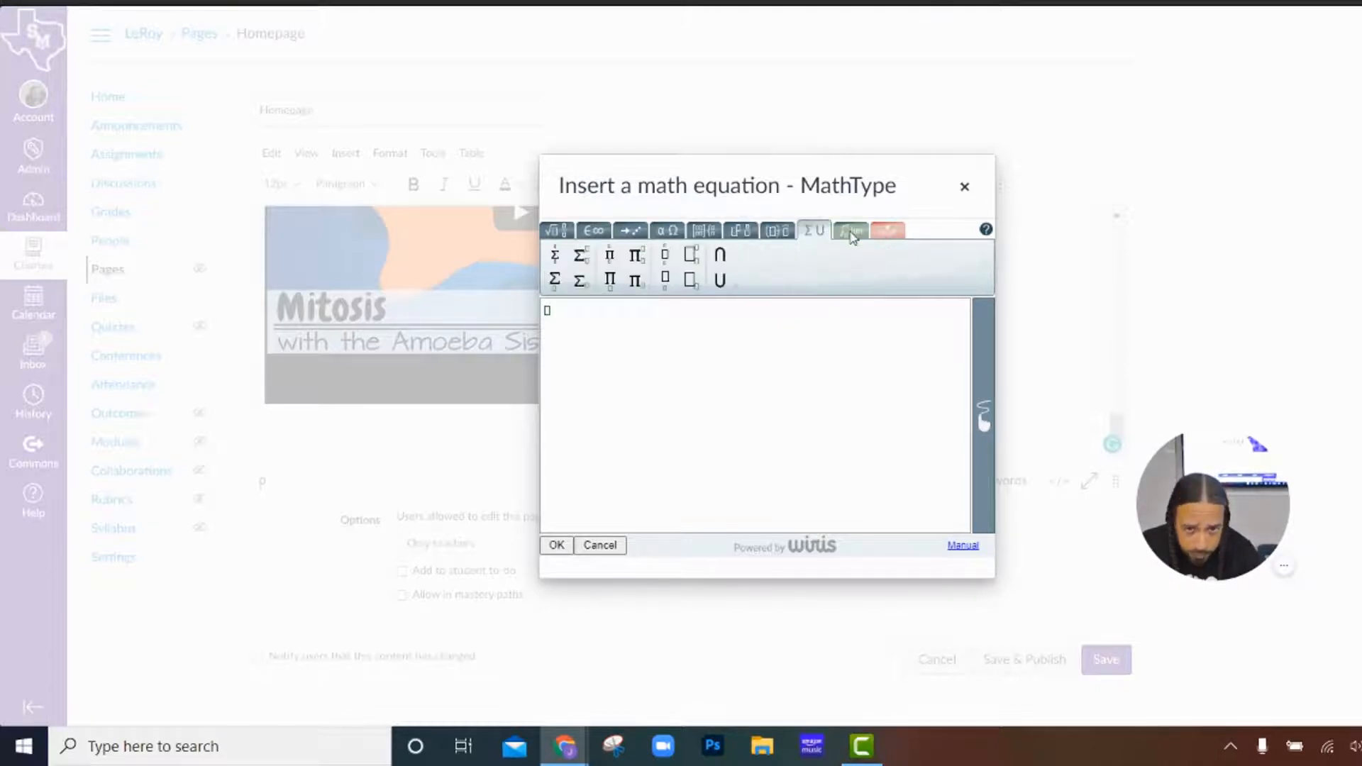
{"action": "left_click", "coordinate": [556, 231]}
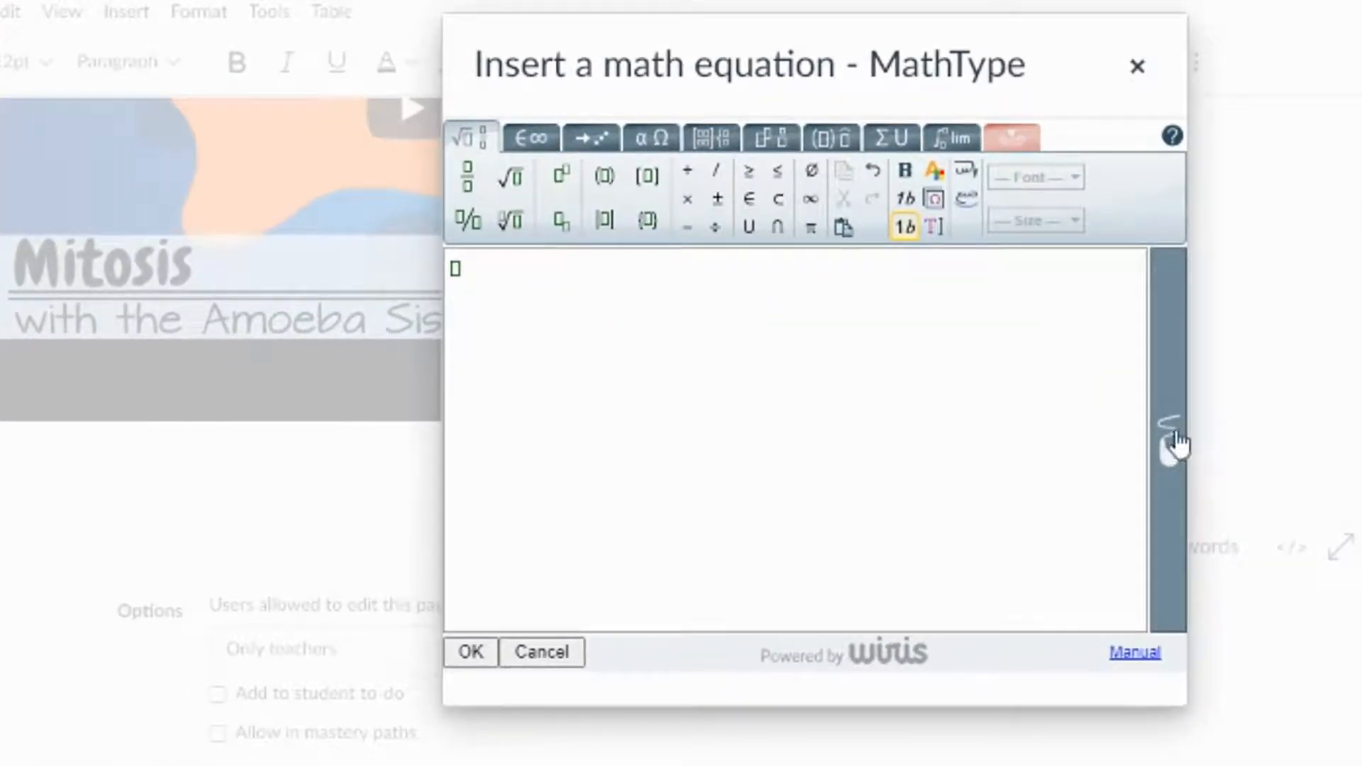
Step: Handwrite the quadratic formula x = (-b ± √(b² - 4ac)) / 2a in MathType and insert it below the Amoeba Sisters video
{"action": "left_click", "coordinate": [1174, 441]}
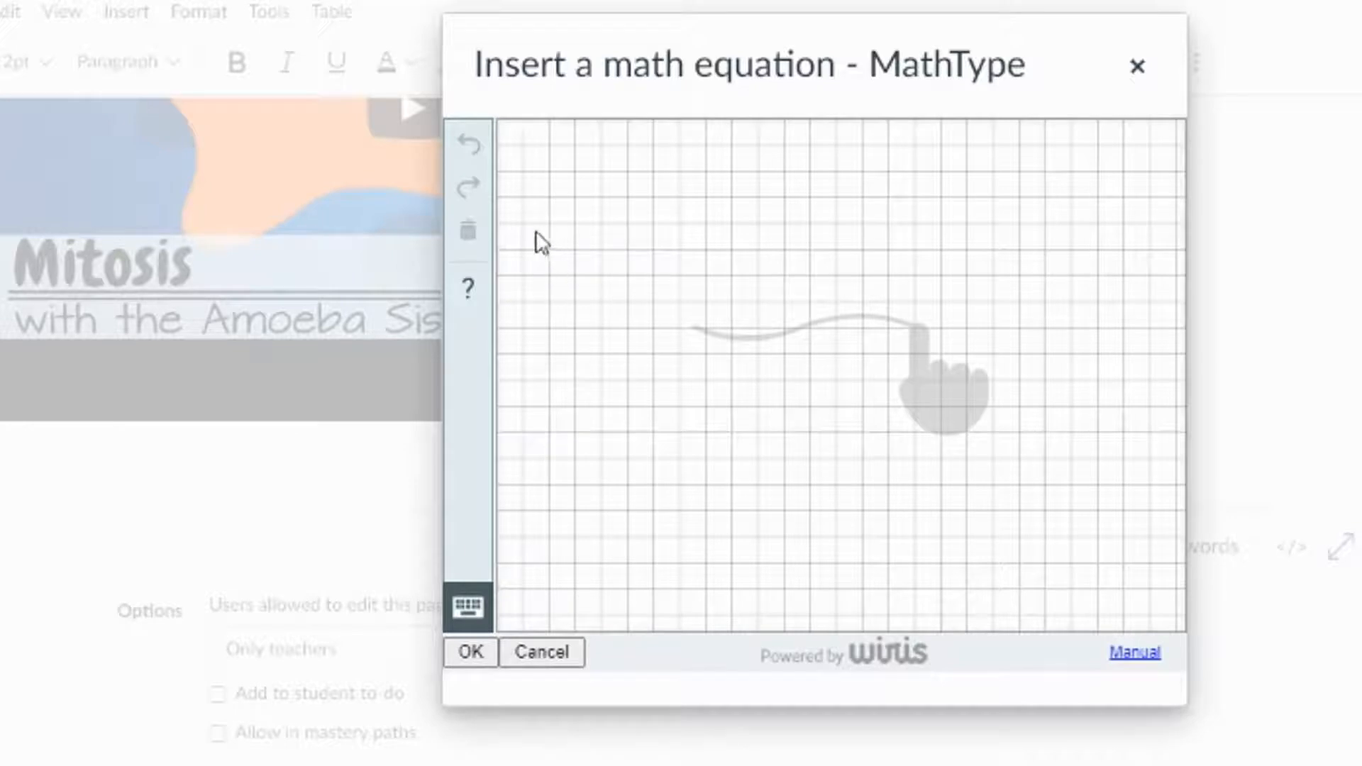
{"action": "left_click", "coordinate": [550, 219]}
{"action": "mouse_move", "coordinate": [551, 219]}
{"action": "left_mouse_down"}
{"action": "mouse_move", "coordinate": [517, 260]}
{"action": "mouse_move", "coordinate": [611, 232]}
{"action": "left_mouse_up"}
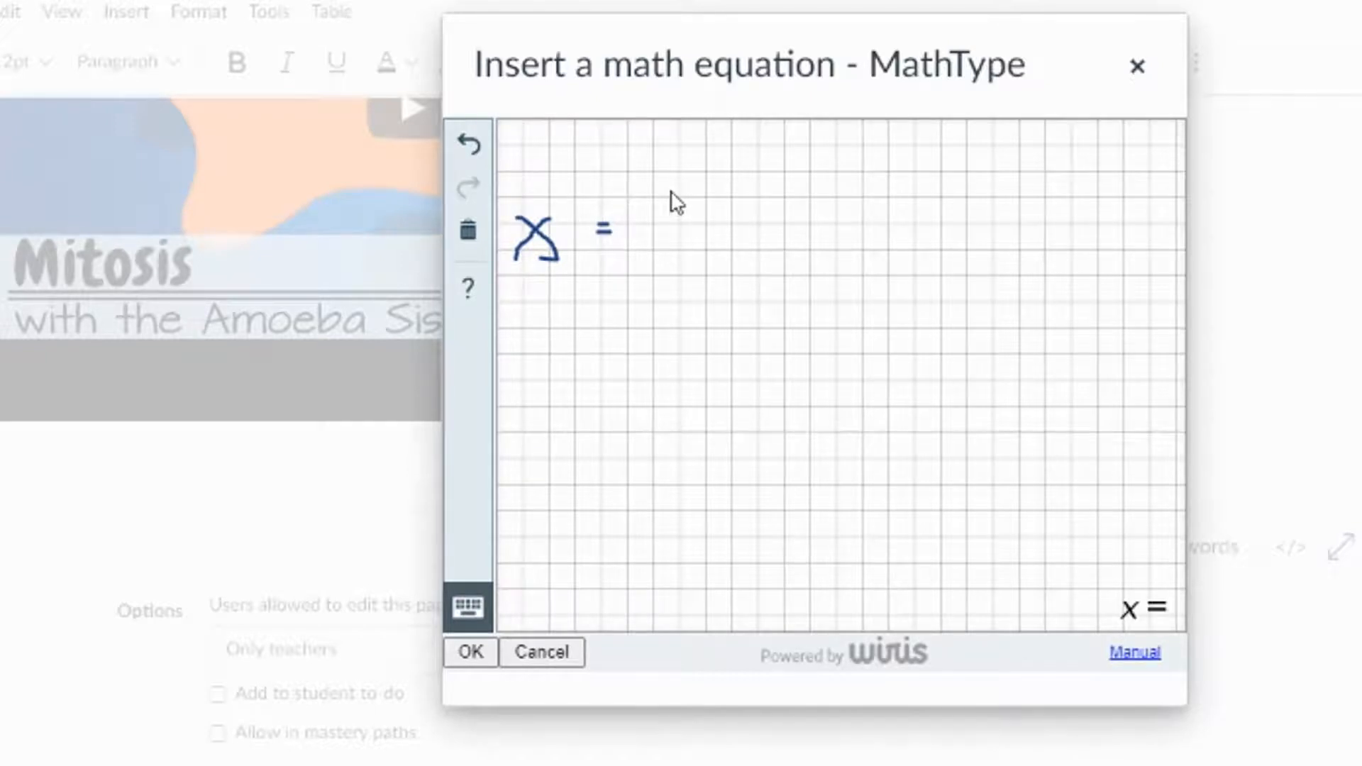
{"action": "mouse_move", "coordinate": [656, 185]}
{"action": "left_mouse_down"}
{"action": "mouse_move", "coordinate": [727, 202]}
{"action": "mouse_move", "coordinate": [703, 209]}
{"action": "left_mouse_up"}
{"action": "mouse_move", "coordinate": [755, 151]}
{"action": "left_mouse_down"}
{"action": "mouse_move", "coordinate": [764, 186]}
{"action": "mouse_move", "coordinate": [825, 154]}
{"action": "mouse_move", "coordinate": [843, 218]}
{"action": "mouse_move", "coordinate": [847, 137]}
{"action": "mouse_move", "coordinate": [1157, 150]}
{"action": "left_mouse_up"}
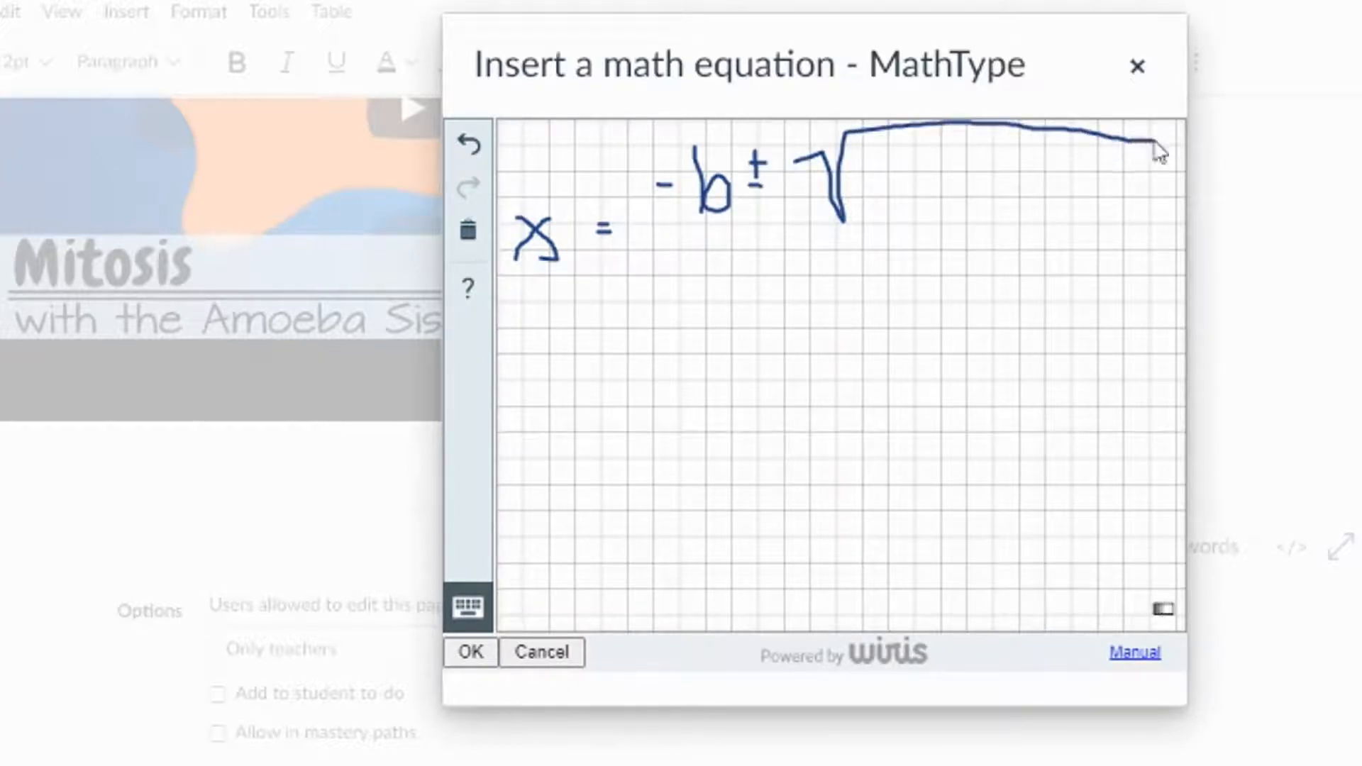
{"action": "mouse_move", "coordinate": [887, 153]}
{"action": "left_mouse_down"}
{"action": "mouse_move", "coordinate": [892, 211]}
{"action": "mouse_move", "coordinate": [915, 217]}
{"action": "mouse_move", "coordinate": [895, 212]}
{"action": "left_mouse_up"}
{"action": "mouse_move", "coordinate": [950, 158]}
{"action": "left_mouse_down"}
{"action": "mouse_move", "coordinate": [960, 182]}
{"action": "mouse_move", "coordinate": [1057, 183]}
{"action": "mouse_move", "coordinate": [1050, 208]}
{"action": "mouse_move", "coordinate": [1086, 195]}
{"action": "mouse_move", "coordinate": [1118, 205]}
{"action": "left_mouse_up"}
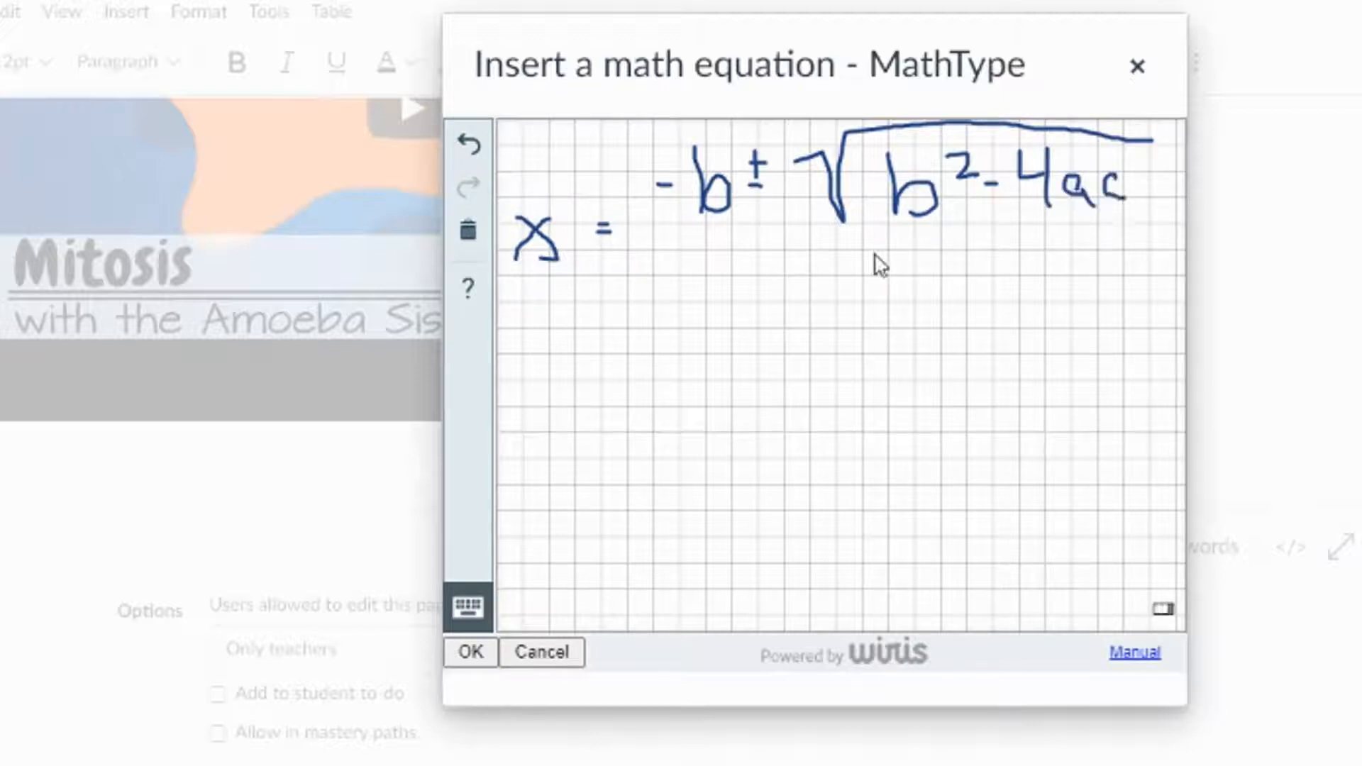
{"action": "left_click_drag", "start_coordinate": [655, 252], "coordinate": [1140, 244]}
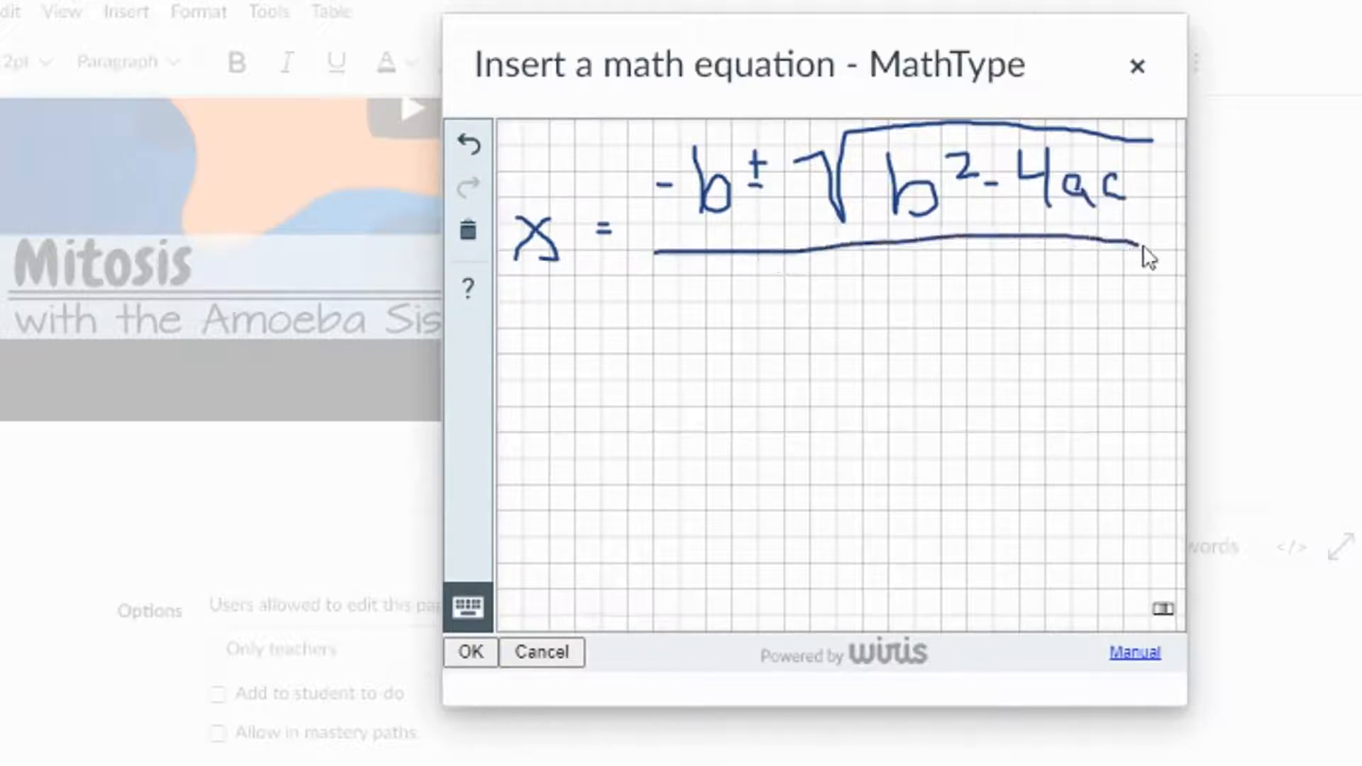
{"action": "mouse_move", "coordinate": [830, 284]}
{"action": "left_mouse_down"}
{"action": "mouse_move", "coordinate": [868, 327]}
{"action": "mouse_move", "coordinate": [979, 328]}
{"action": "left_mouse_up"}
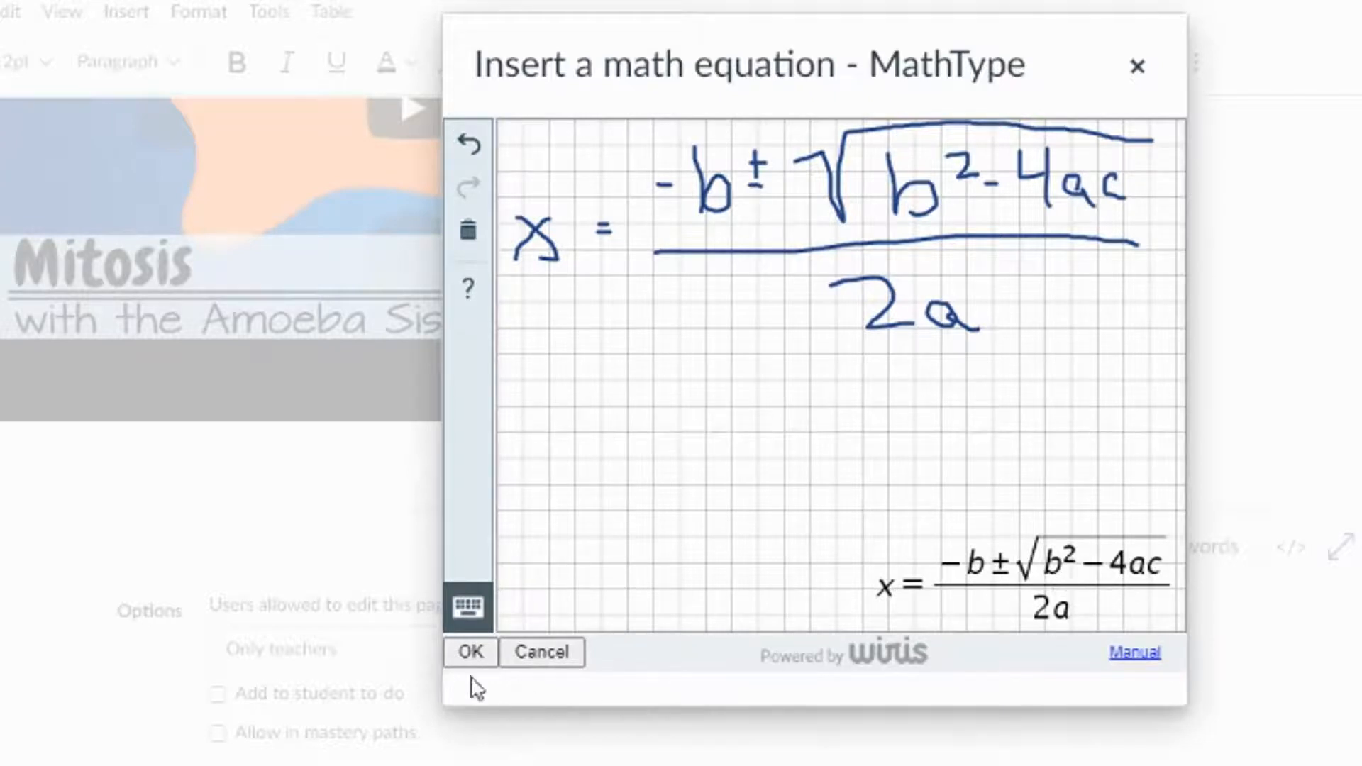
{"action": "left_click", "coordinate": [468, 652]}
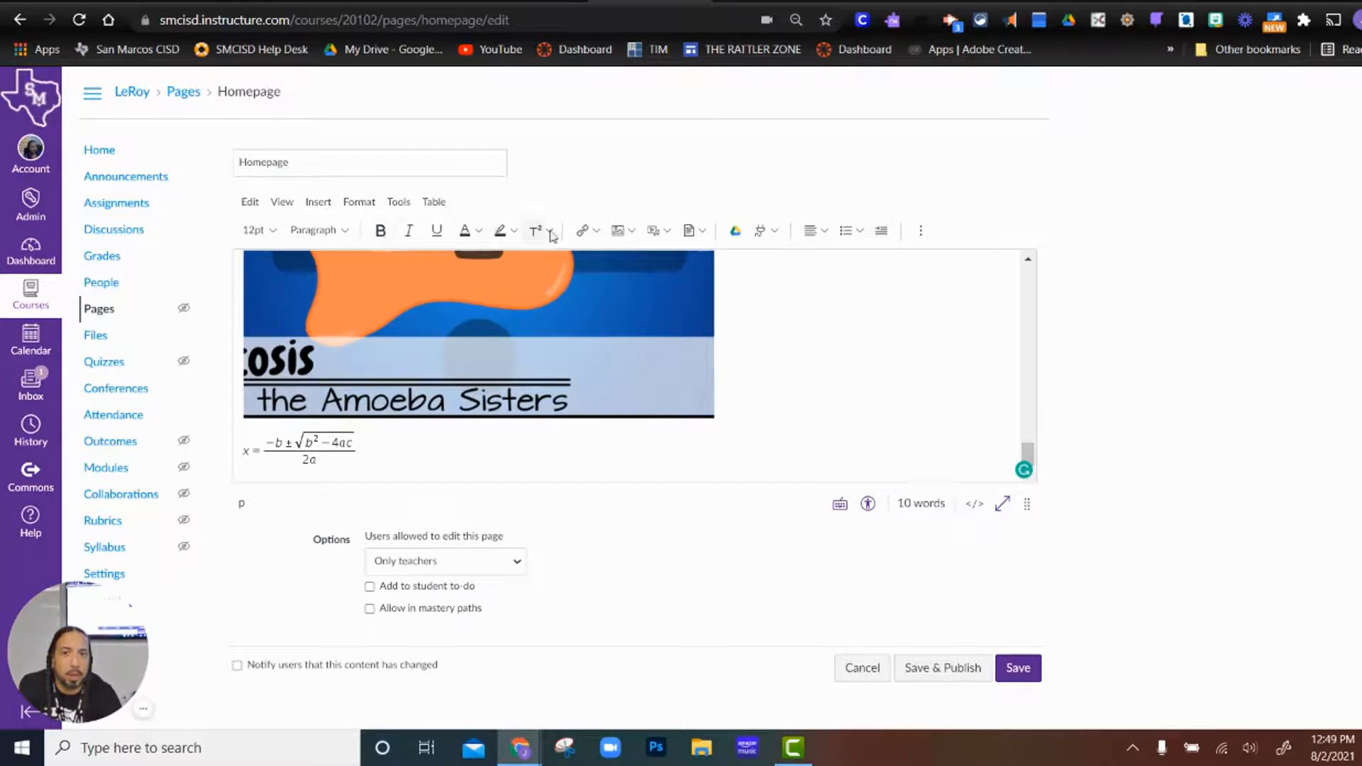
Step: Delete the quadratic formula and the embedded videos and document in the part of the page below the class text
{"action": "scroll", "coordinate": [446, 449], "scroll_direction": "up", "scroll_amount": 2}
{"action": "scroll", "coordinate": [446, 448], "scroll_direction": "down", "scroll_amount": 2}
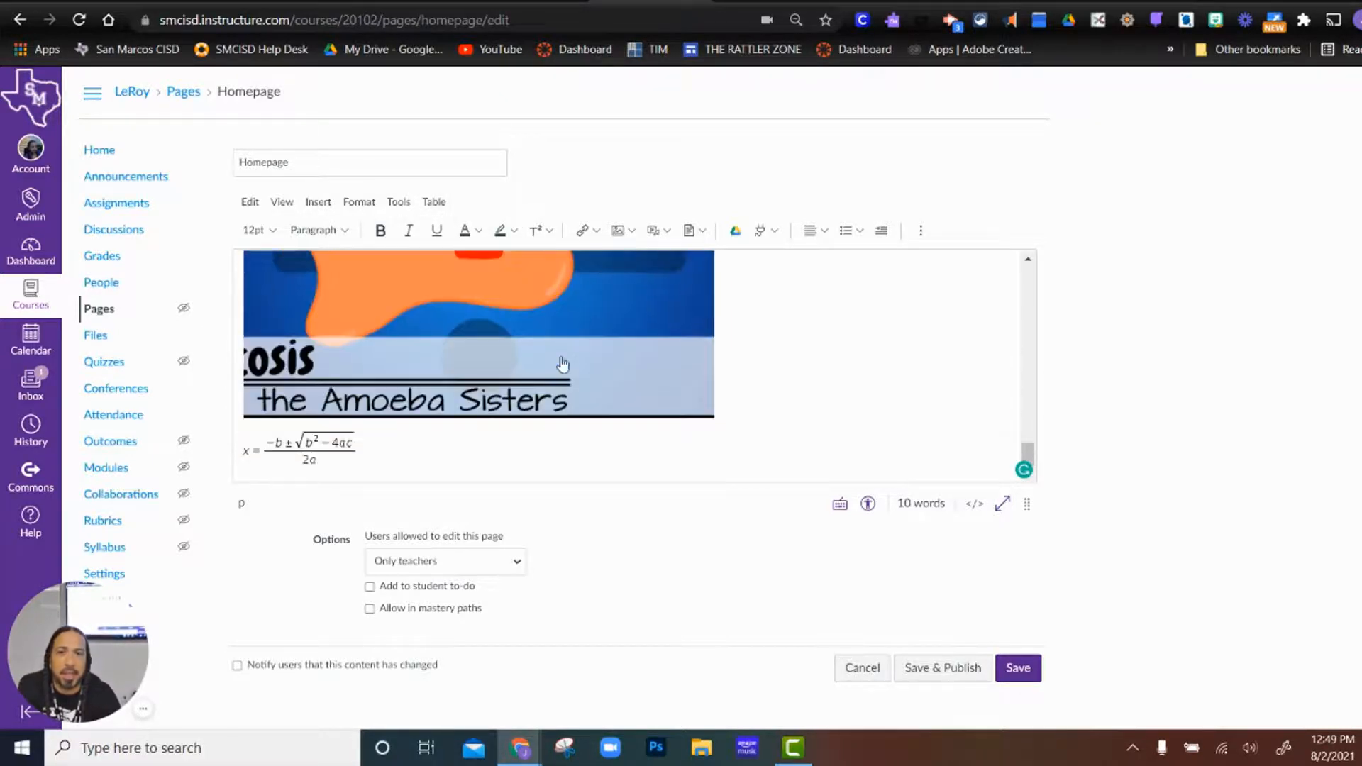
{"action": "left_click", "coordinate": [415, 466]}
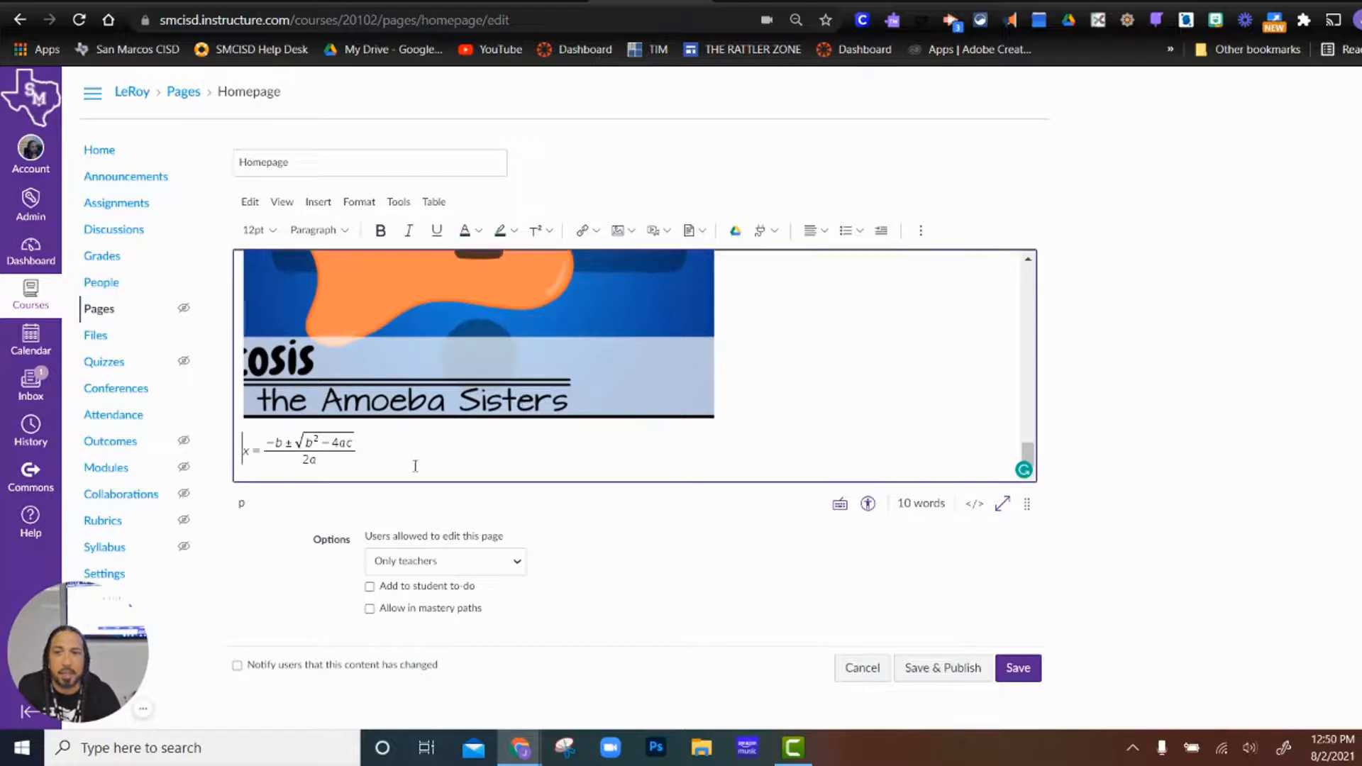
{"action": "left_click", "coordinate": [313, 458]}
{"action": "key", "text": "Delete"}
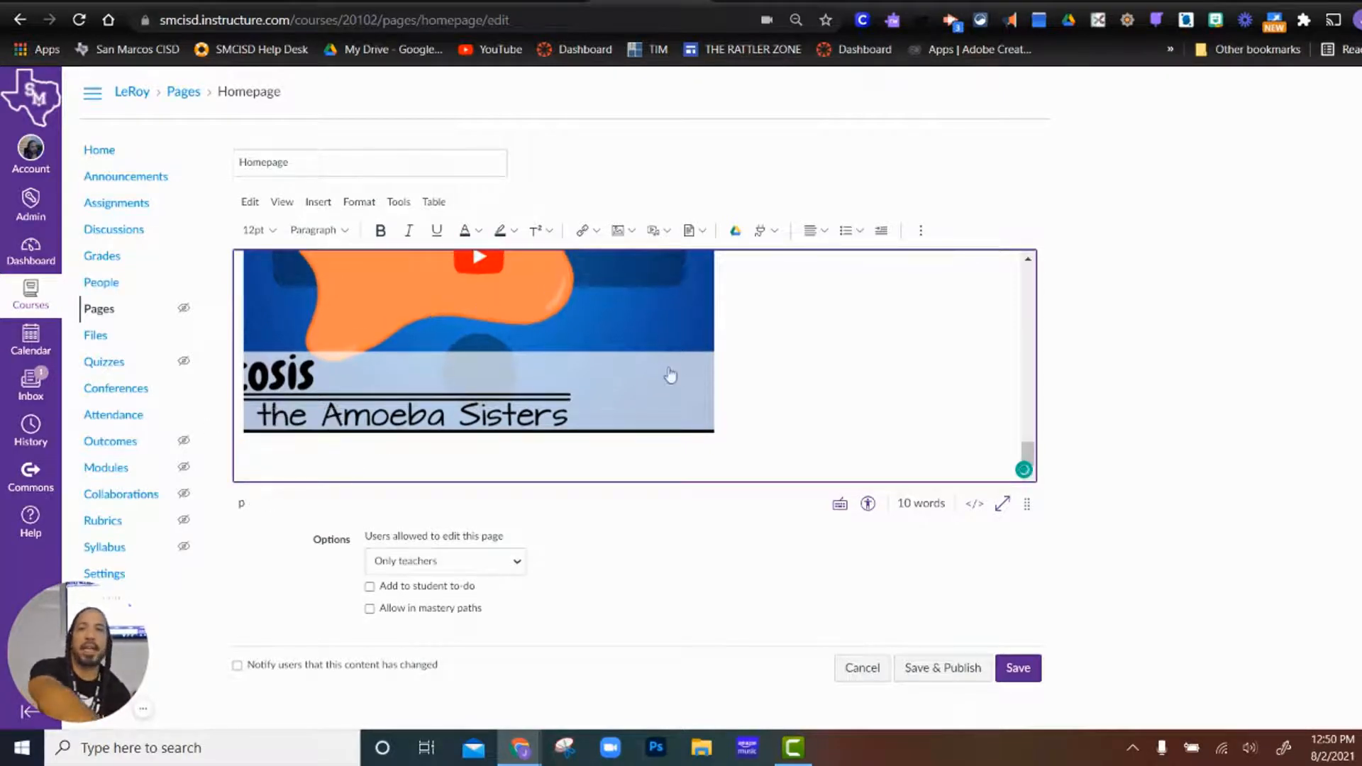
{"action": "scroll", "coordinate": [781, 350], "scroll_direction": "up", "scroll_amount": 3}
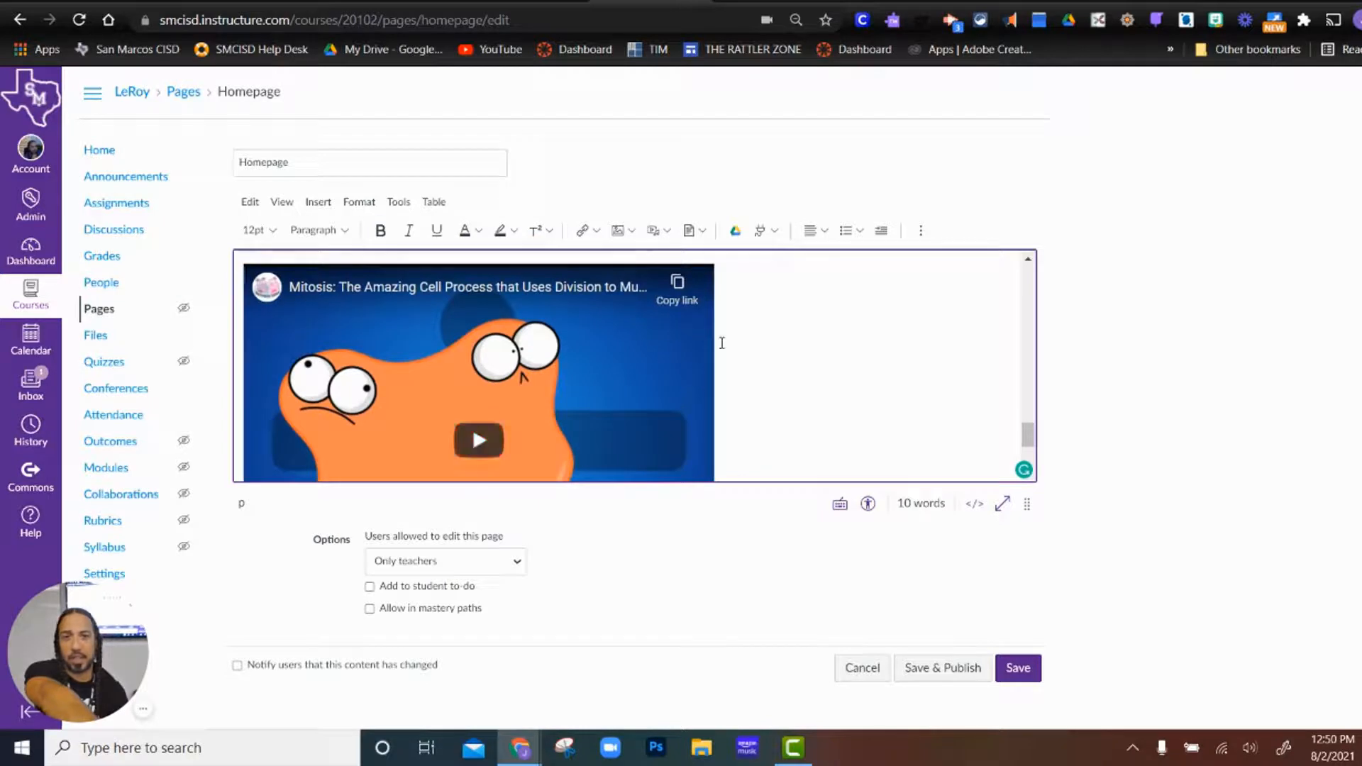
{"action": "scroll", "coordinate": [754, 333], "scroll_direction": "up", "scroll_amount": 5}
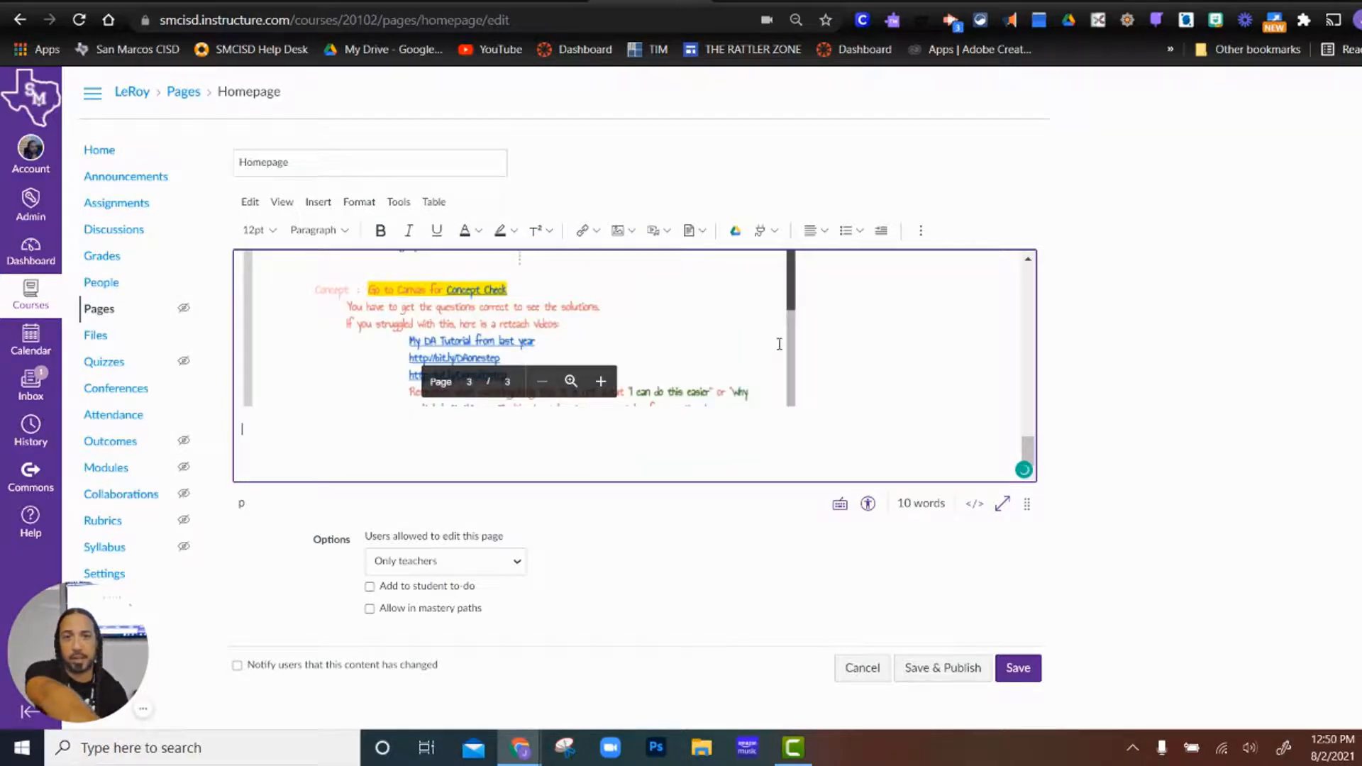
{"action": "left_click", "coordinate": [823, 355]}
{"action": "key", "text": "BackSpace"}
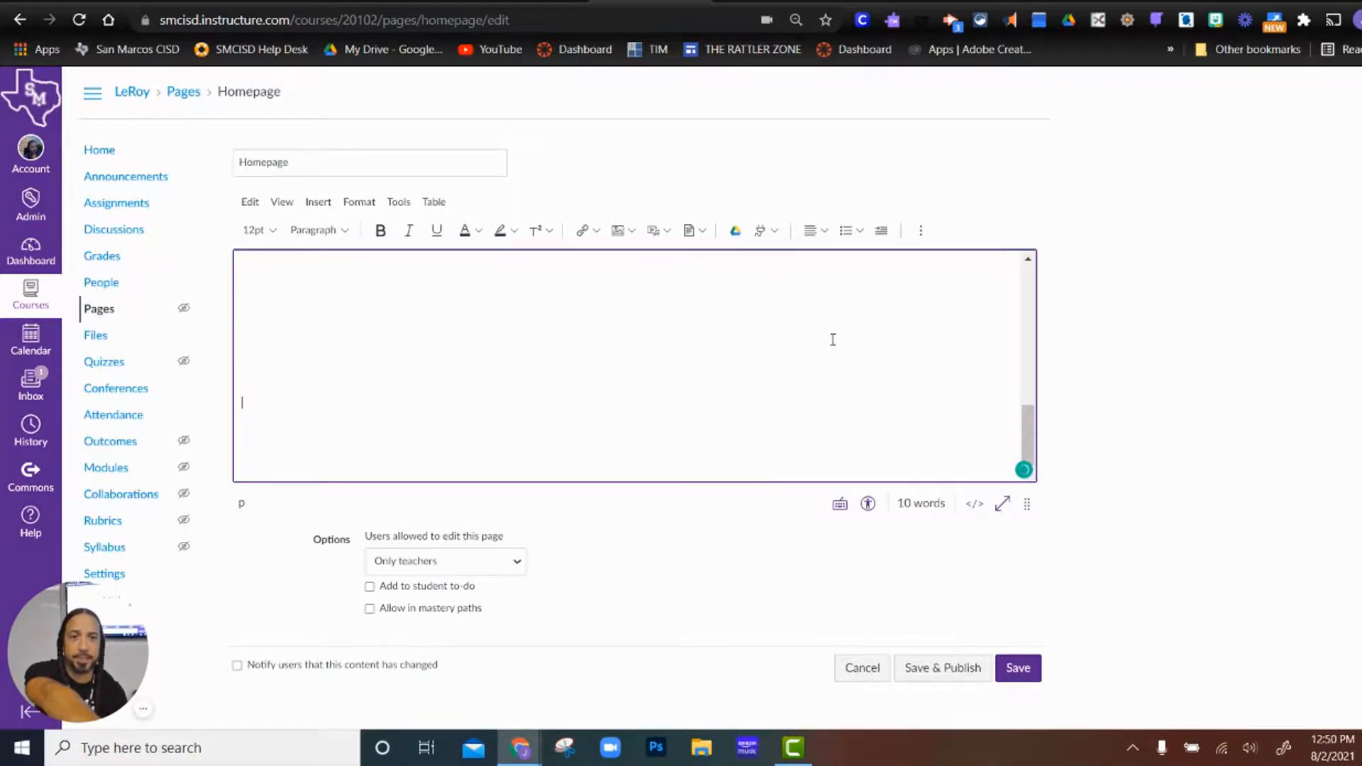
Step: Delete the Crash Course mitosis video beside the sunrise picture and place the cursor on the empty line below the picture
{"action": "scroll", "coordinate": [841, 336], "scroll_direction": "up", "scroll_amount": 5}
{"action": "scroll", "coordinate": [997, 323], "scroll_direction": "up", "scroll_amount": 3}
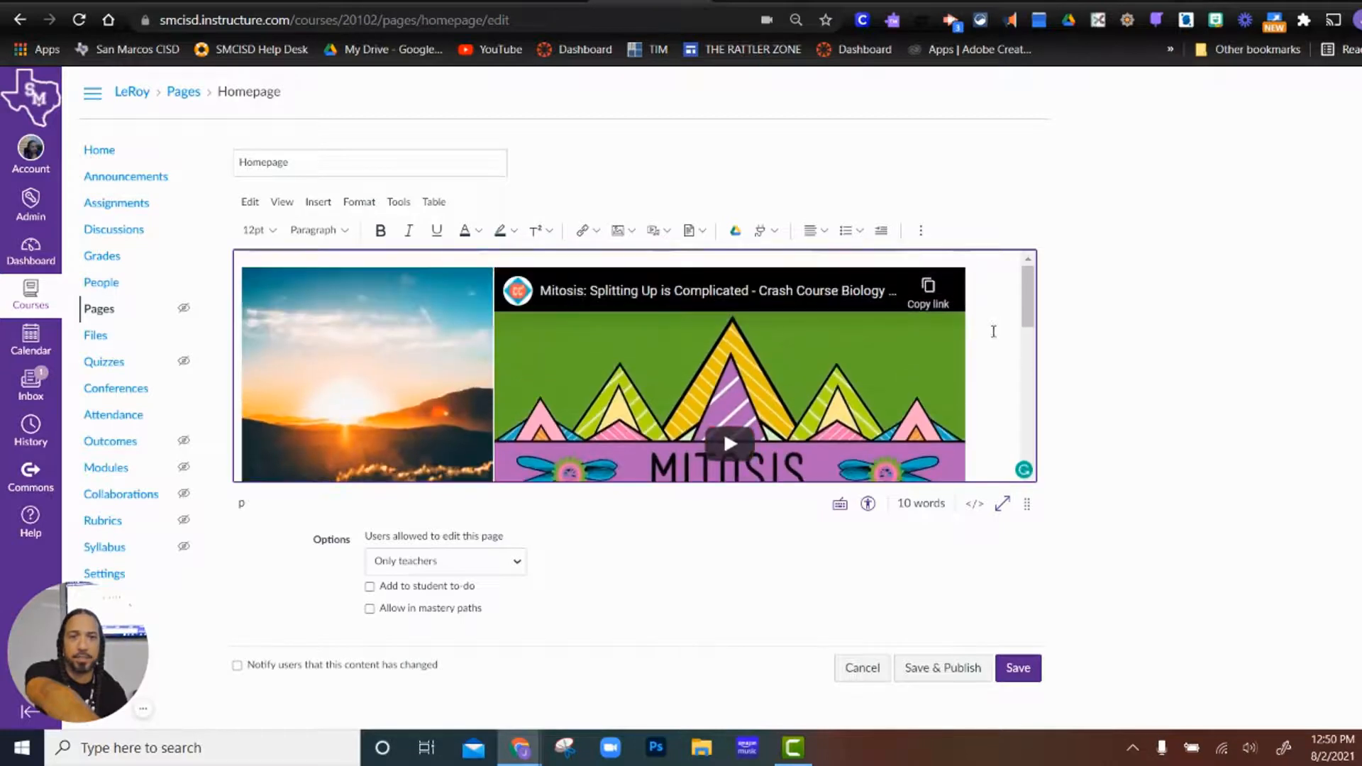
{"action": "left_click", "coordinate": [992, 332]}
{"action": "key", "text": "BackSpace"}
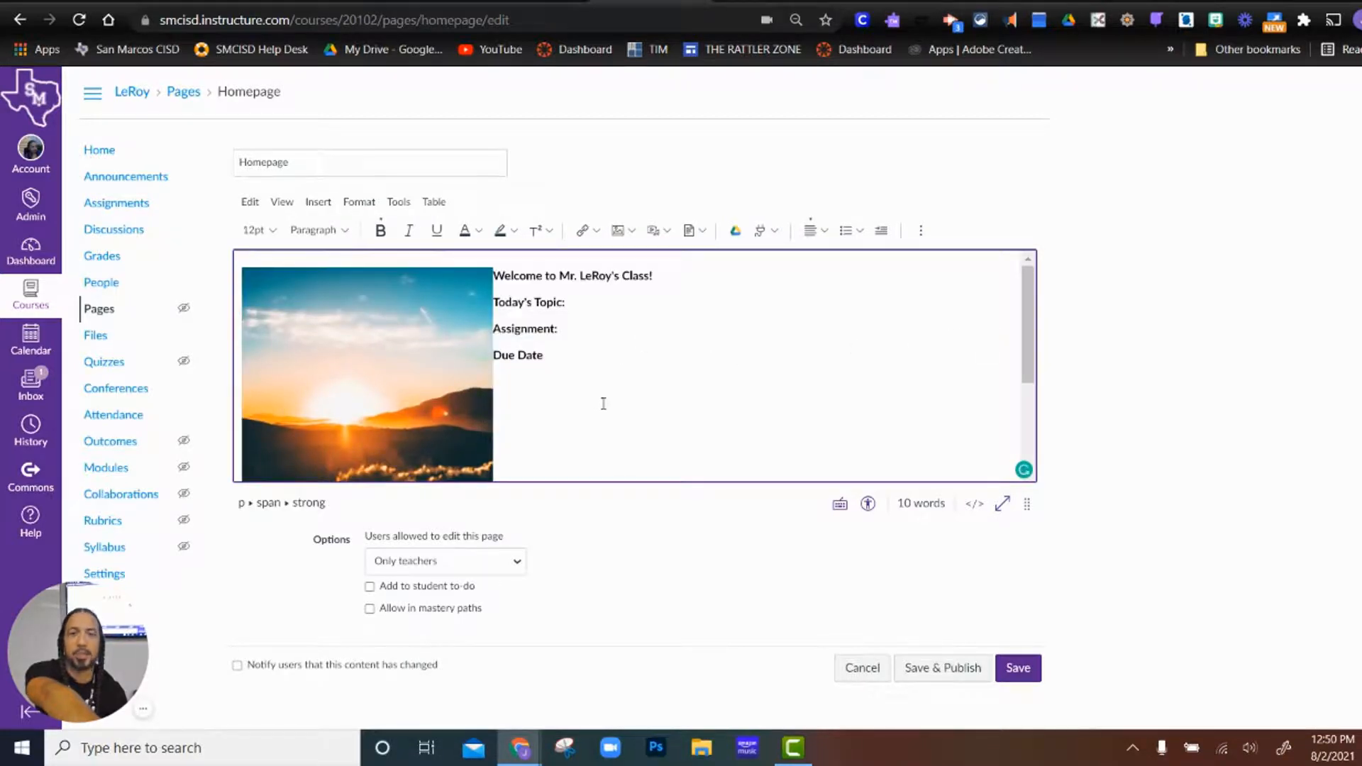
{"action": "scroll", "coordinate": [607, 398], "scroll_direction": "down", "scroll_amount": 3}
{"action": "left_click", "coordinate": [348, 428]}
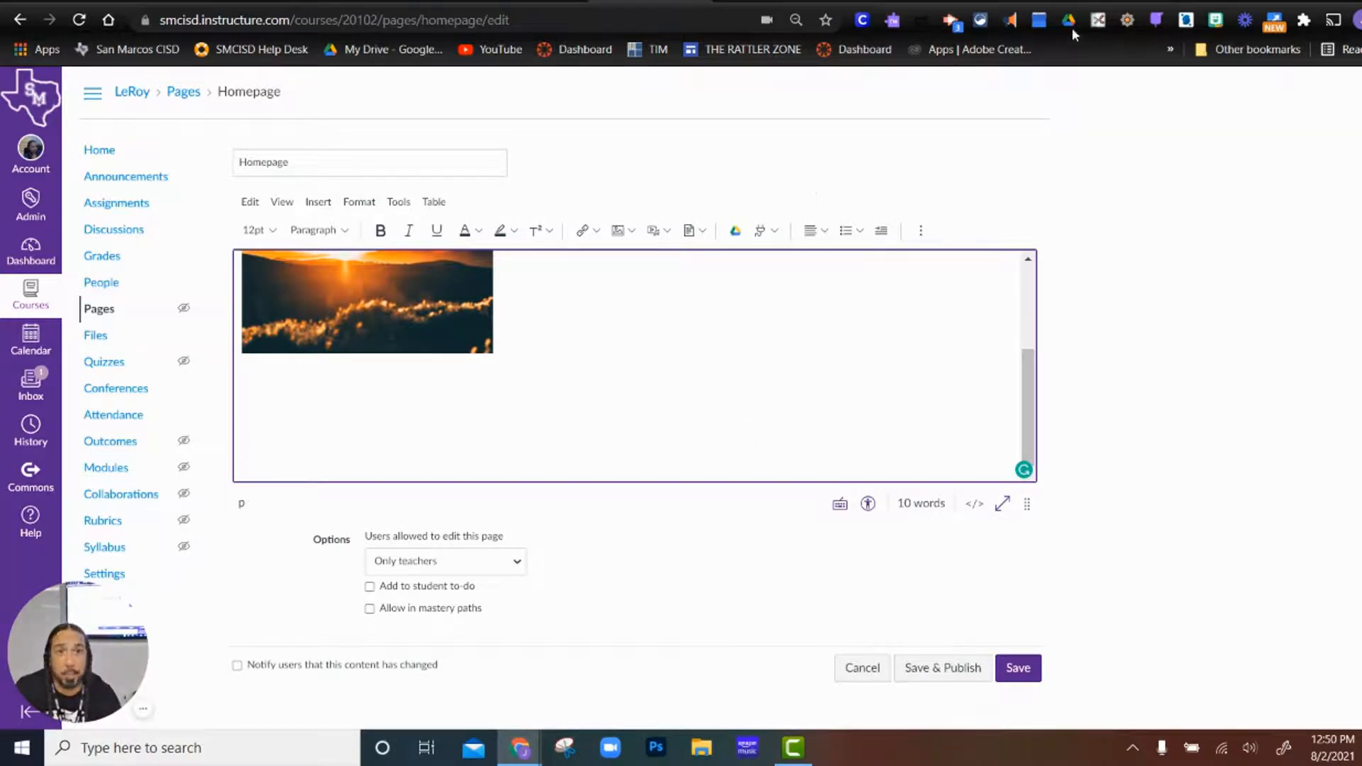
Step: Switch to Padlet, copy the full embed code of the "Canvas Mastery Paths" padlet, and return to the Canvas Homepage editor
{"action": "left_click", "coordinate": [1001, 2]}
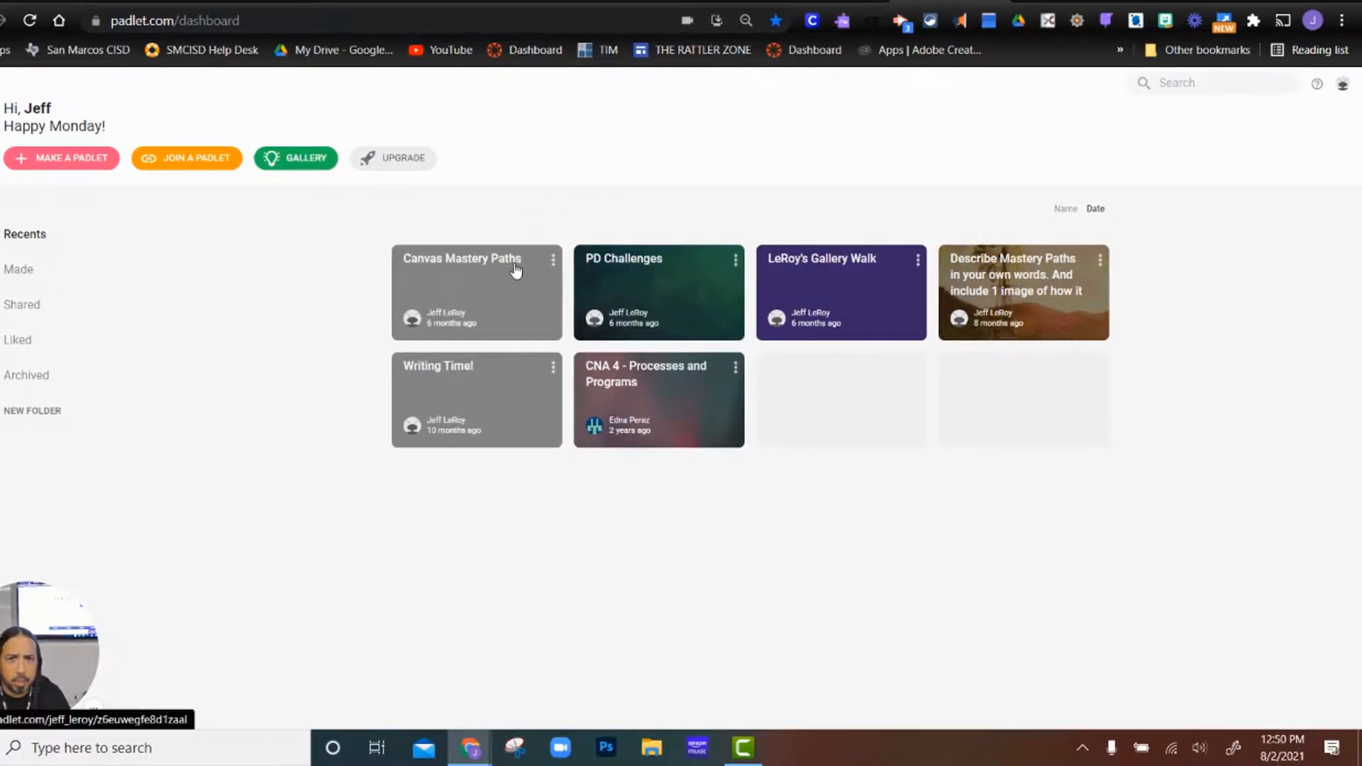
{"action": "left_click", "coordinate": [494, 284]}
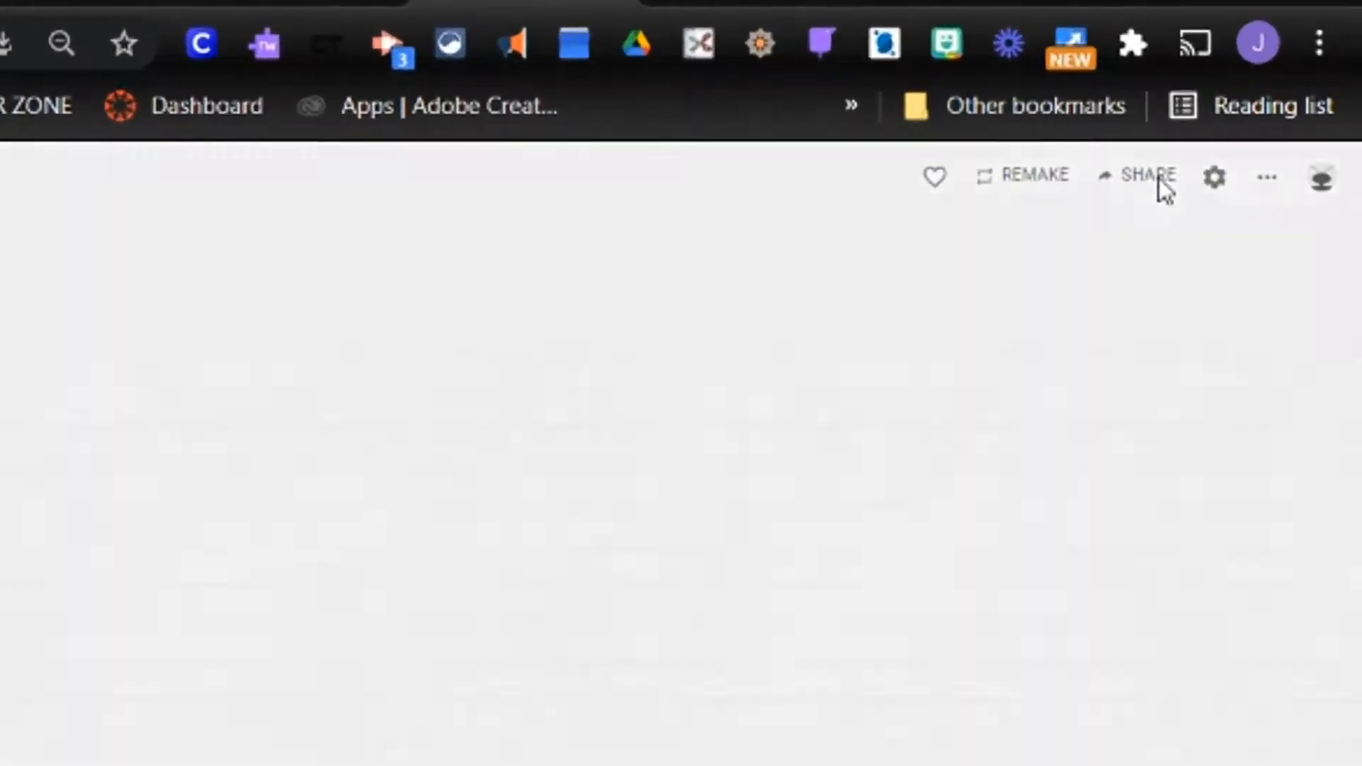
{"action": "left_click", "coordinate": [1214, 138]}
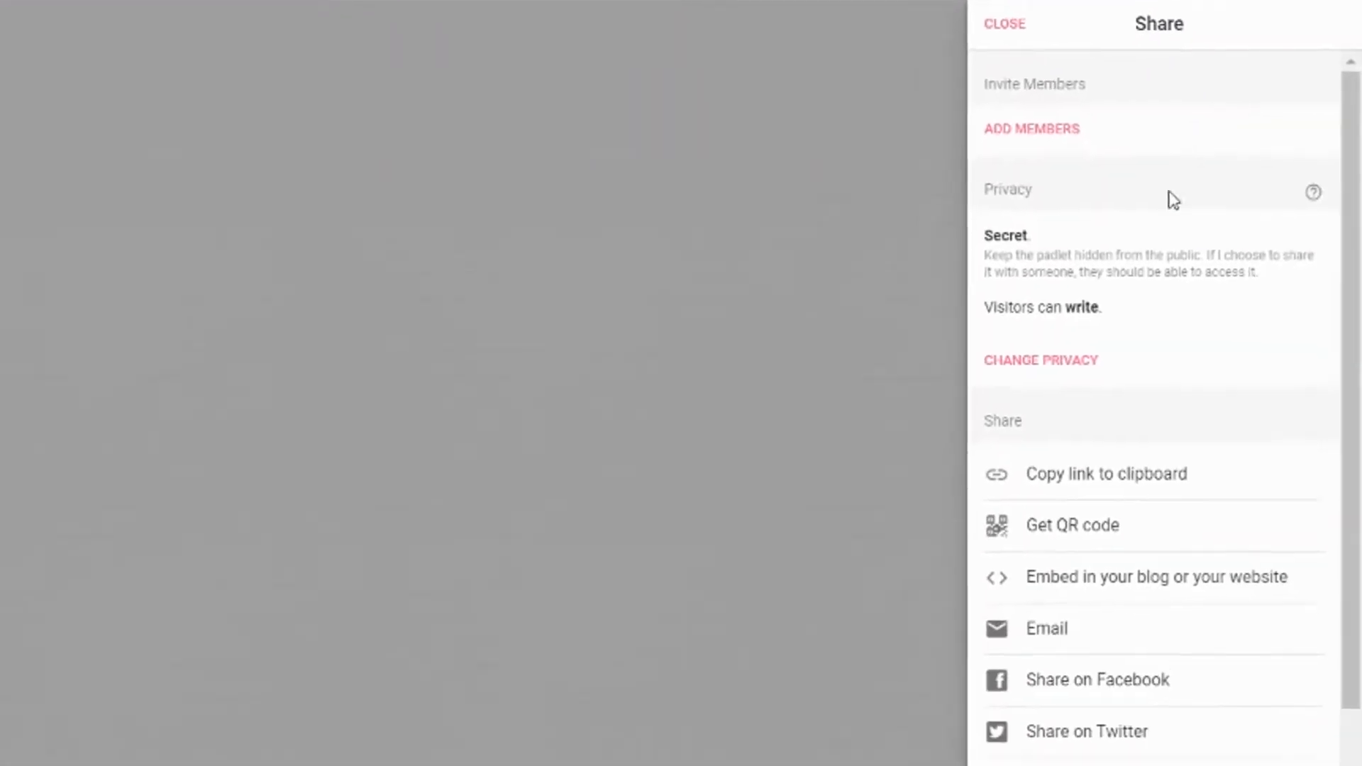
{"action": "left_click", "coordinate": [1084, 591]}
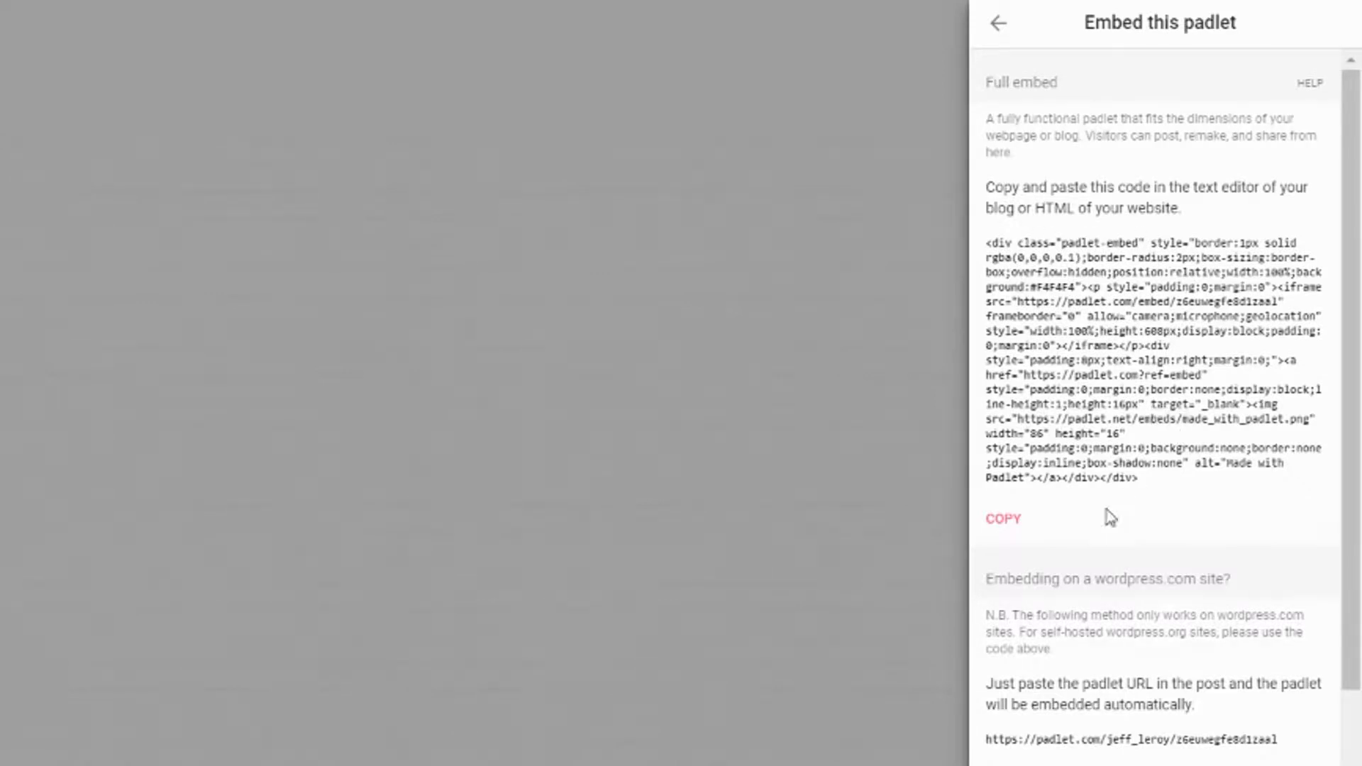
{"action": "left_click", "coordinate": [1005, 526]}
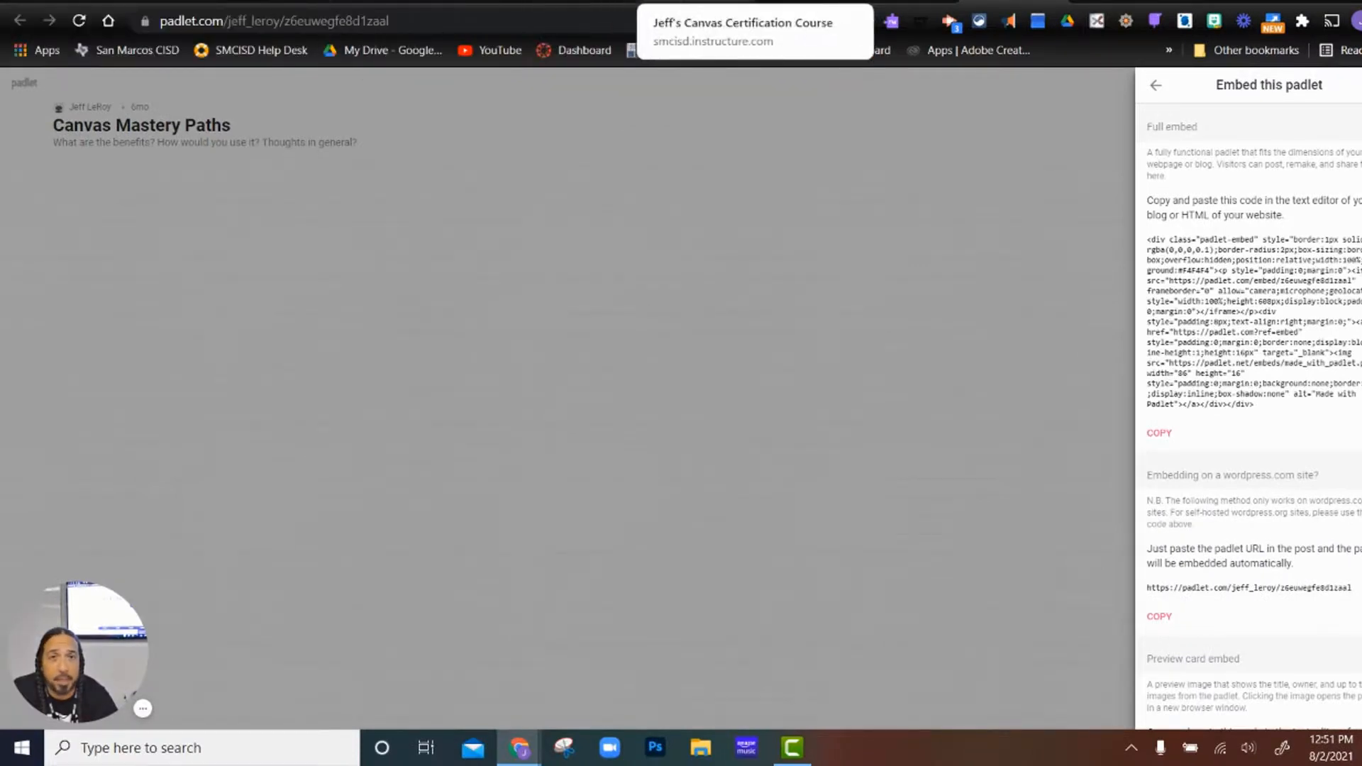
{"action": "left_click", "coordinate": [689, 1]}
{"action": "left_click", "coordinate": [590, 1]}
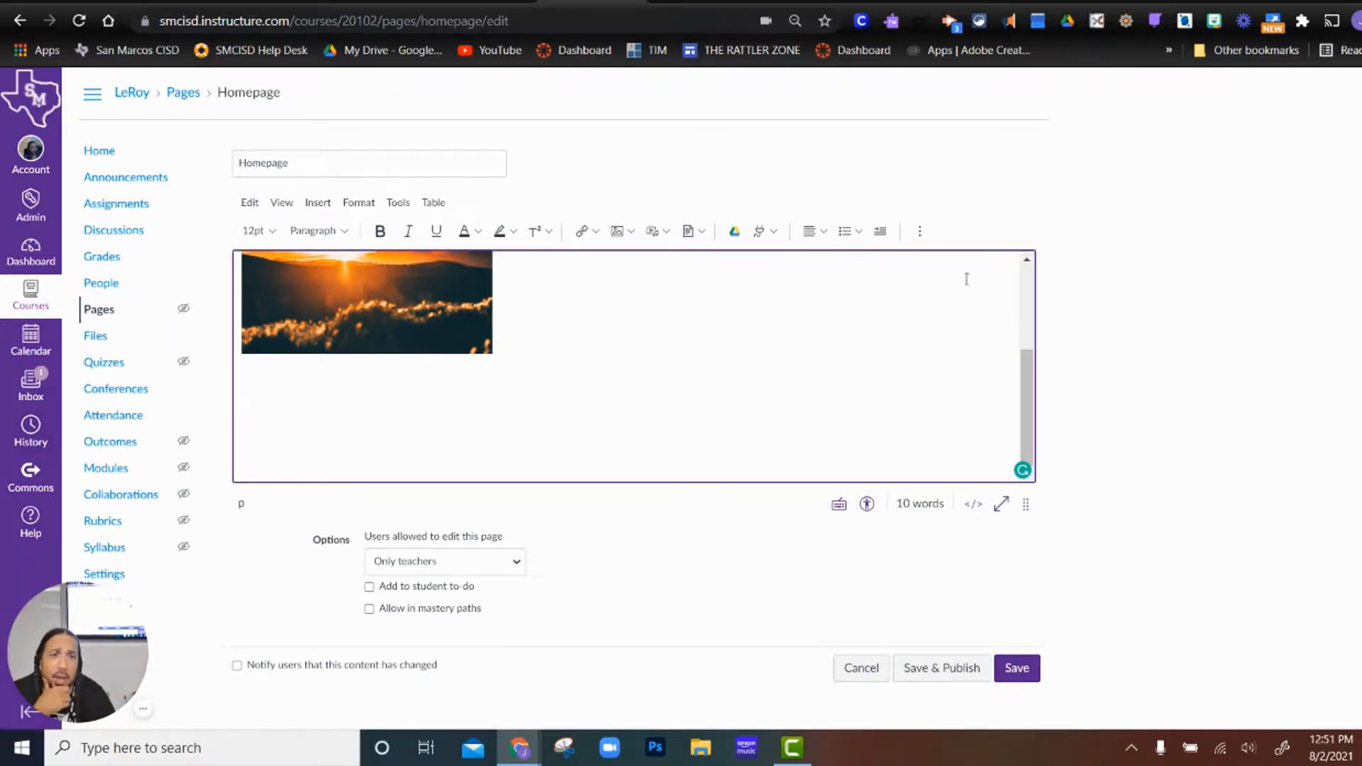
Step: Embed the "Canvas Mastery Paths" padlet below the sunrise picture using its copied embed code
{"action": "left_click", "coordinate": [920, 233]}
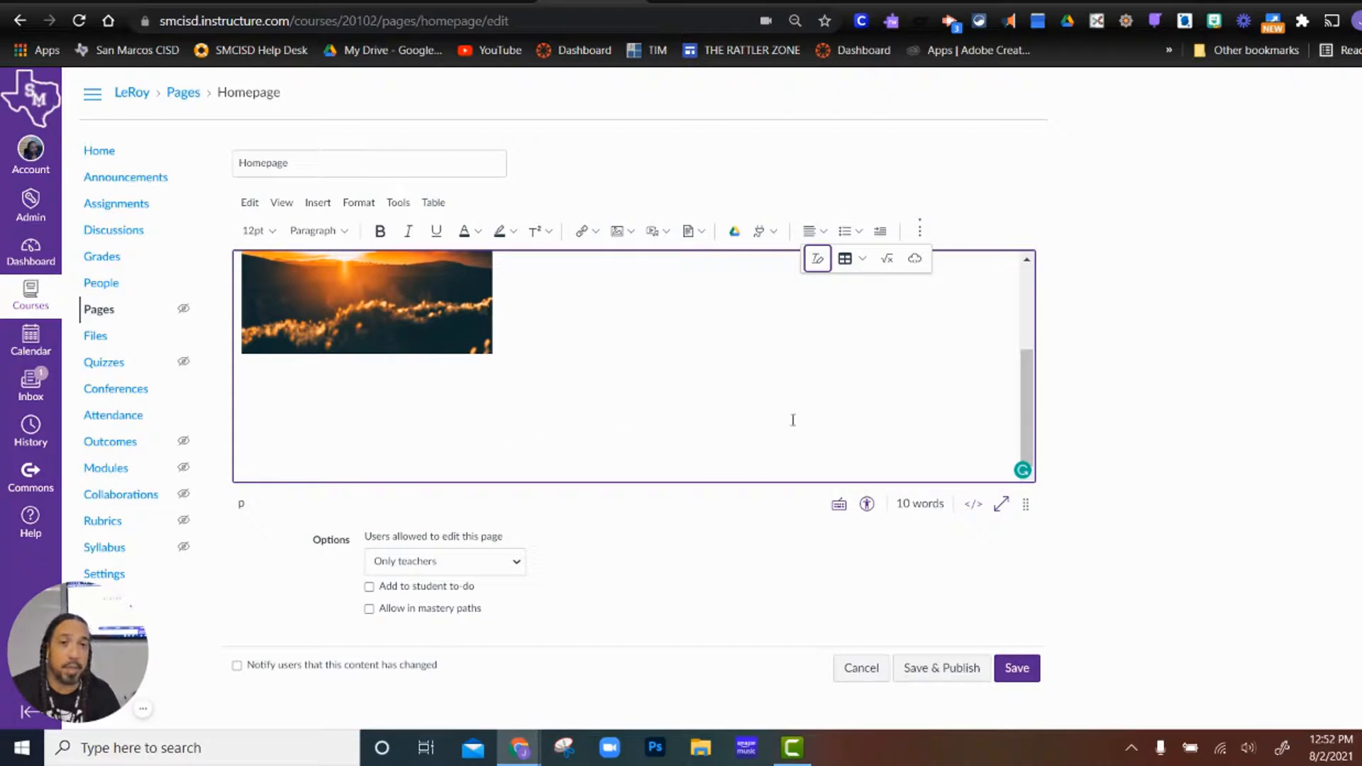
{"action": "left_click", "coordinate": [701, 2]}
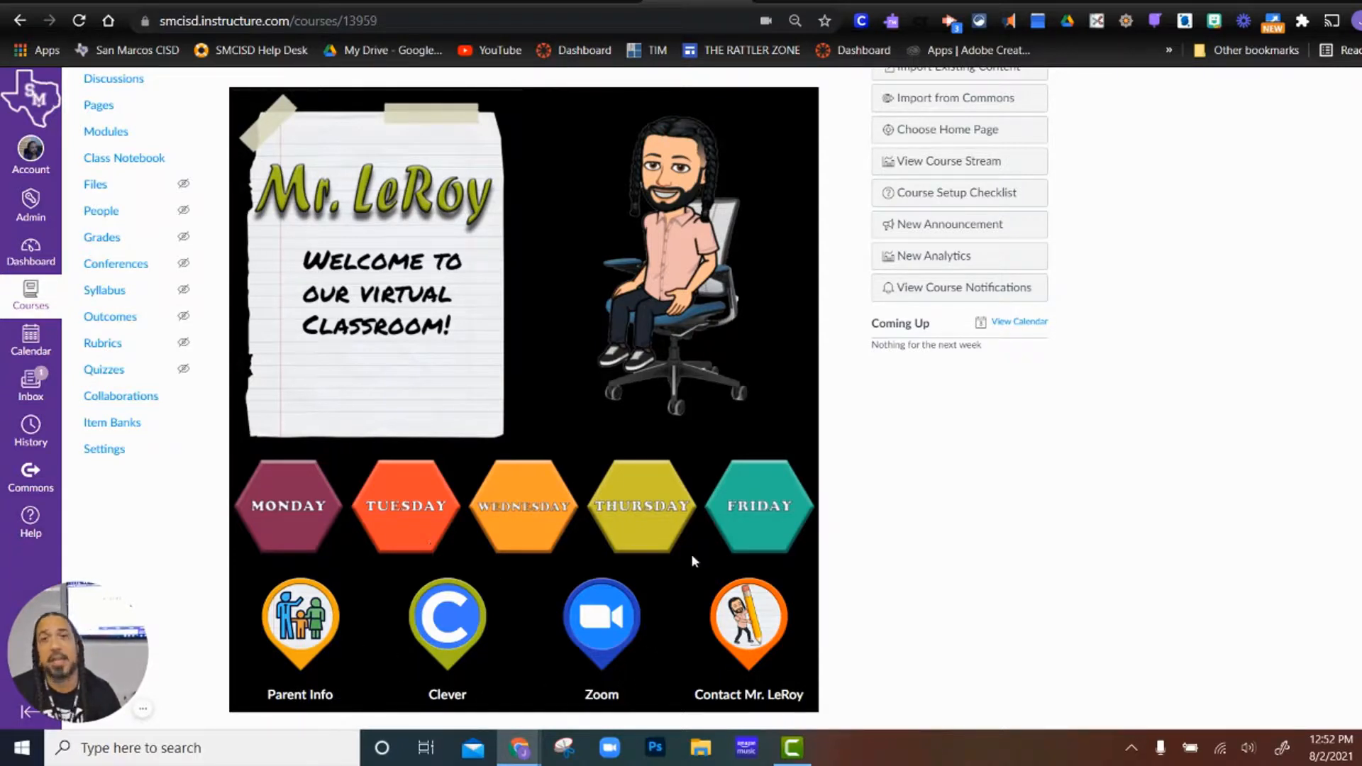
{"action": "left_click", "coordinate": [572, 2]}
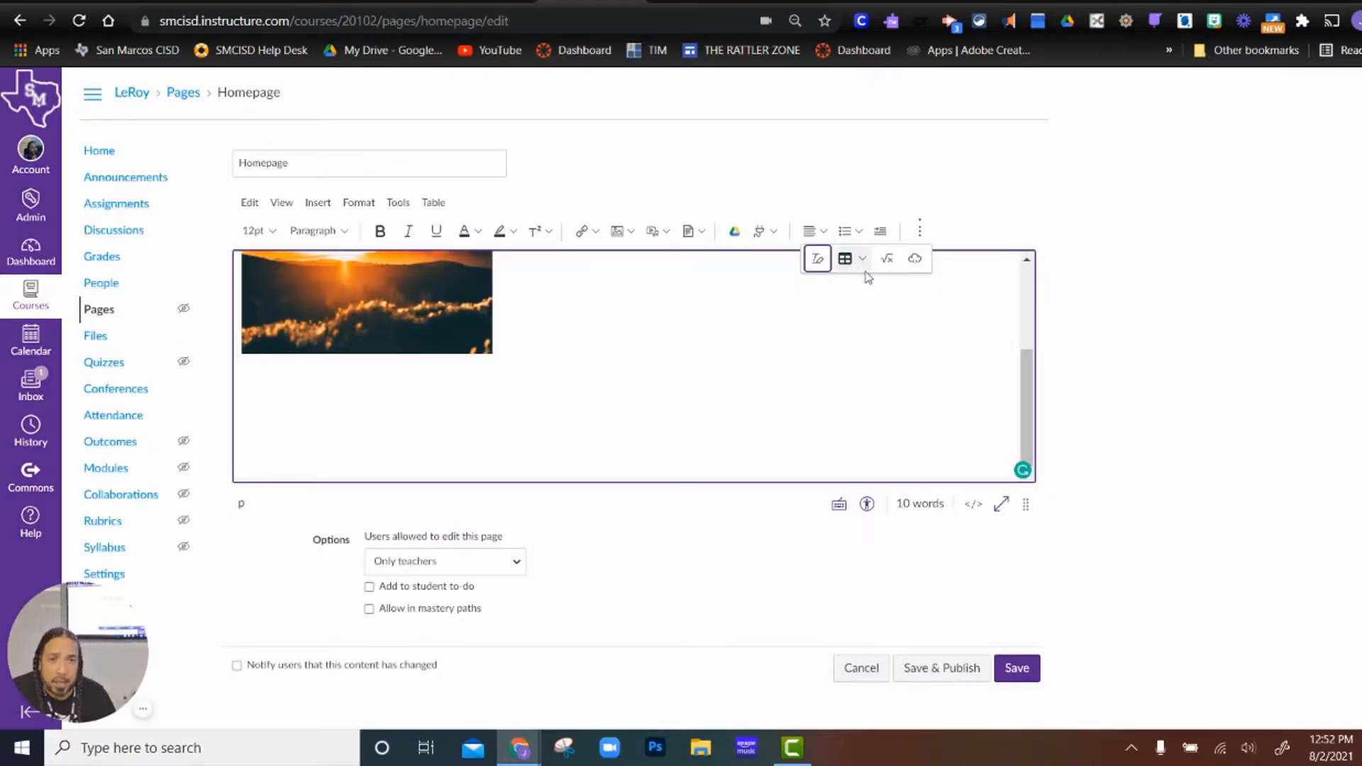
{"action": "left_click", "coordinate": [915, 260]}
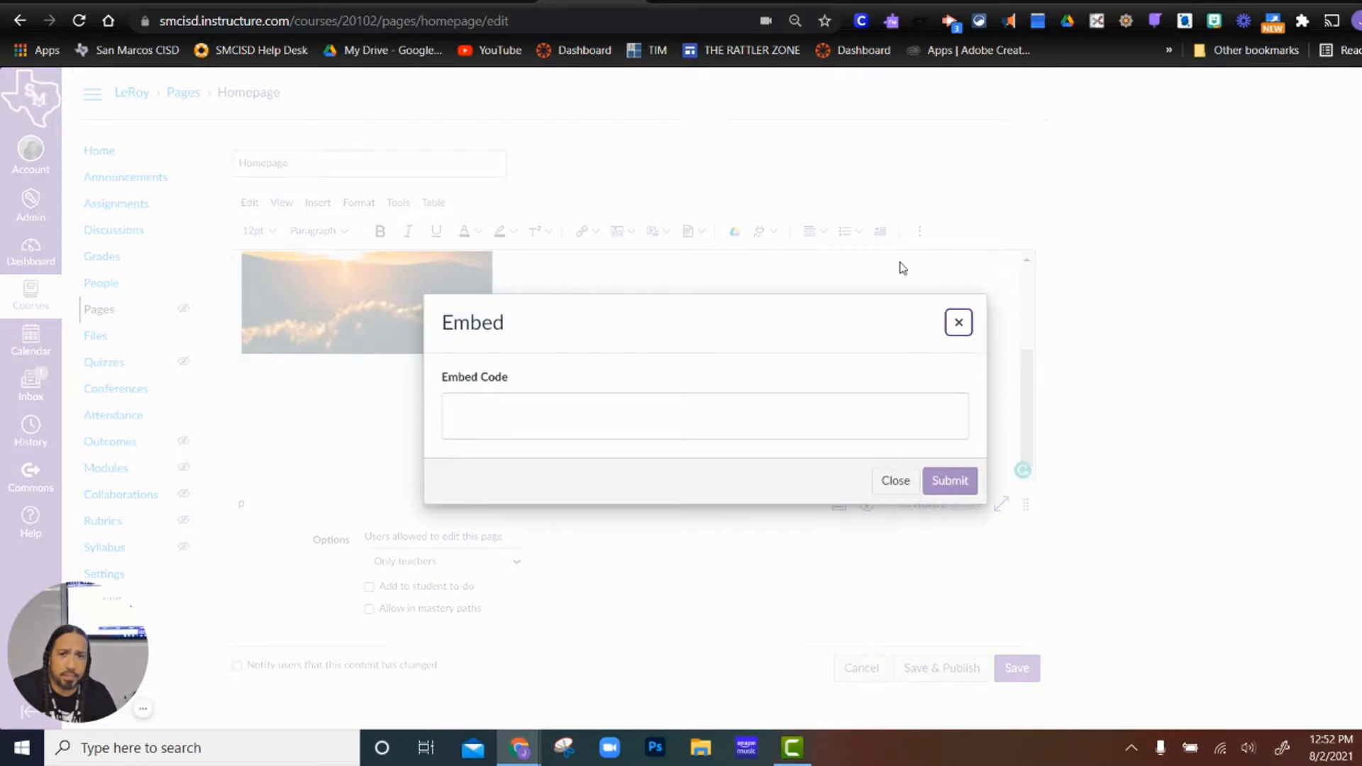
{"action": "left_click", "coordinate": [494, 421]}
{"action": "key", "text": "ctrl+v"}
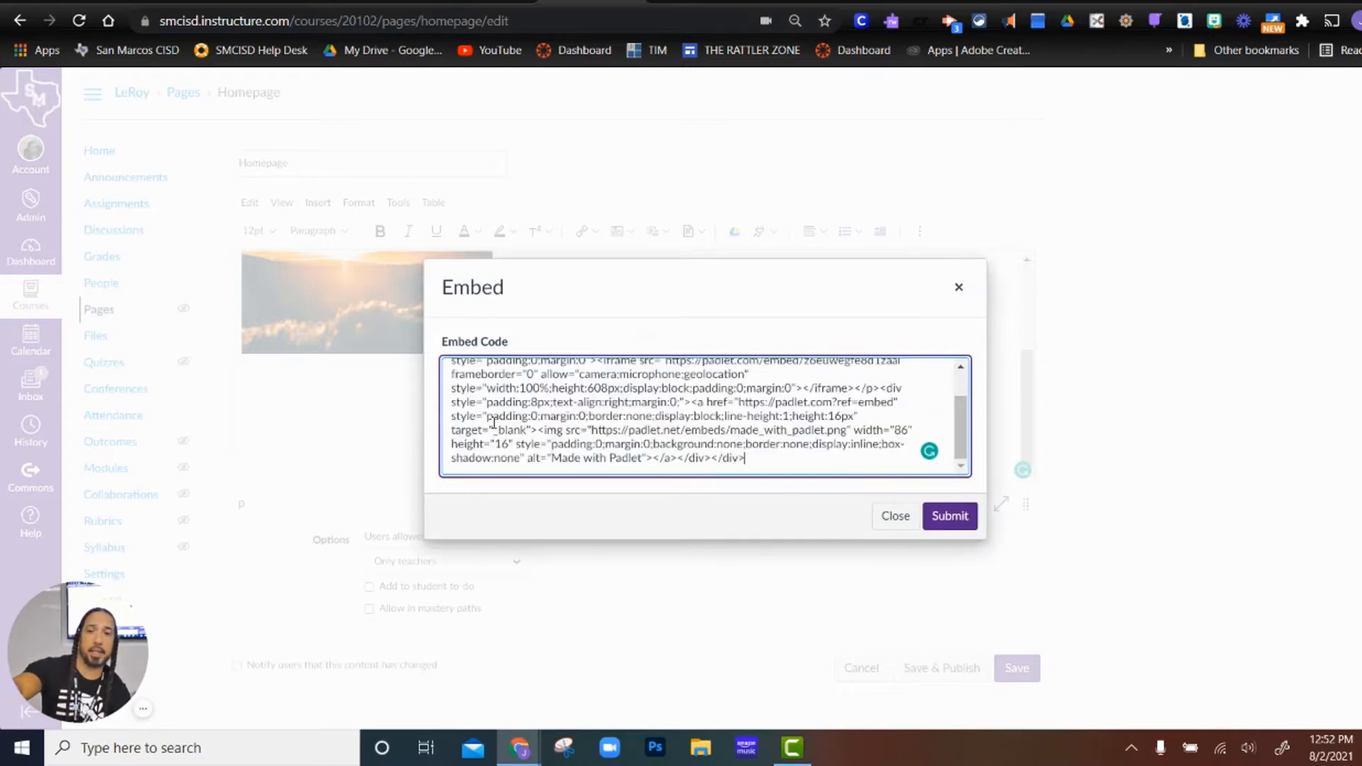
{"action": "left_click", "coordinate": [948, 518]}
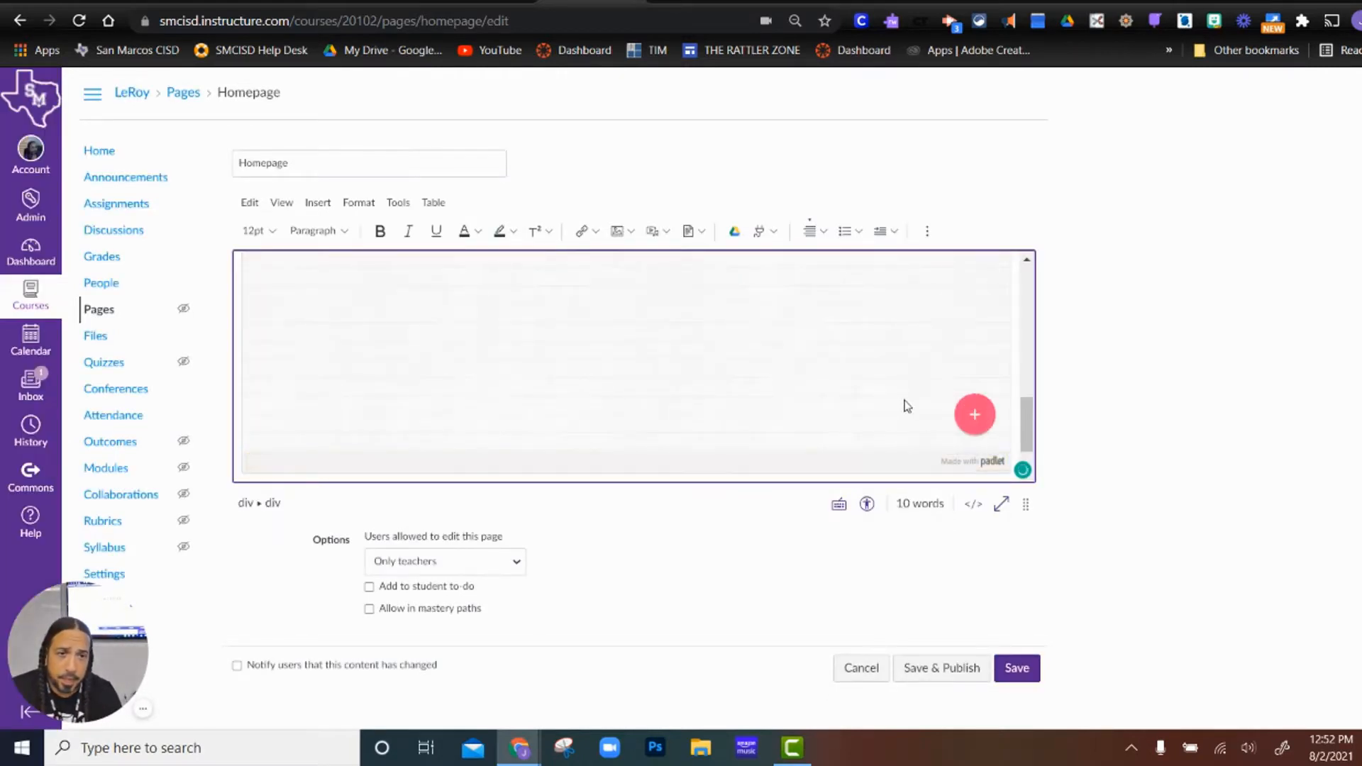
Step: Check the embedded padlet in the editor, save the Homepage, and review the padlet on the saved page
{"action": "scroll", "coordinate": [914, 399], "scroll_direction": "up", "scroll_amount": 8}
{"action": "scroll", "coordinate": [914, 403], "scroll_direction": "down", "scroll_amount": 4}
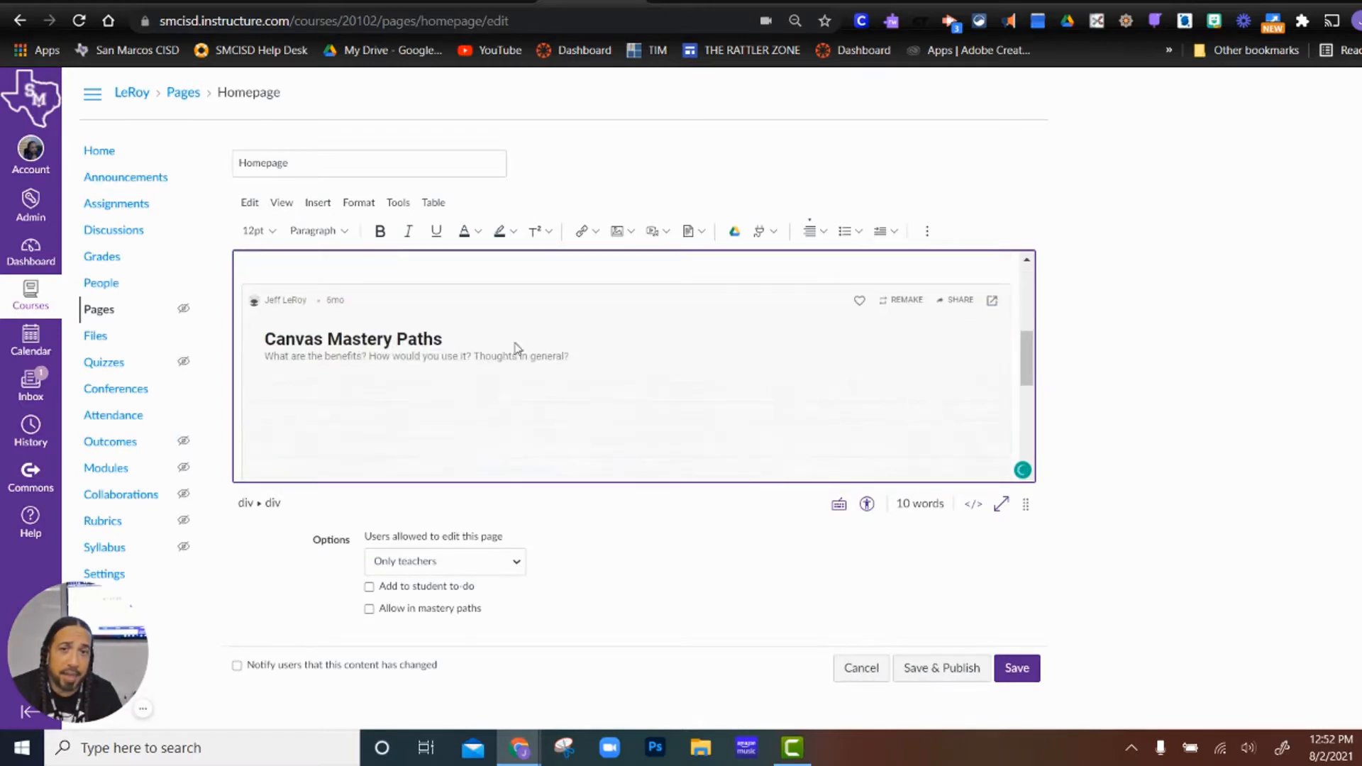
{"action": "scroll", "coordinate": [733, 359], "scroll_direction": "down", "scroll_amount": 5}
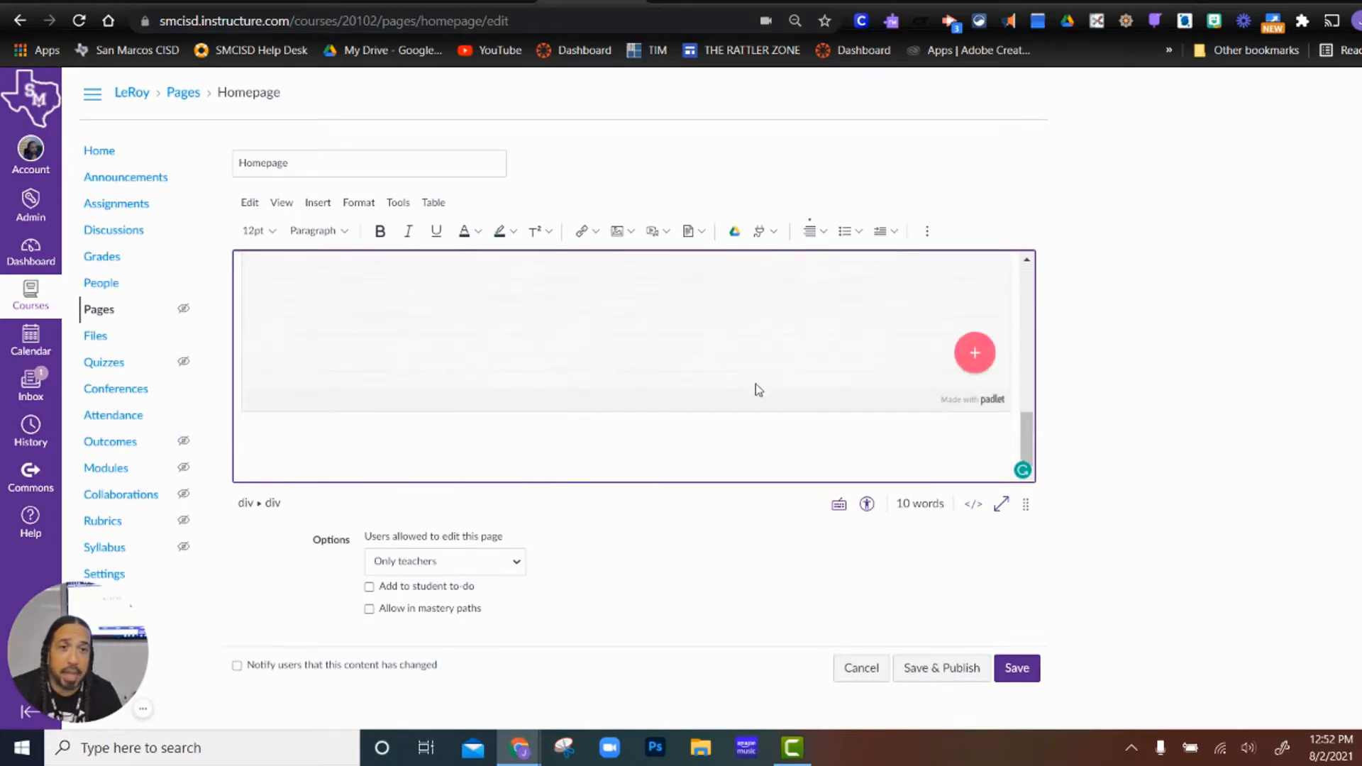
{"action": "left_click", "coordinate": [1010, 681]}
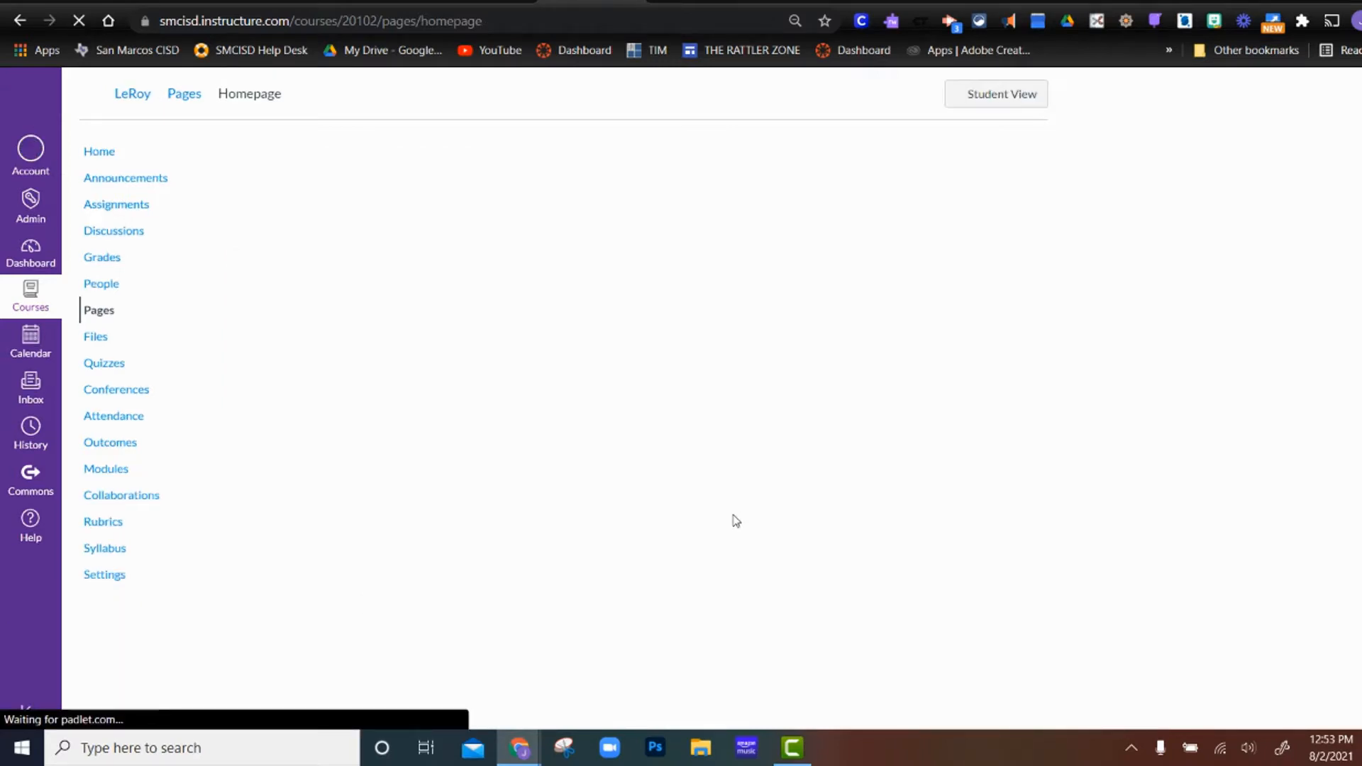
{"action": "scroll", "coordinate": [734, 425], "scroll_direction": "down", "scroll_amount": 6}
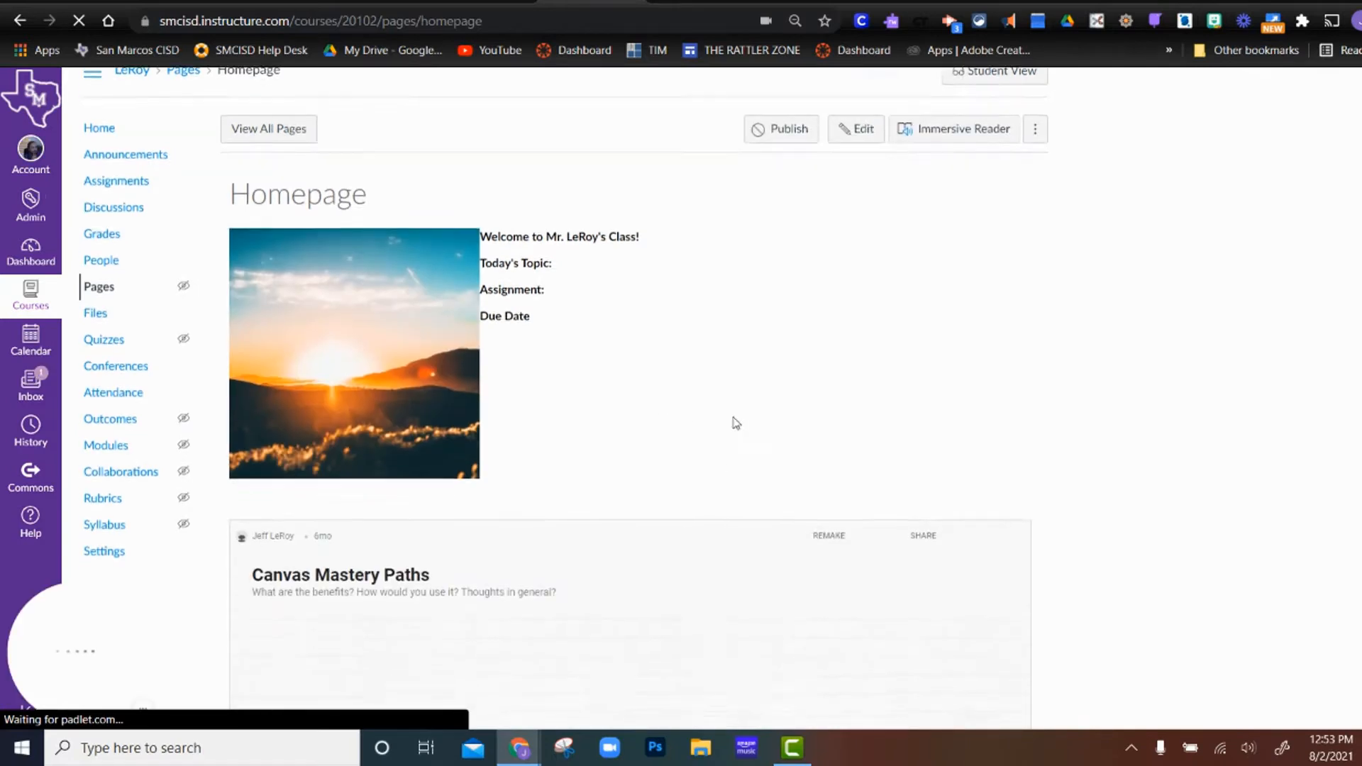
{"action": "scroll", "coordinate": [879, 428], "scroll_direction": "up", "scroll_amount": 4}
{"action": "scroll", "coordinate": [872, 433], "scroll_direction": "down", "scroll_amount": 4}
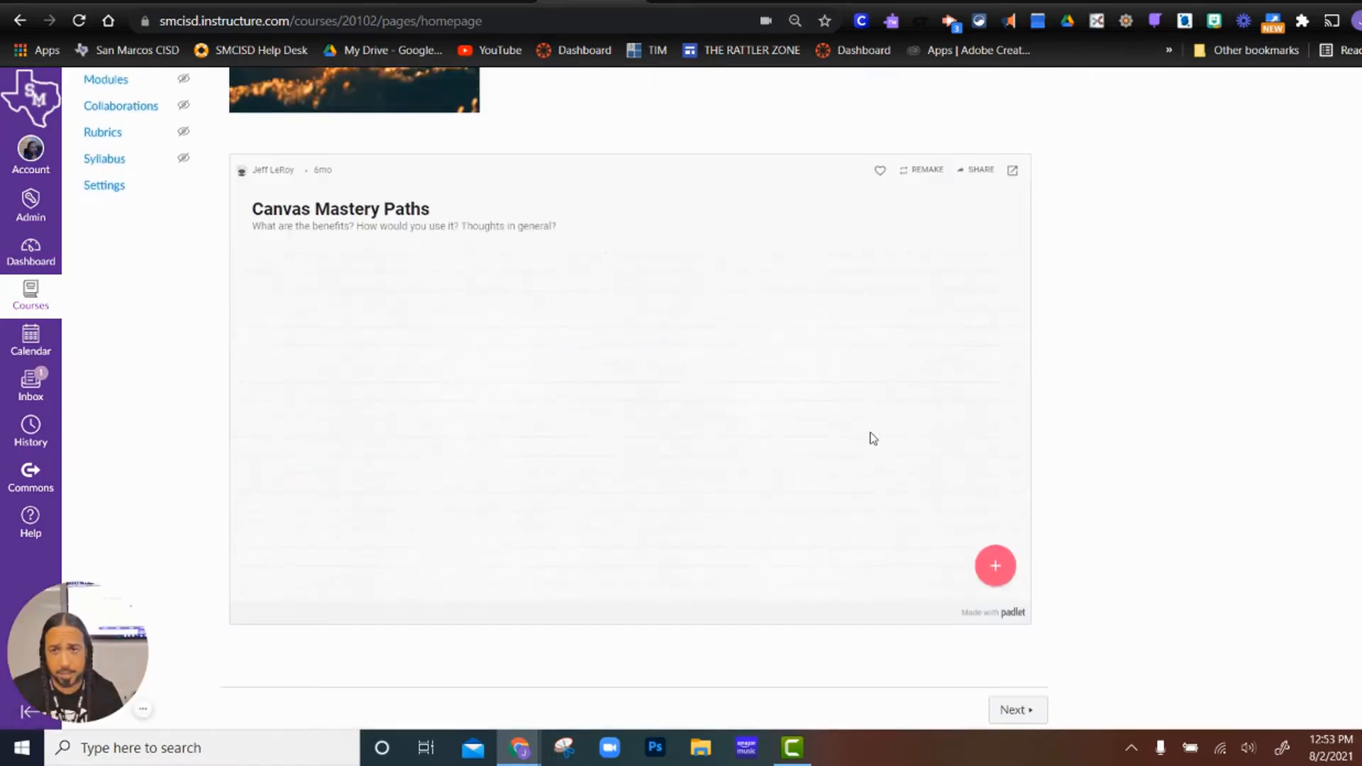
{"action": "scroll", "coordinate": [871, 439], "scroll_direction": "up", "scroll_amount": 2}
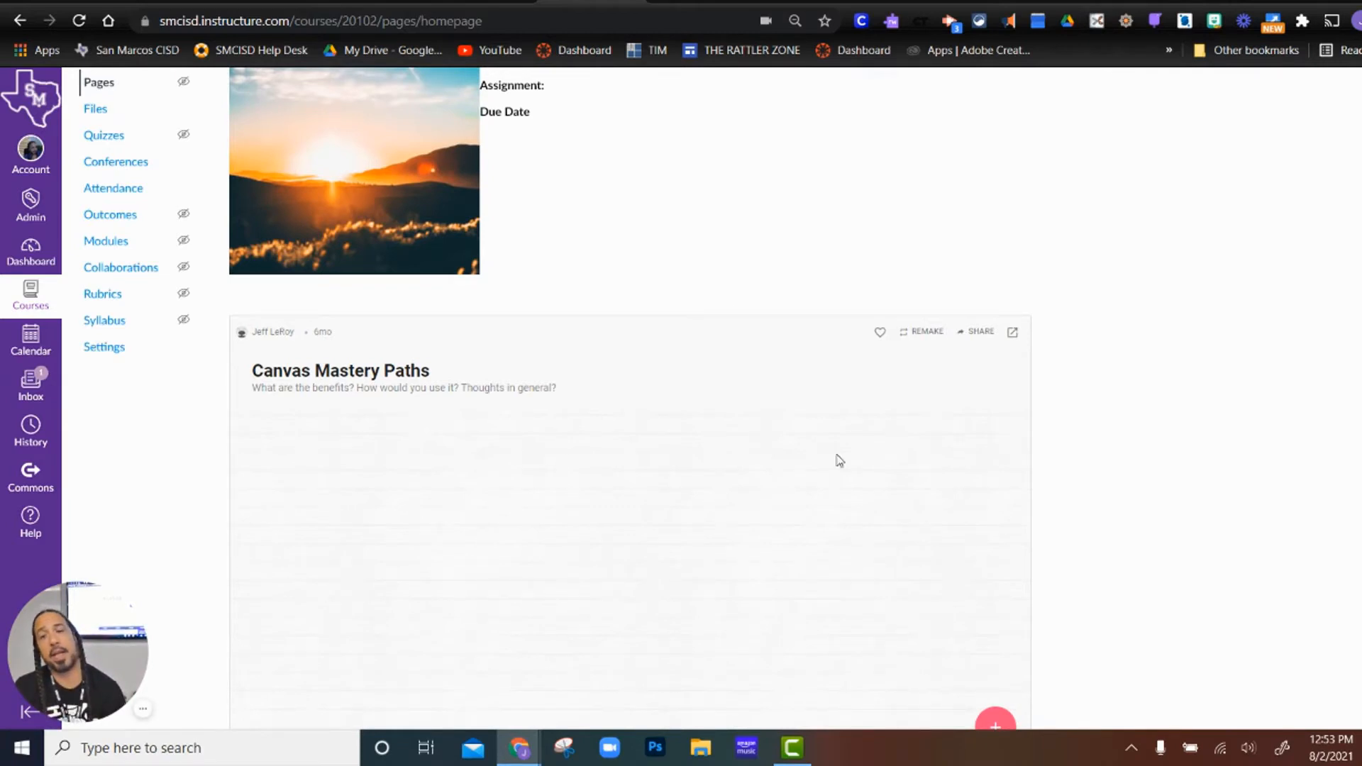
{"action": "scroll", "coordinate": [831, 457], "scroll_direction": "up", "scroll_amount": 1}
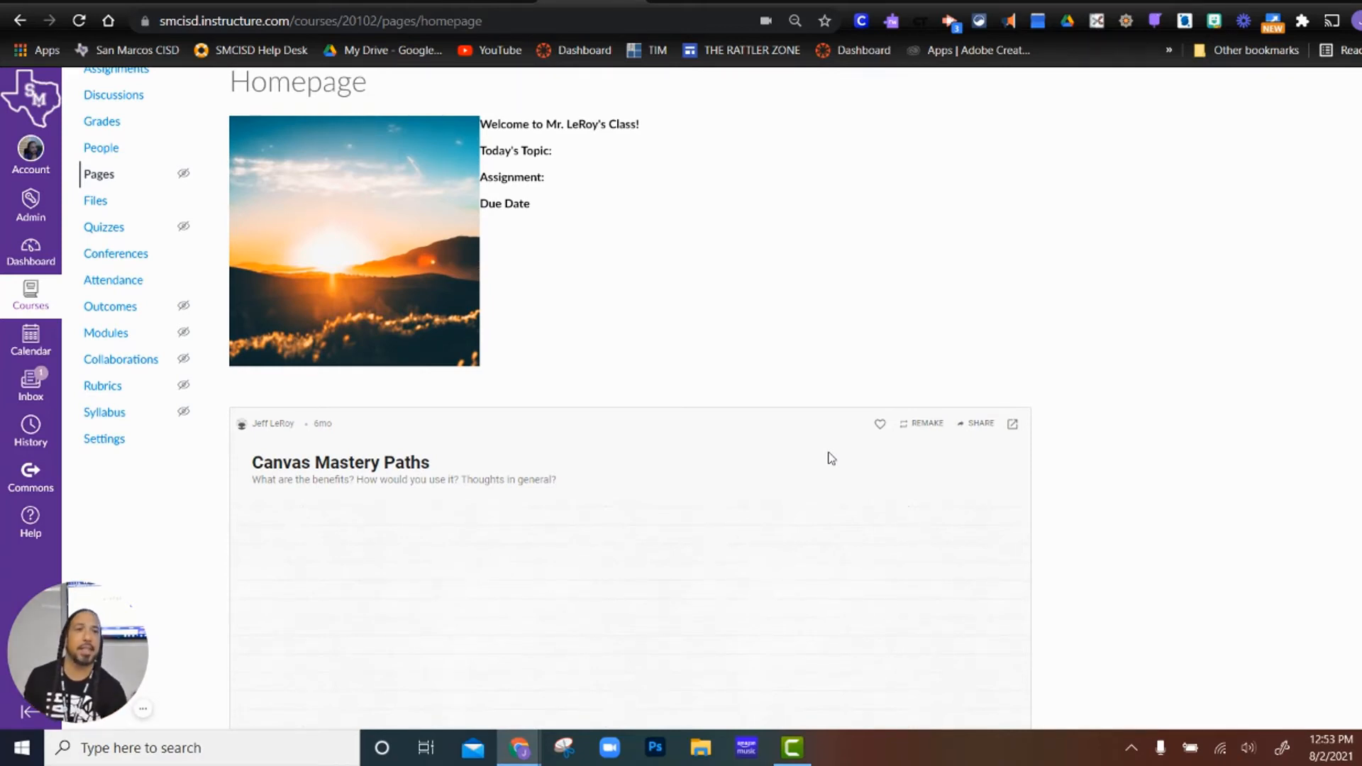
{"action": "scroll", "coordinate": [1132, 440], "scroll_direction": "down", "scroll_amount": 3}
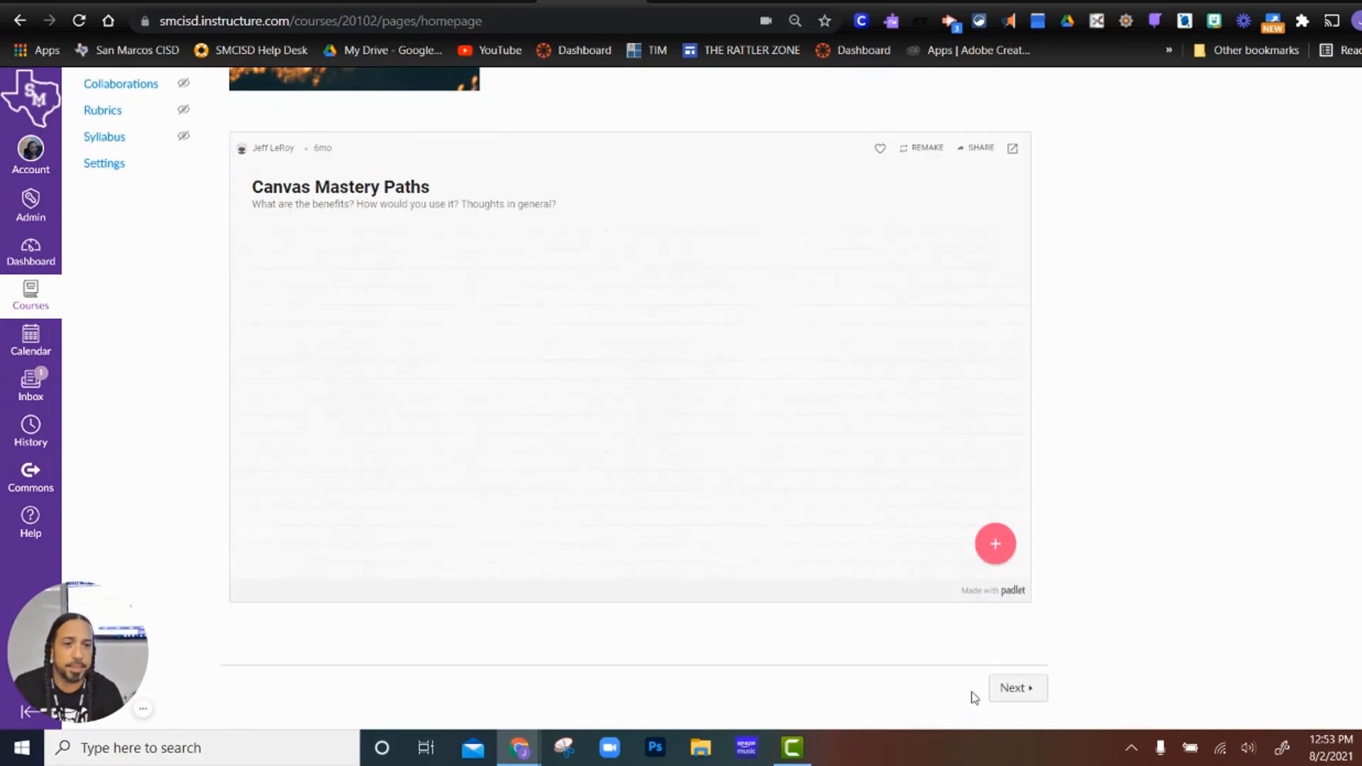